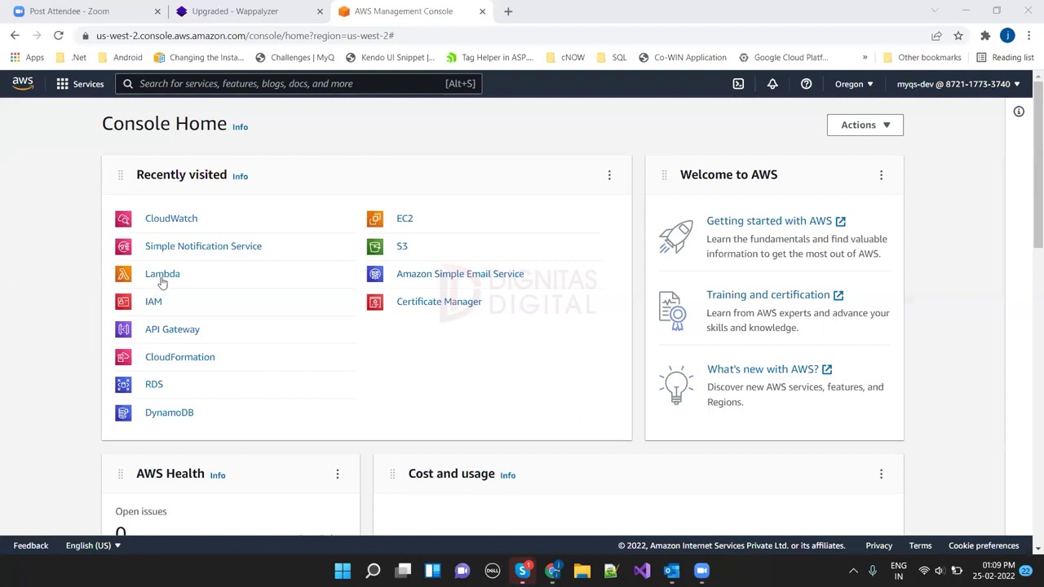
Step: Find the Lambda service through the search bar and start creating a new function
click(161, 278)
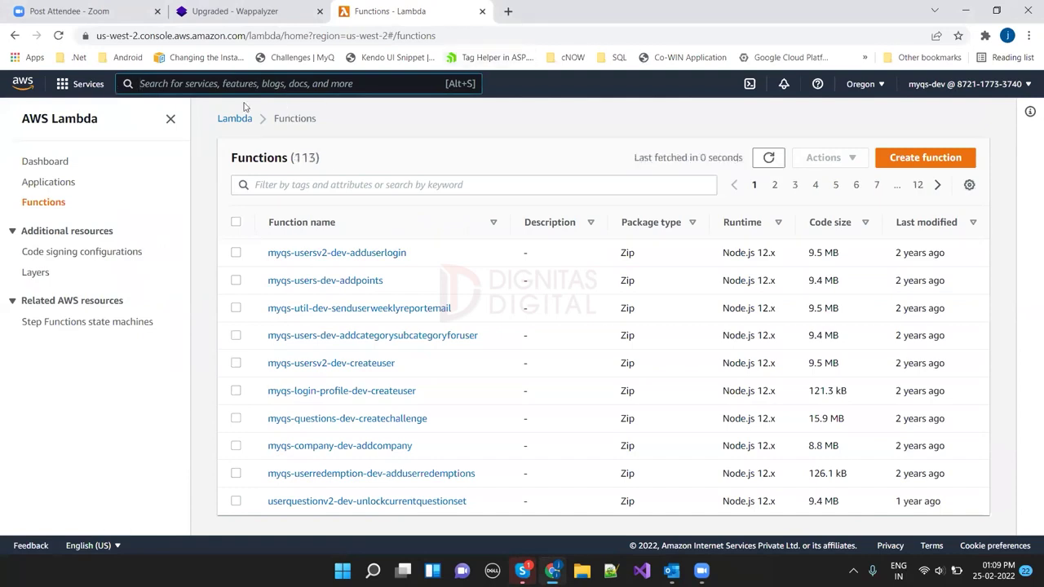
text(lambda)
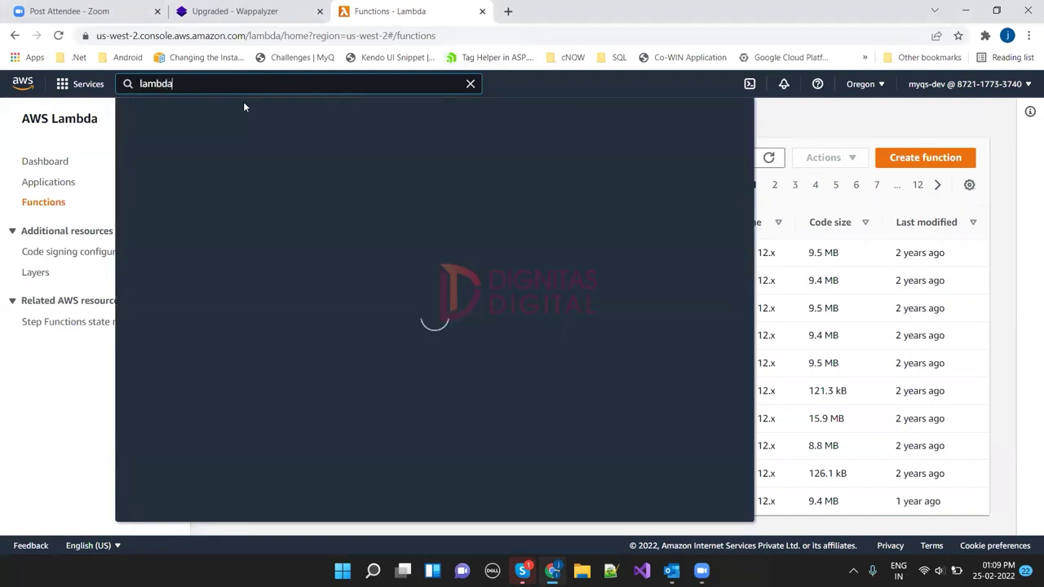
click(345, 192)
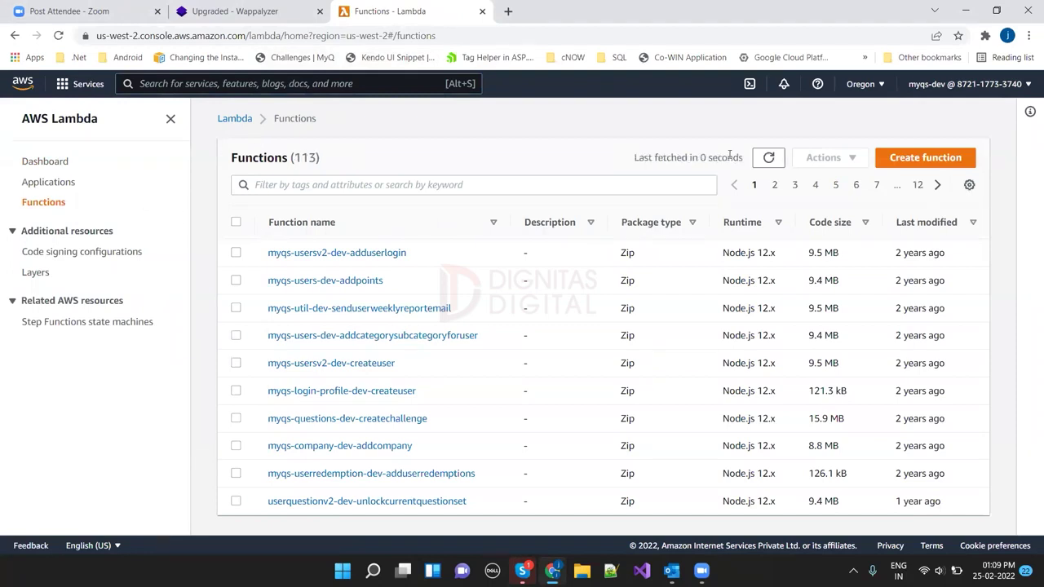
click(917, 161)
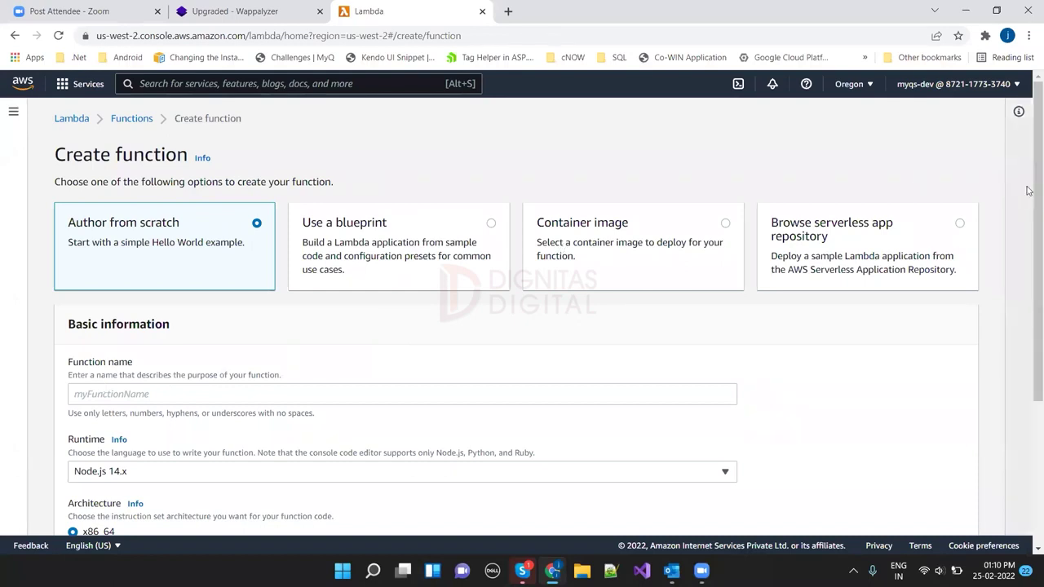
Step: Name the function test-otp-lambda, replacing the draft name otp_function
scroll(1028, 190, down, 1)
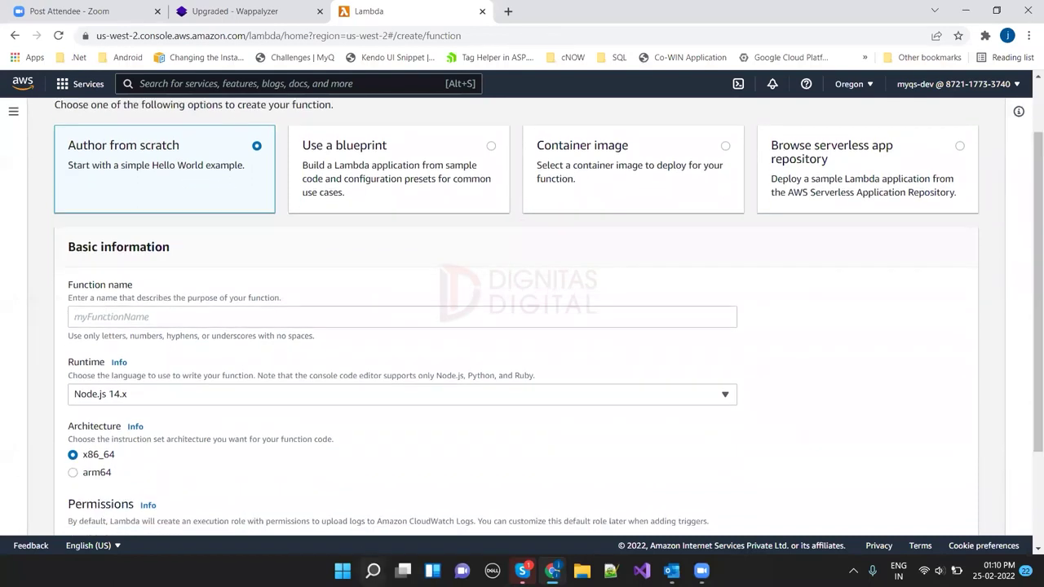
mouse_move(372, 571)
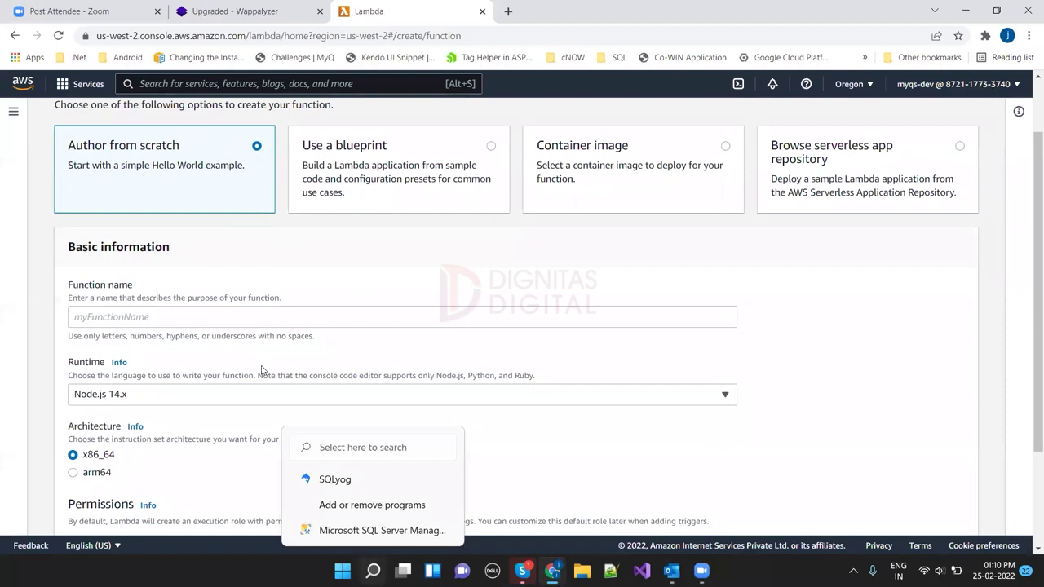
click(241, 320)
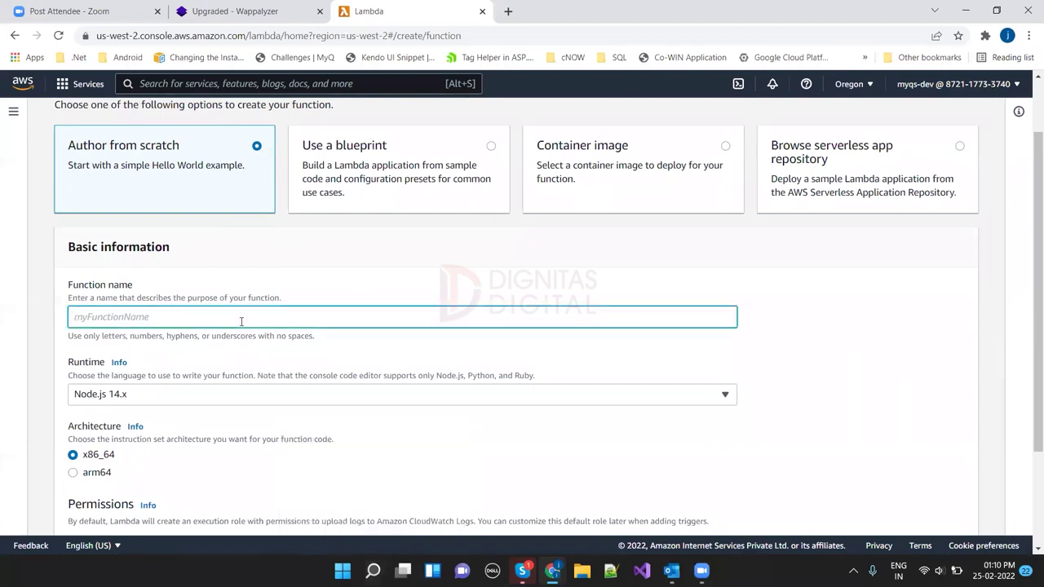
text(test-otp-lambda)
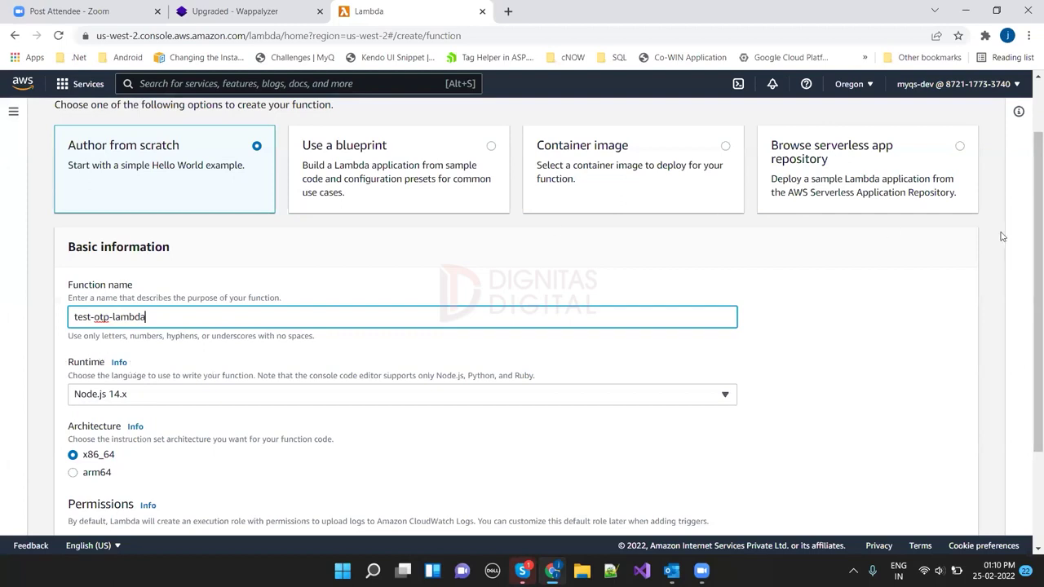
scroll(1026, 235, up, 1)
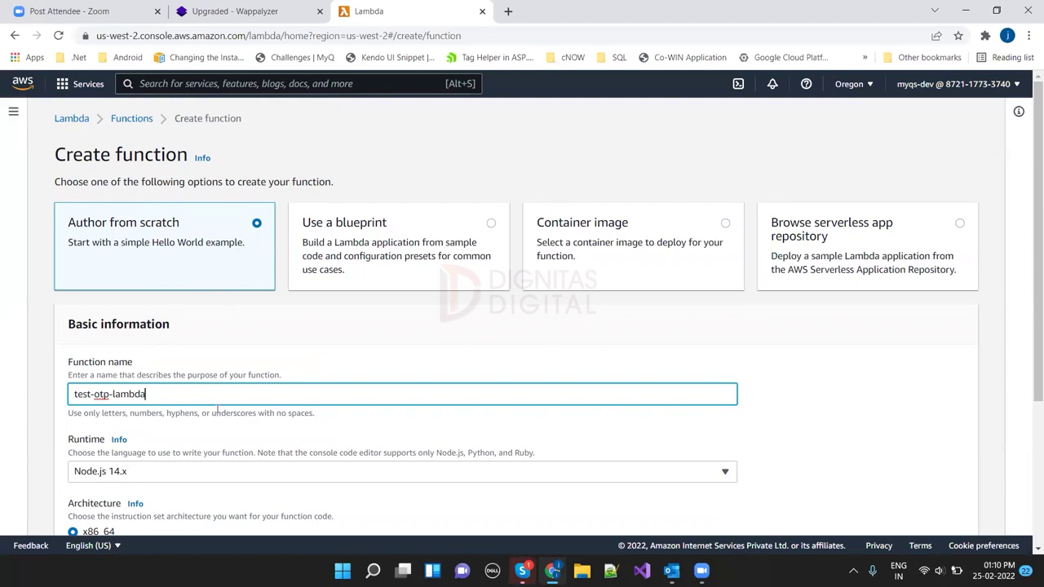
Step: Switch to Use a blueprint and look through the available blueprint cards
click(492, 232)
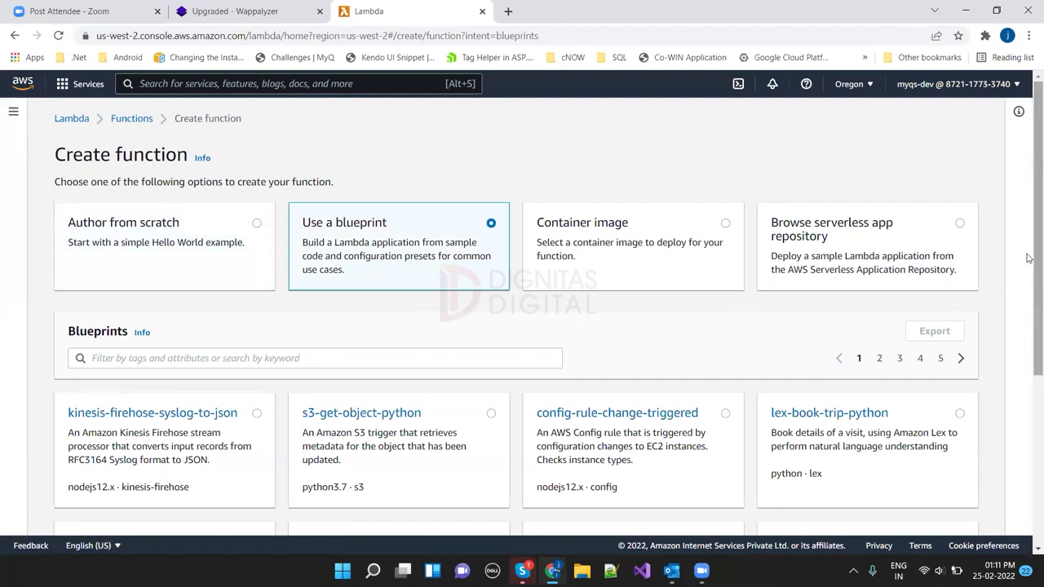
scroll(1029, 257, down, 2)
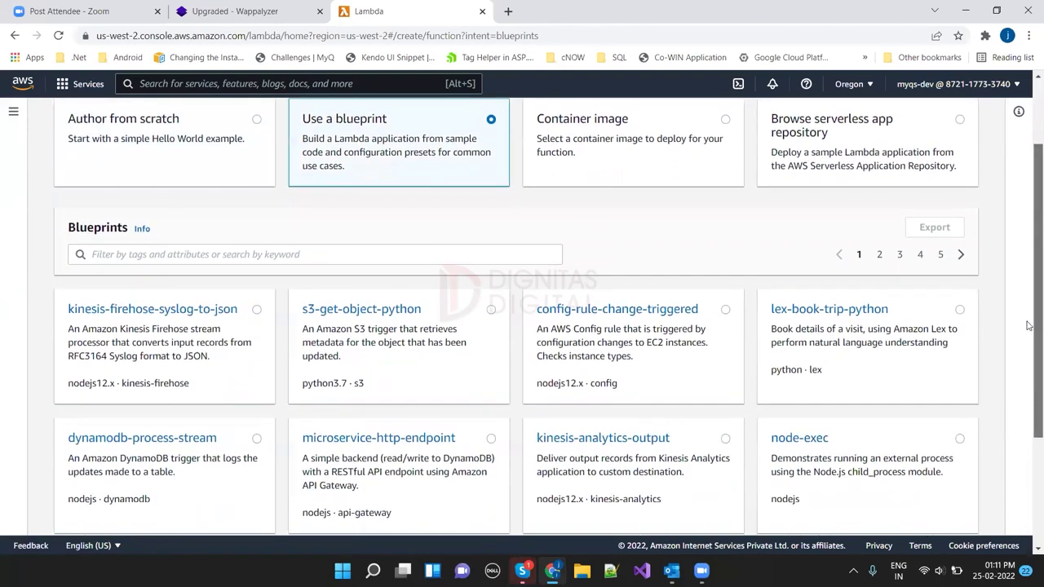
scroll(1029, 342, down, 2)
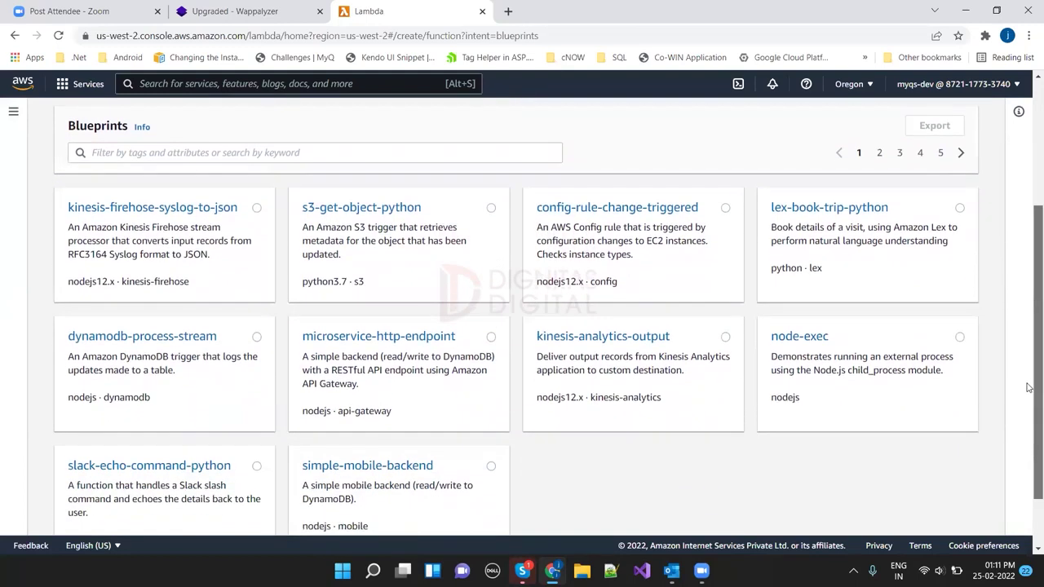
drag(1027, 387, 1027, 383)
scroll(1029, 383, down, 1)
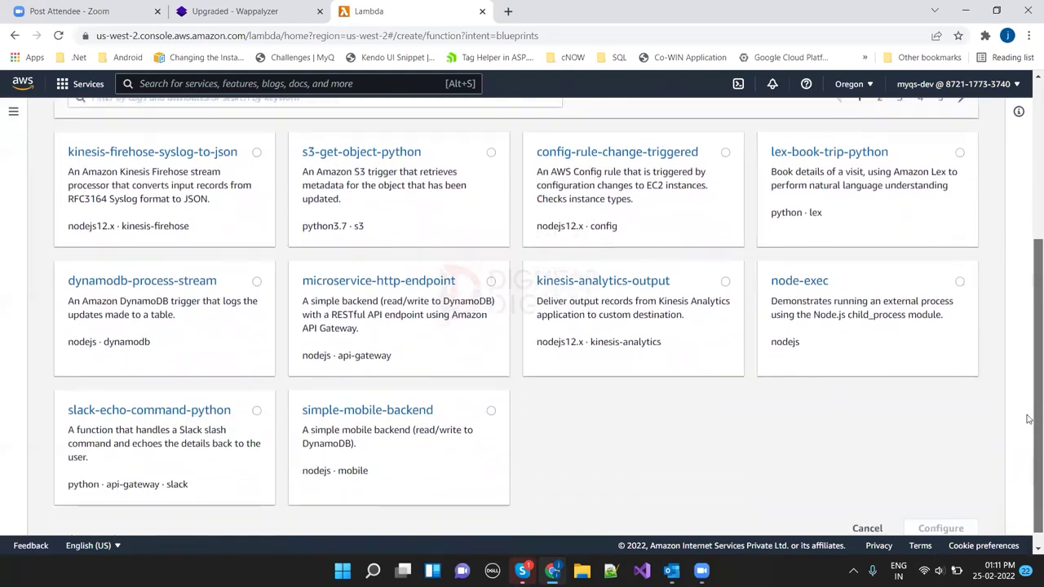
scroll(1029, 413, up, 3)
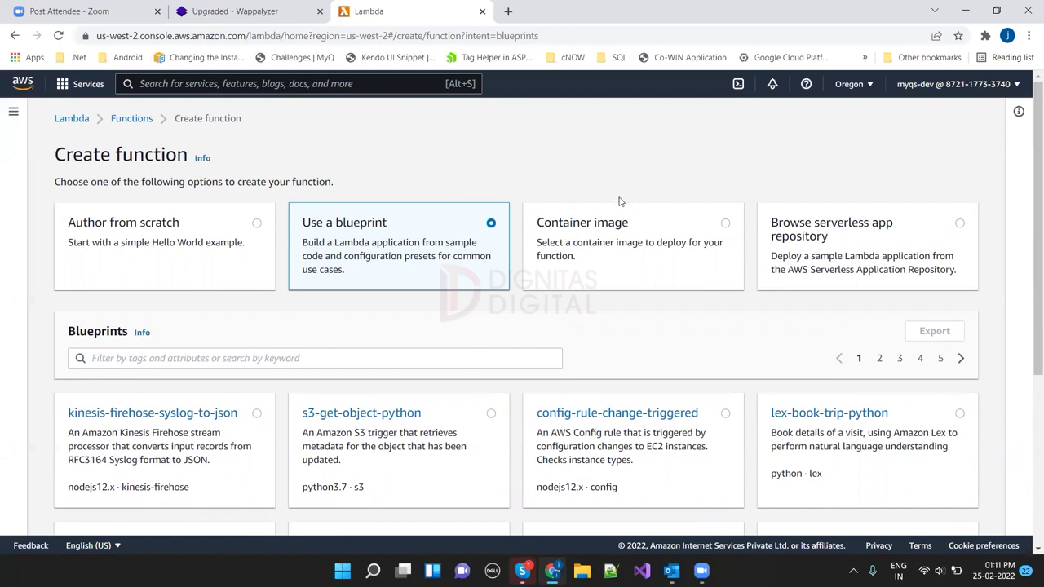
Step: Select the Container image option for the new function
click(726, 225)
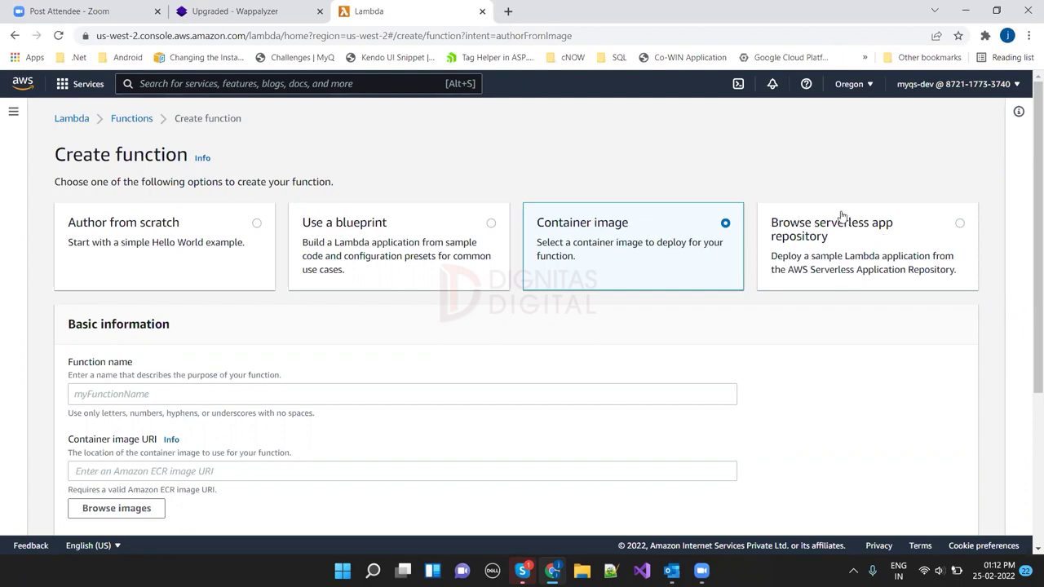
Step: Look through the serverless app repository's public applications, then return to Author from scratch
click(961, 225)
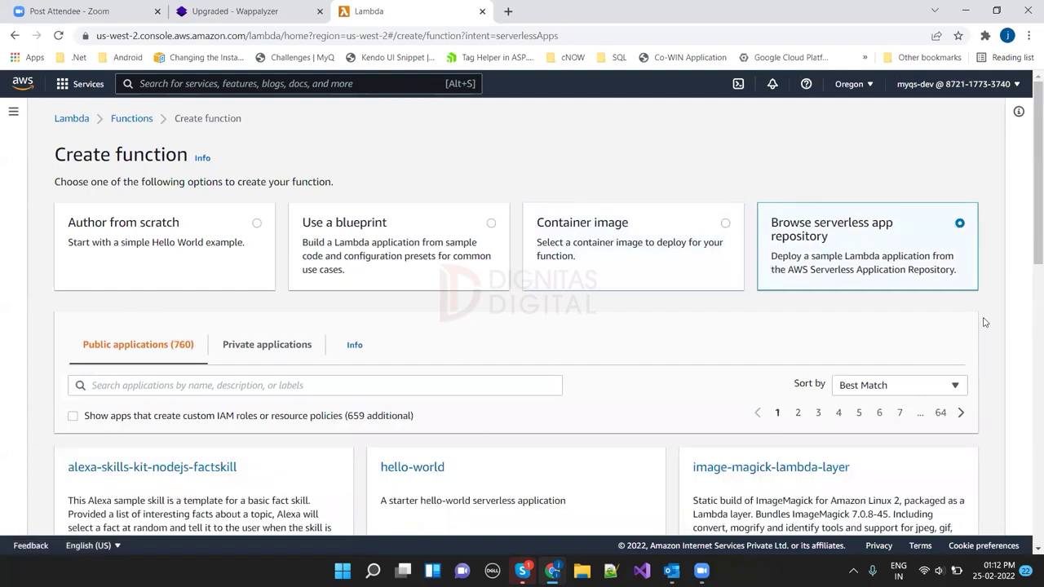
scroll(1028, 342, down, 4)
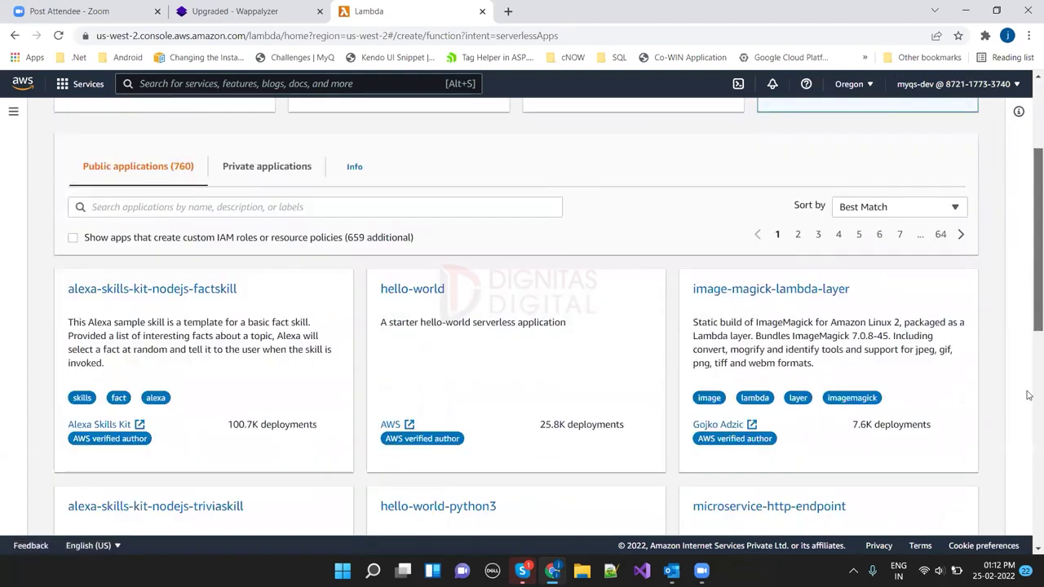
scroll(1027, 395, down, 2)
scroll(1028, 362, up, 1)
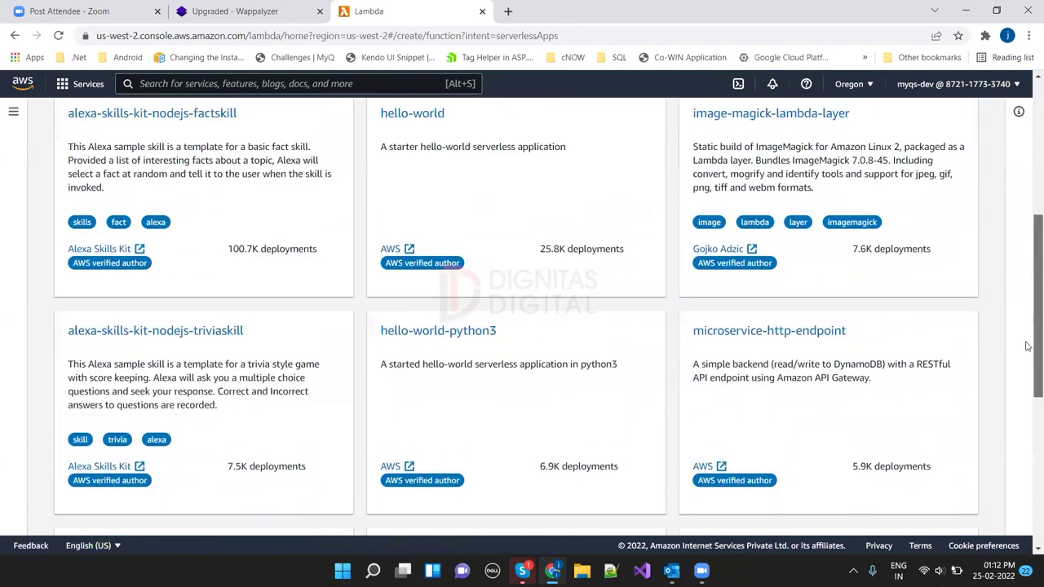
scroll(1023, 285, up, 3)
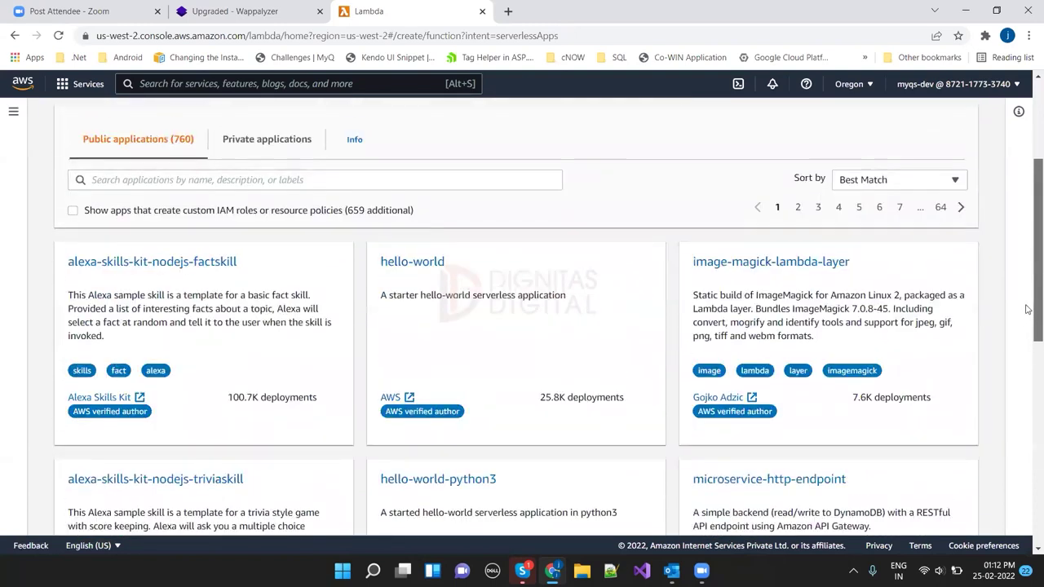
scroll(1021, 265, up, 1)
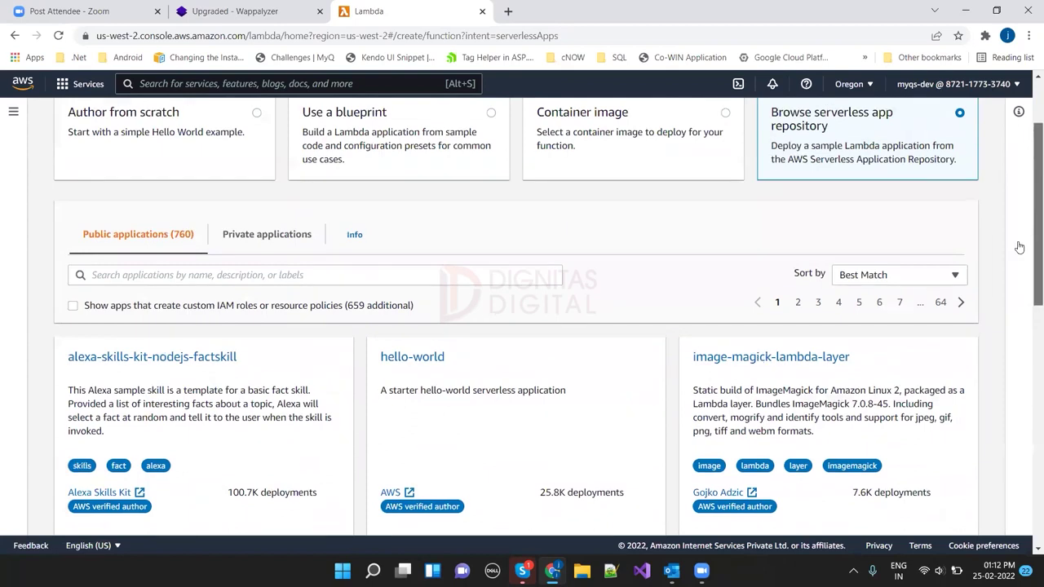
scroll(815, 205, up, 1)
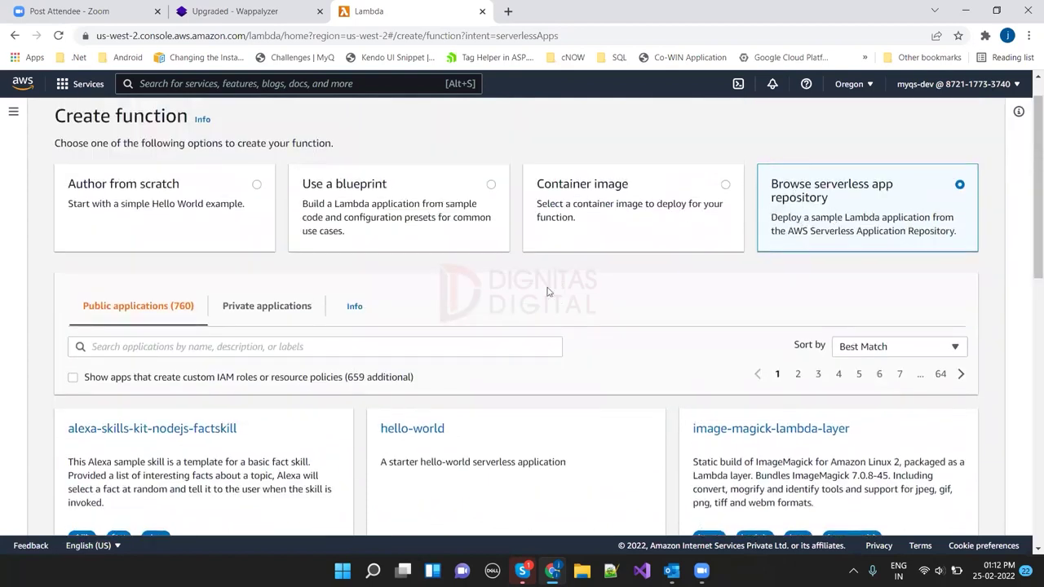
click(118, 204)
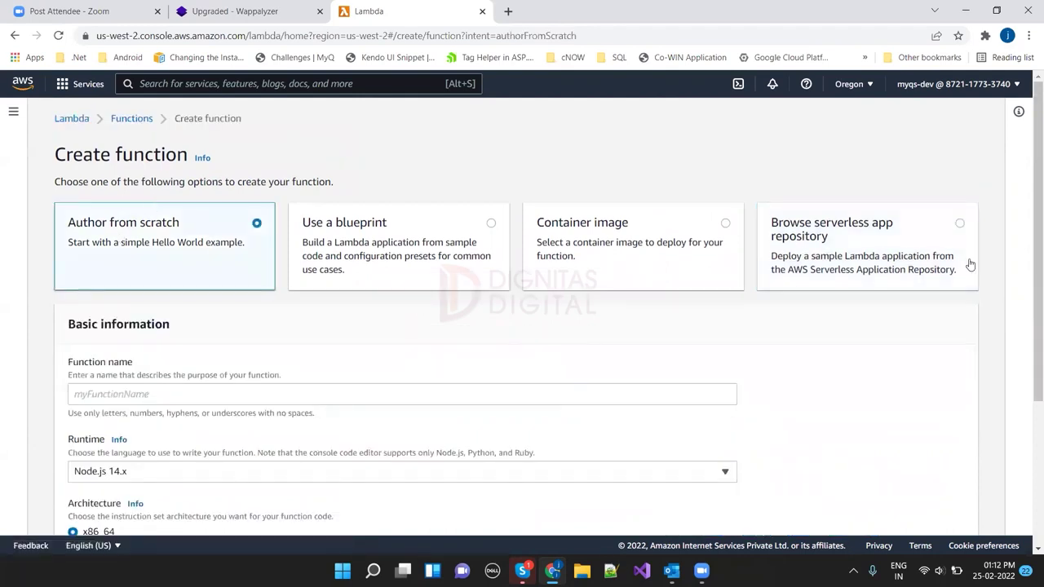
Step: Enter test-otp-lambda as the function name, correcting typos along the way
scroll(1030, 372, down, 1)
scroll(1029, 372, down, 1)
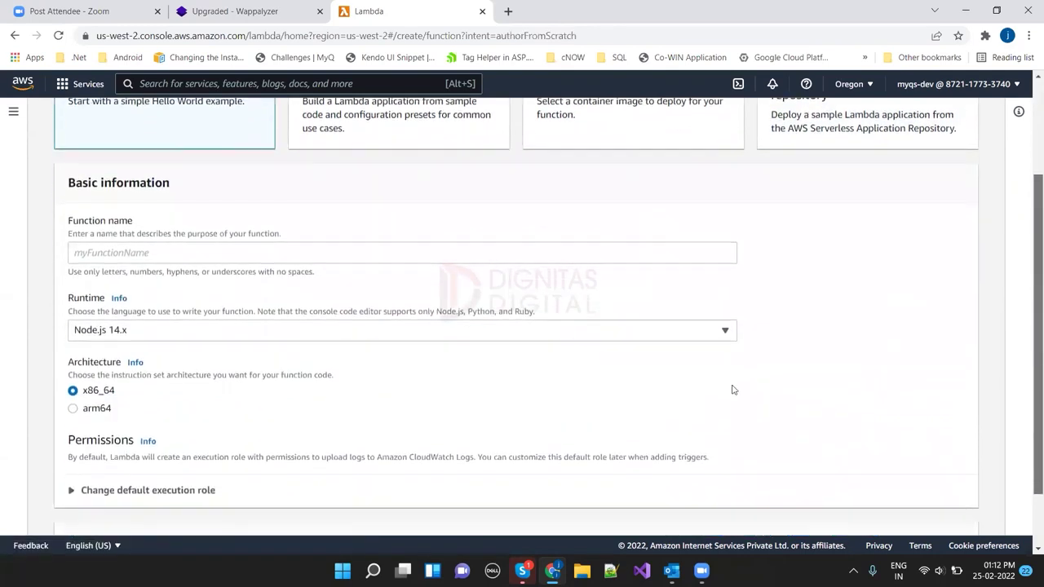
click(444, 248)
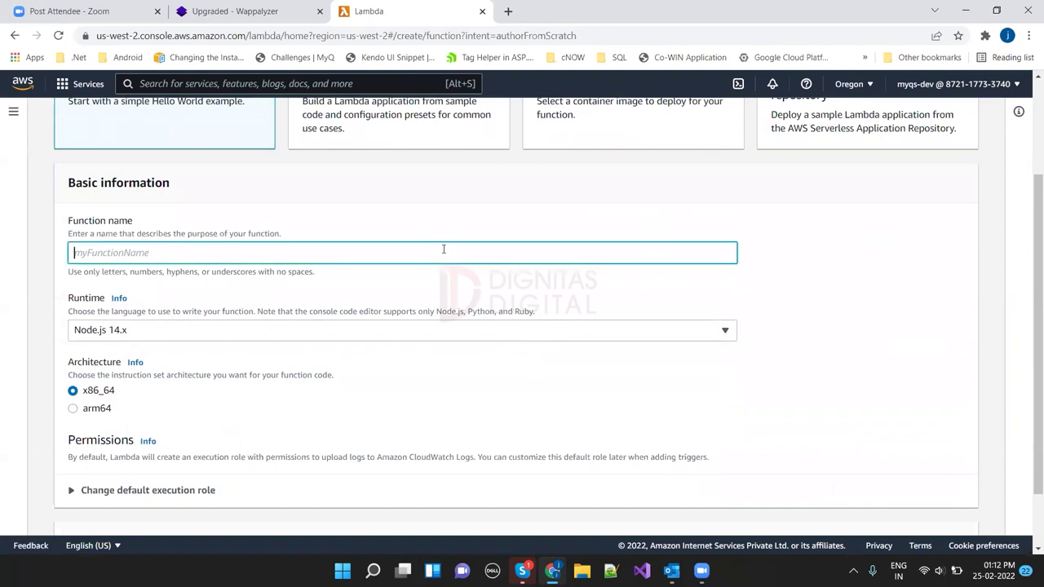
text(test-otp-lambda)
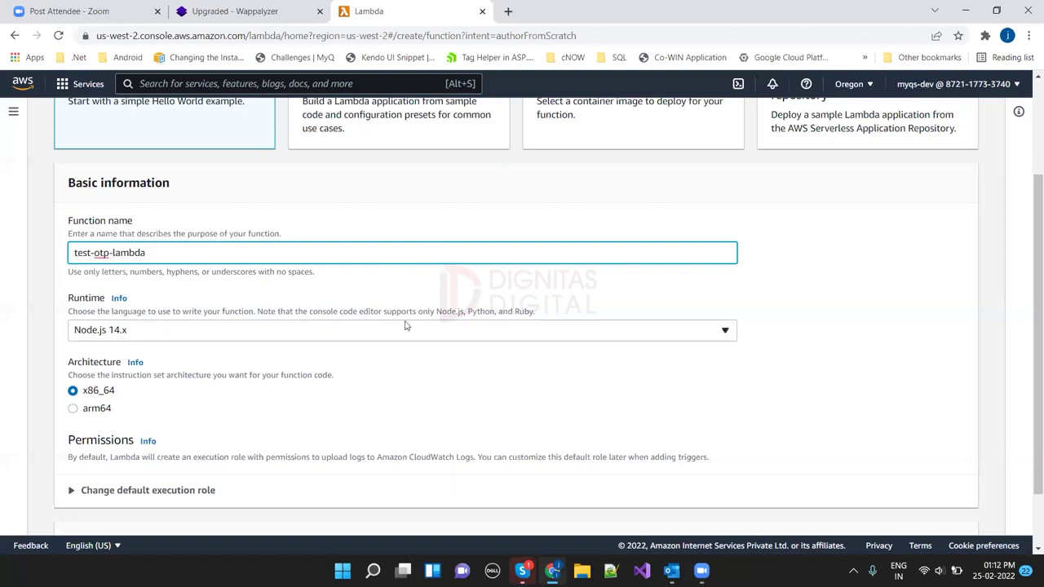
Step: Keep Node.js 14.x as the runtime and scroll down toward Create function
click(495, 334)
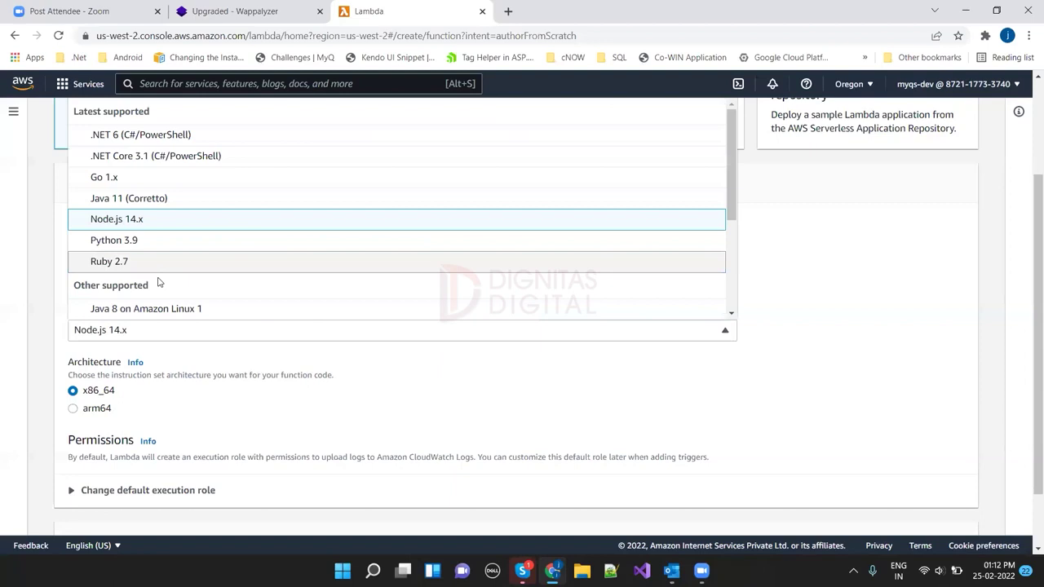
click(130, 222)
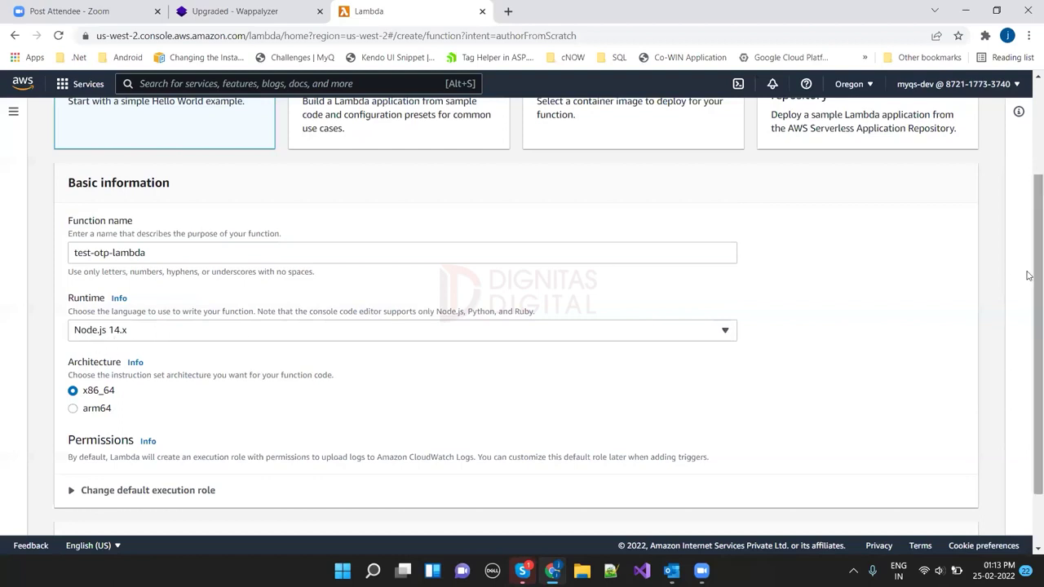
scroll(1027, 275, down, 1)
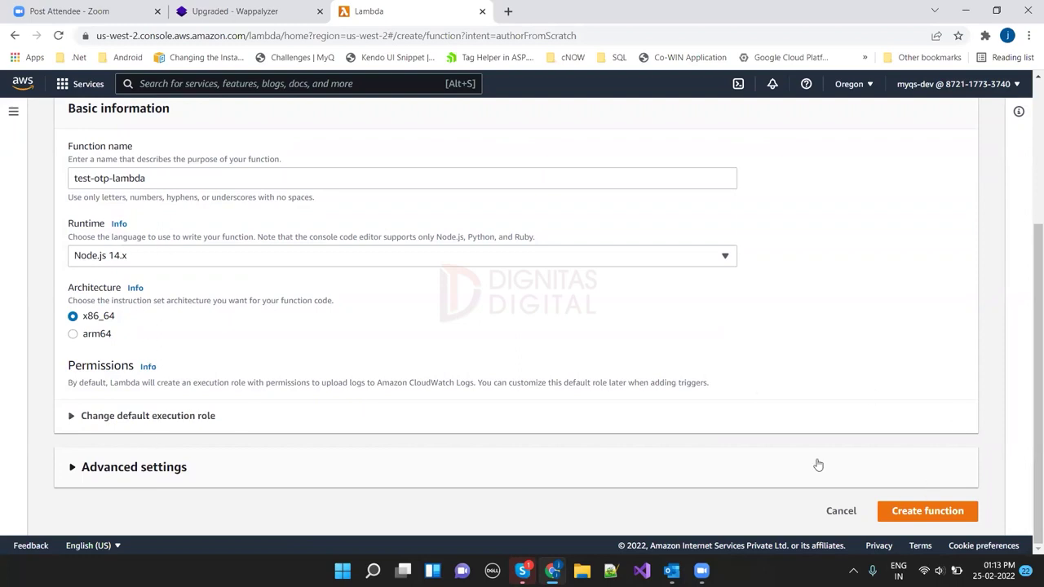
click(85, 417)
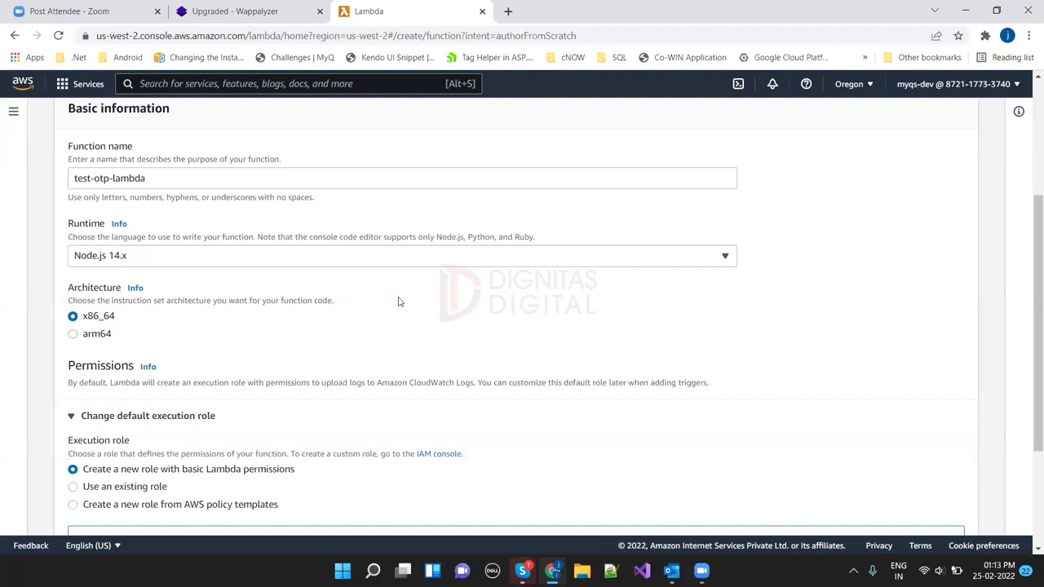
drag(1029, 263, 1009, 217)
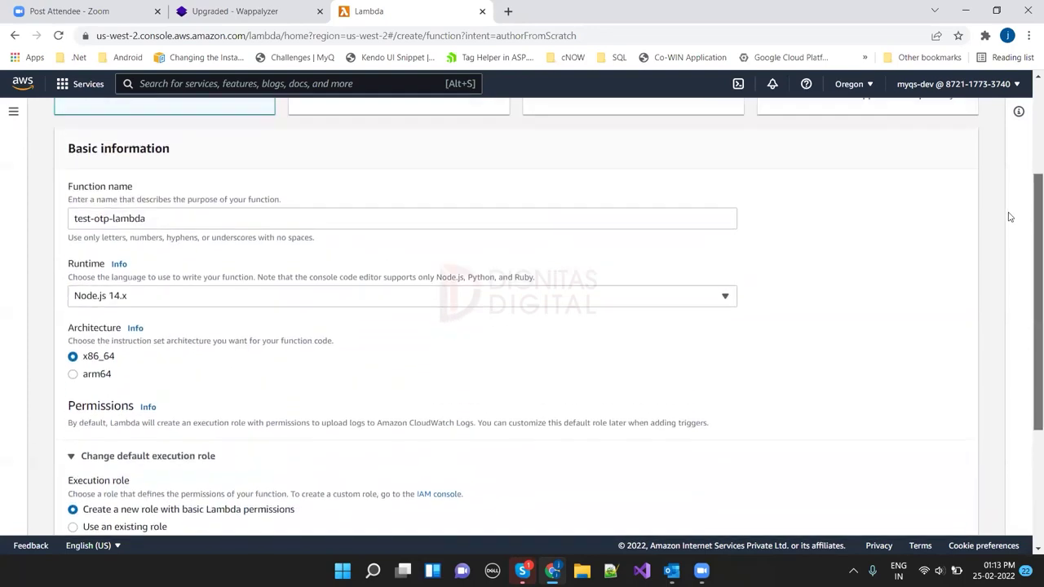
scroll(1009, 217, up, 3)
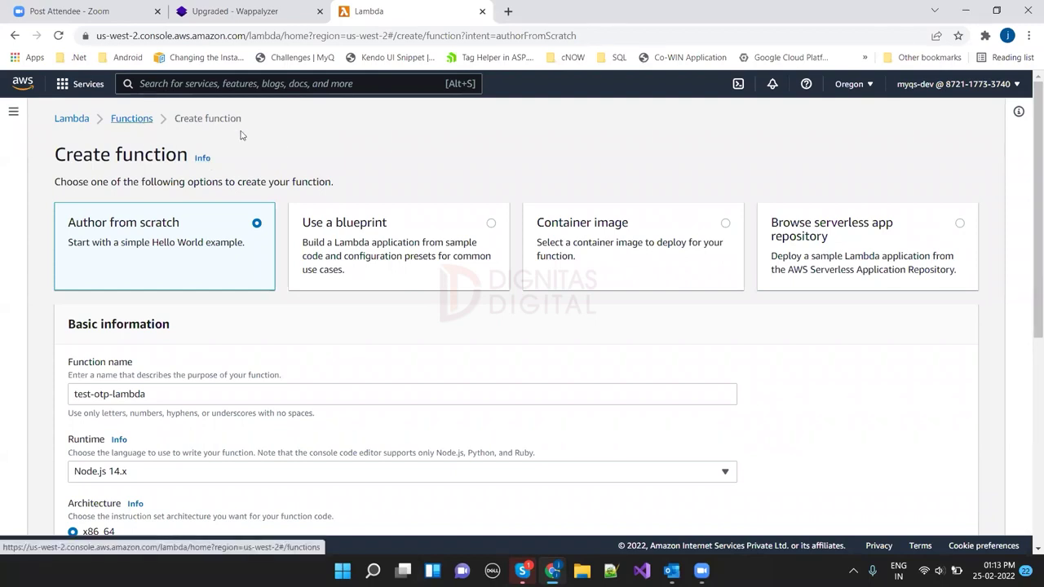
Step: Open the Lambda functions list in a new tab and search services for s3
right_click(142, 126)
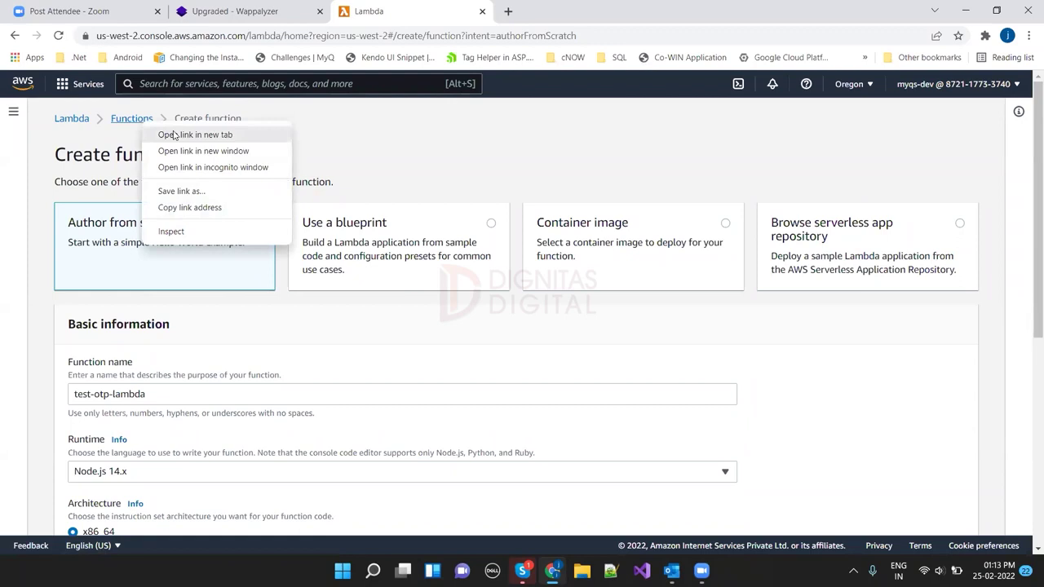
click(173, 134)
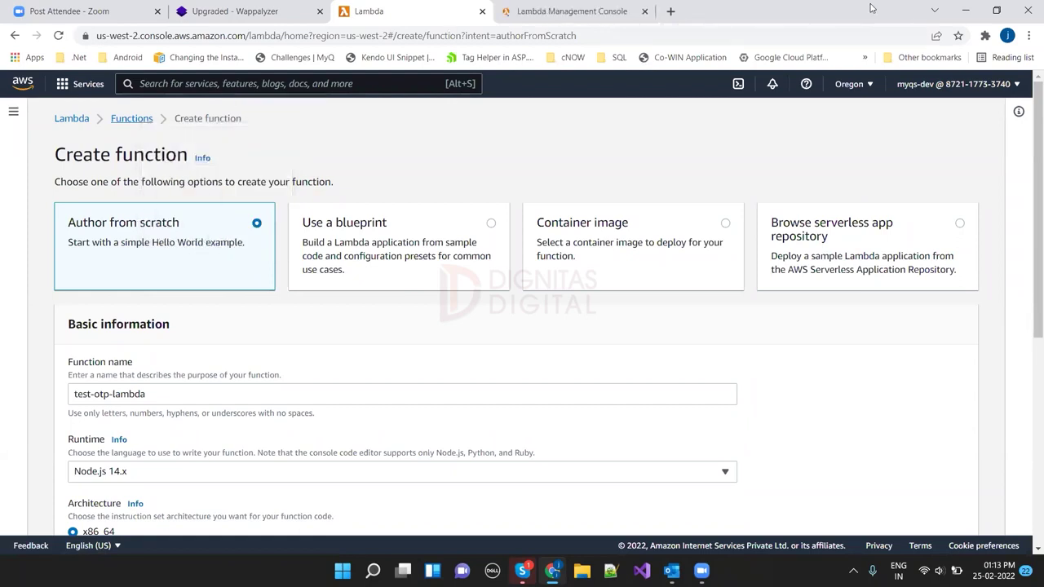
click(538, 11)
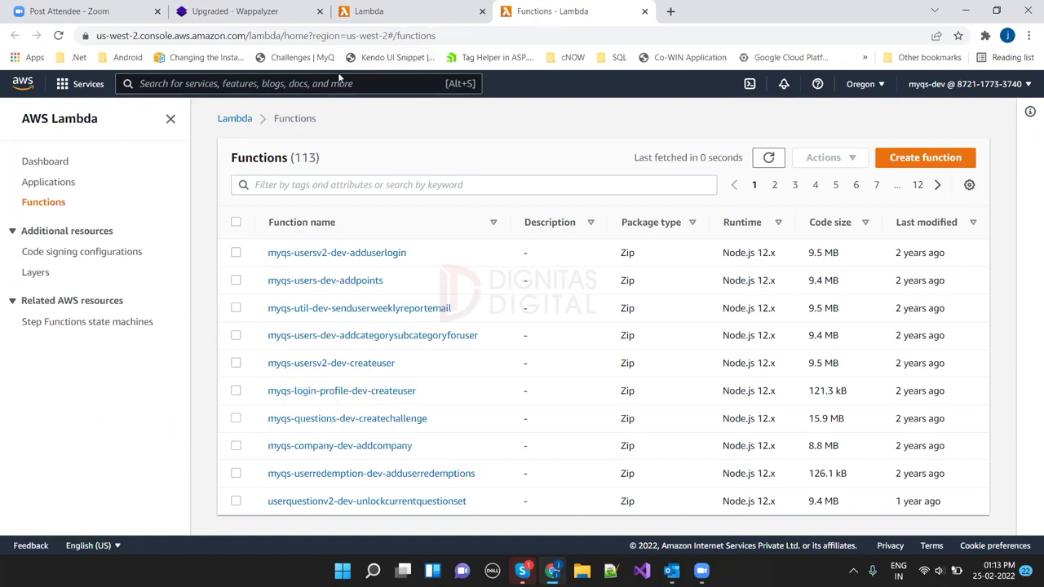
click(312, 87)
text(s3)
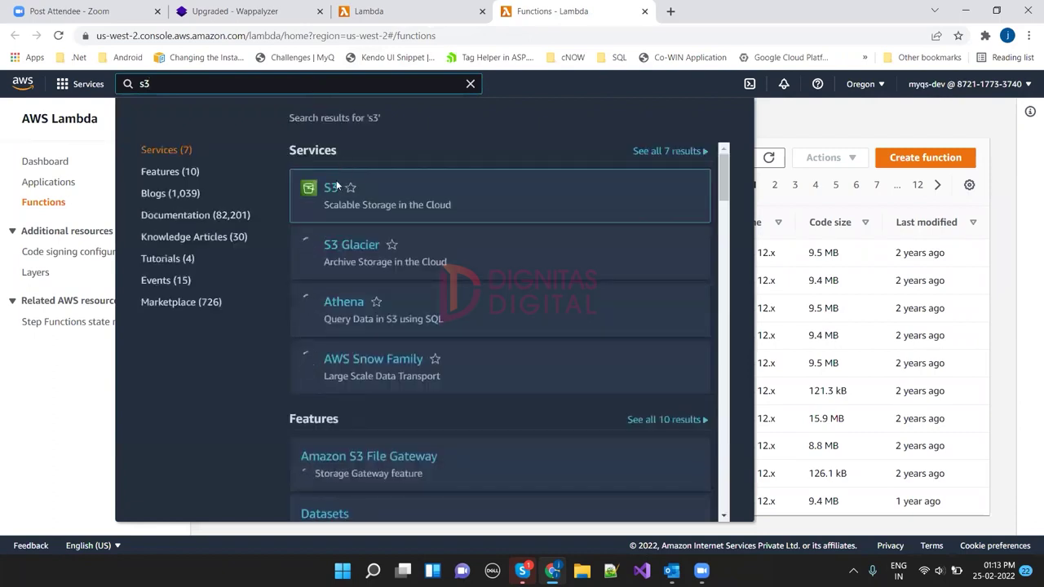
Step: Go to the S3 buckets page and search services for iam
click(331, 188)
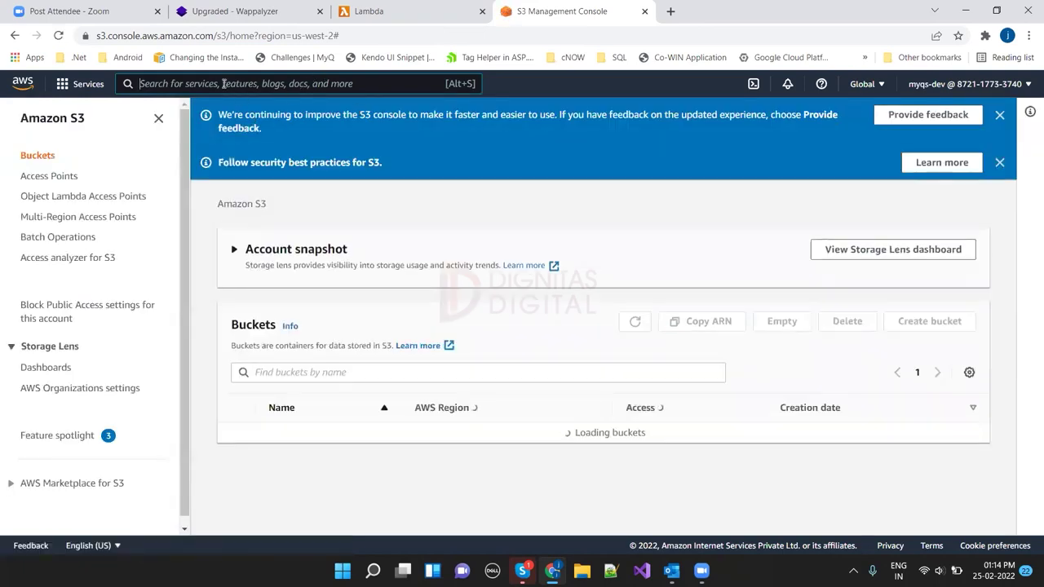
text(iam)
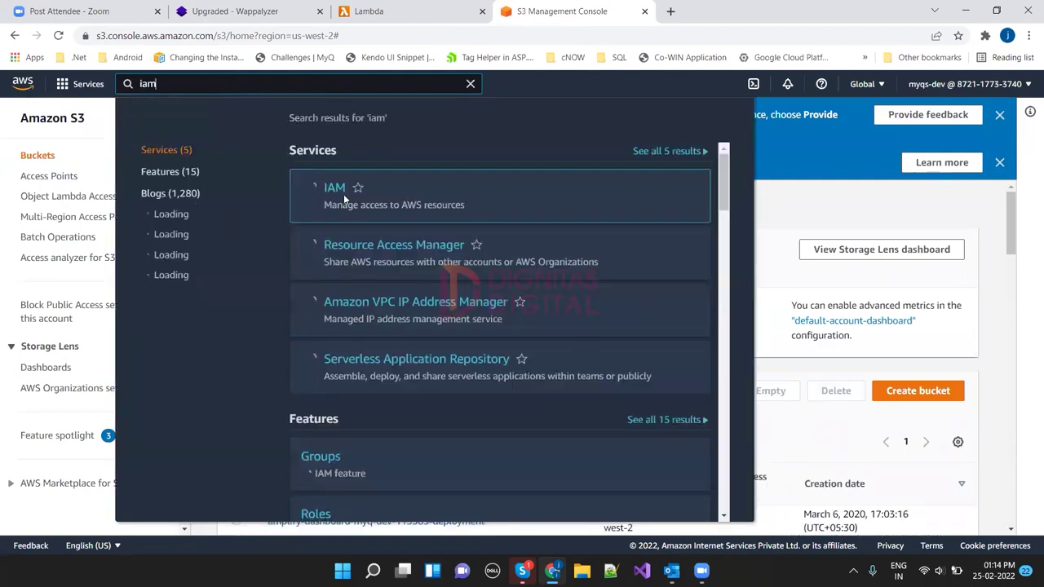
Step: Open the IAM dashboard, then return to the Lambda create-function tab
click(336, 195)
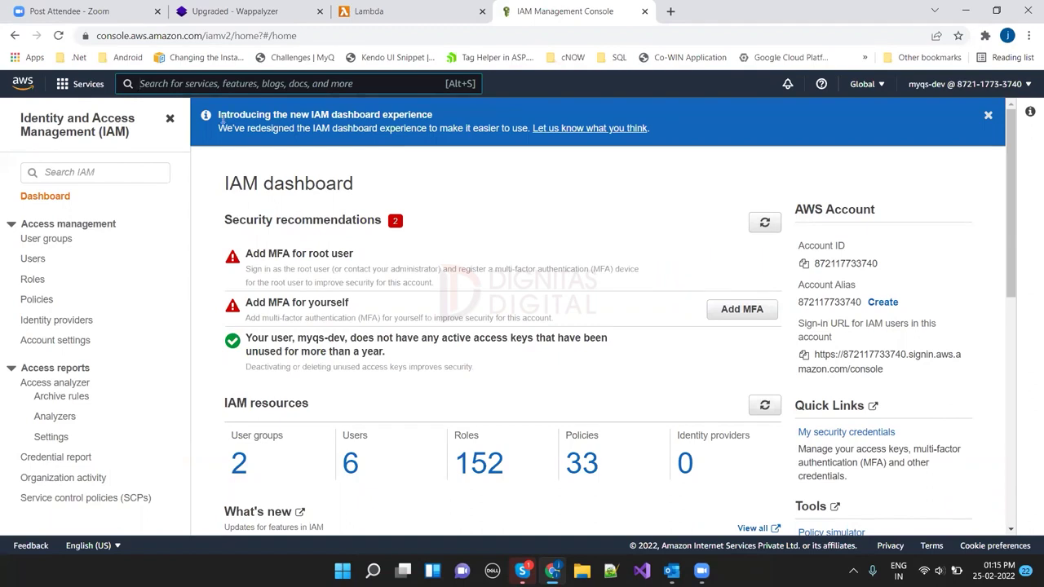
key(ctrl+shift+Tab)
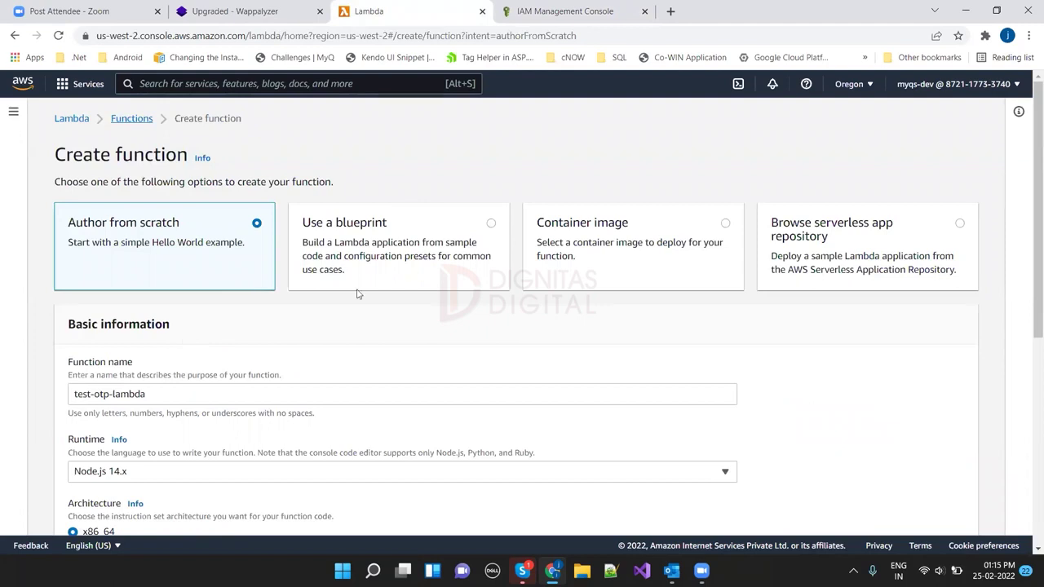
Step: Scroll down to the Permissions settings of the test-otp-lambda form
scroll(1029, 277, down, 4)
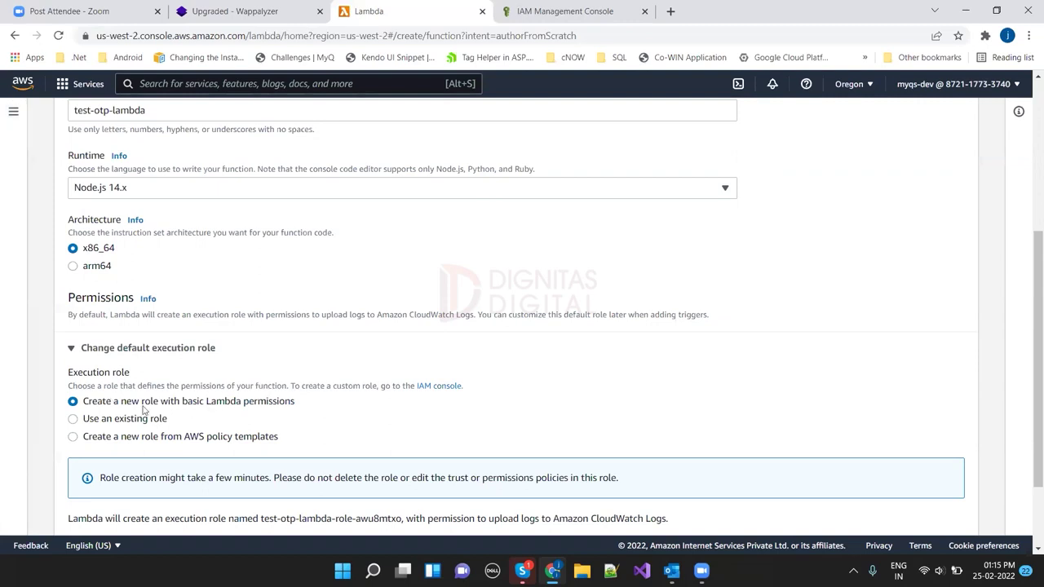
Step: Assign the existing role challenger_otp_generate-role-6yflcqwn to the function and open that role in IAM
click(74, 419)
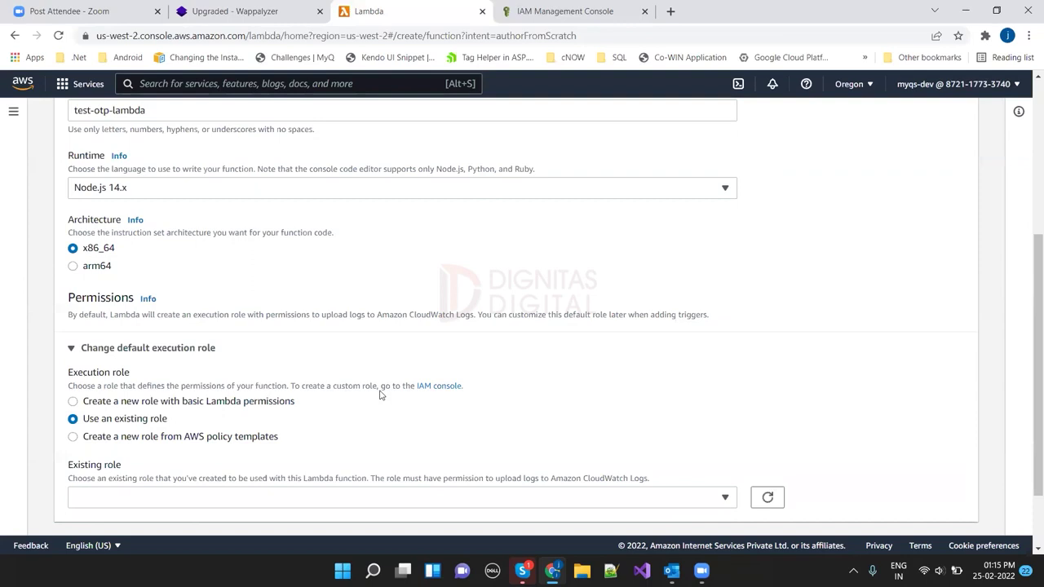
click(725, 498)
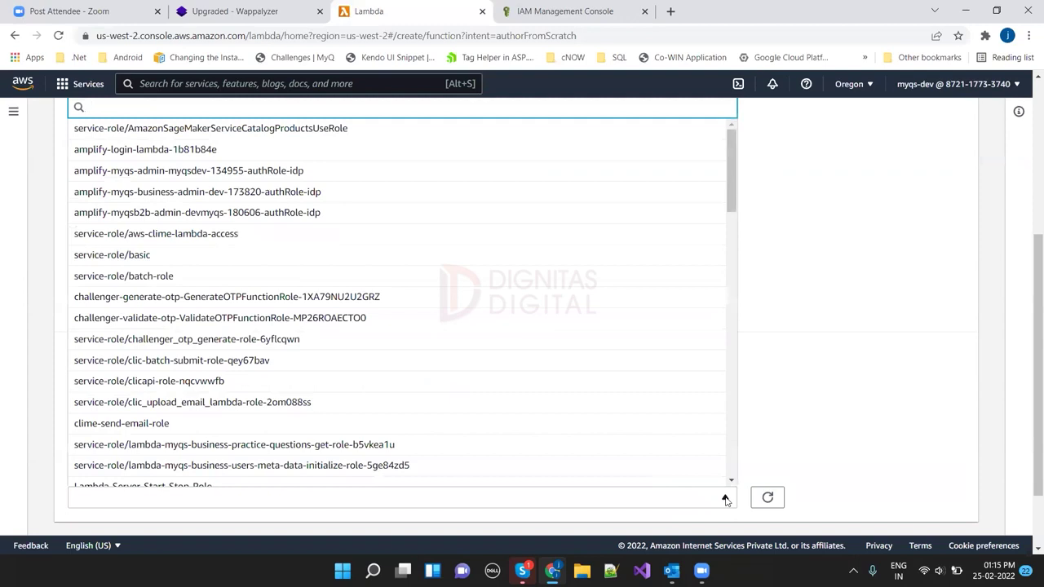
text(clo)
key(BackSpace)
key(BackSpace)
key(BackSpace)
text(otp)
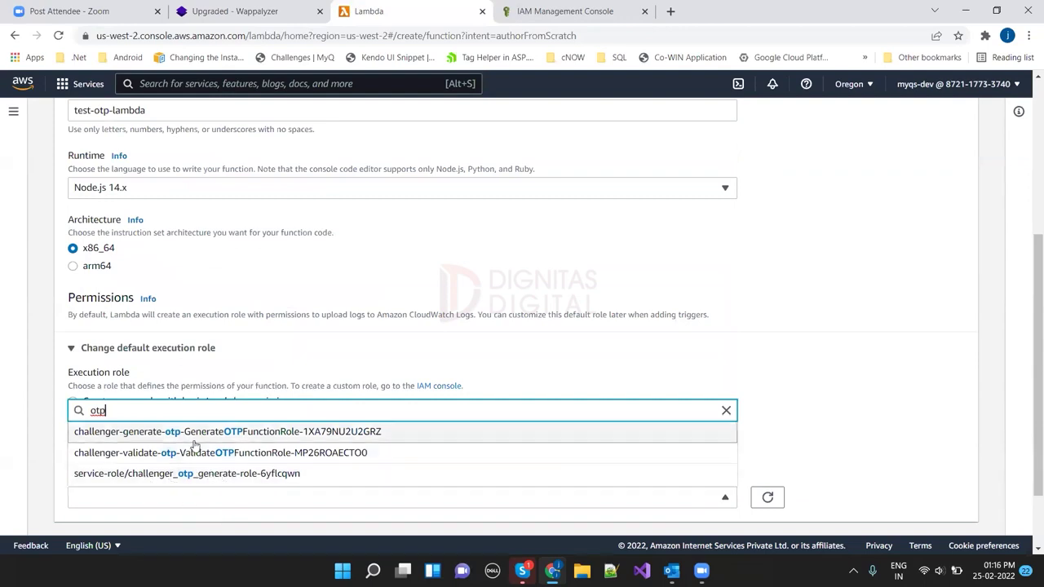
click(185, 479)
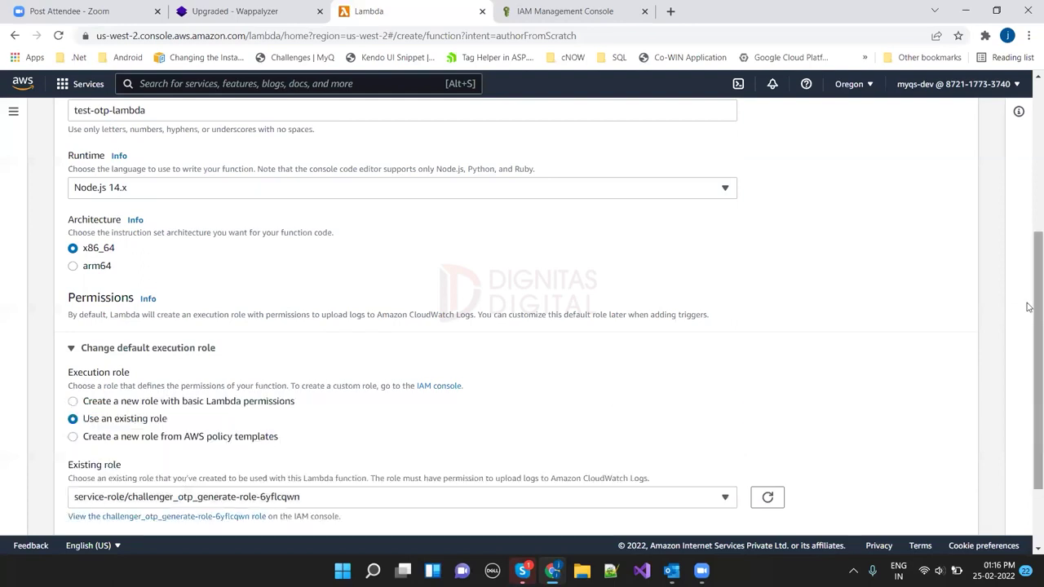
scroll(1028, 307, down, 2)
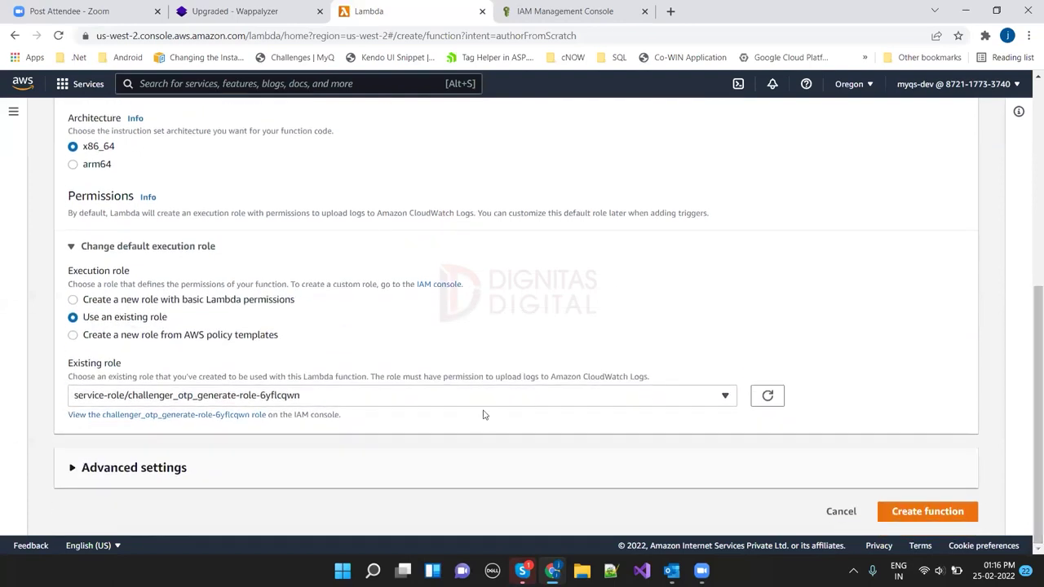
click(161, 416)
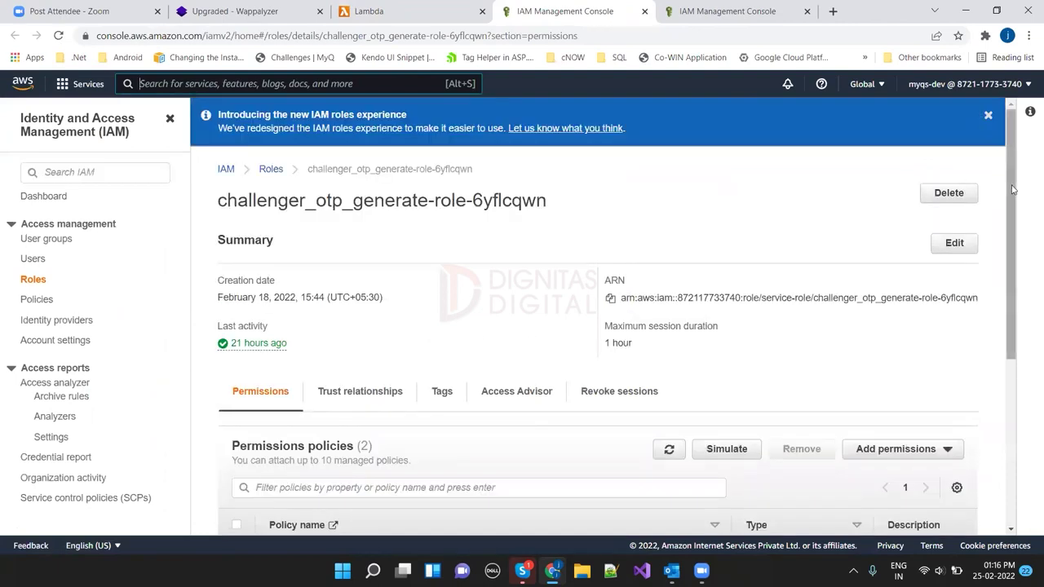
Step: Expand AWSLambdaBasicExecutionRole under Permissions policies to show its log-permission JSON
scroll(1021, 321, down, 2)
scroll(1021, 320, down, 2)
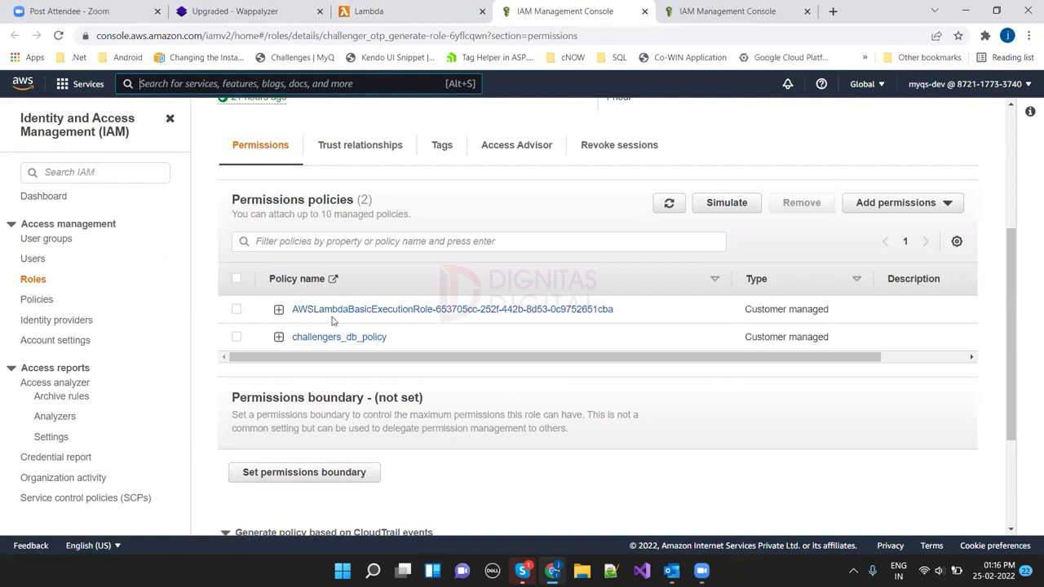
click(279, 310)
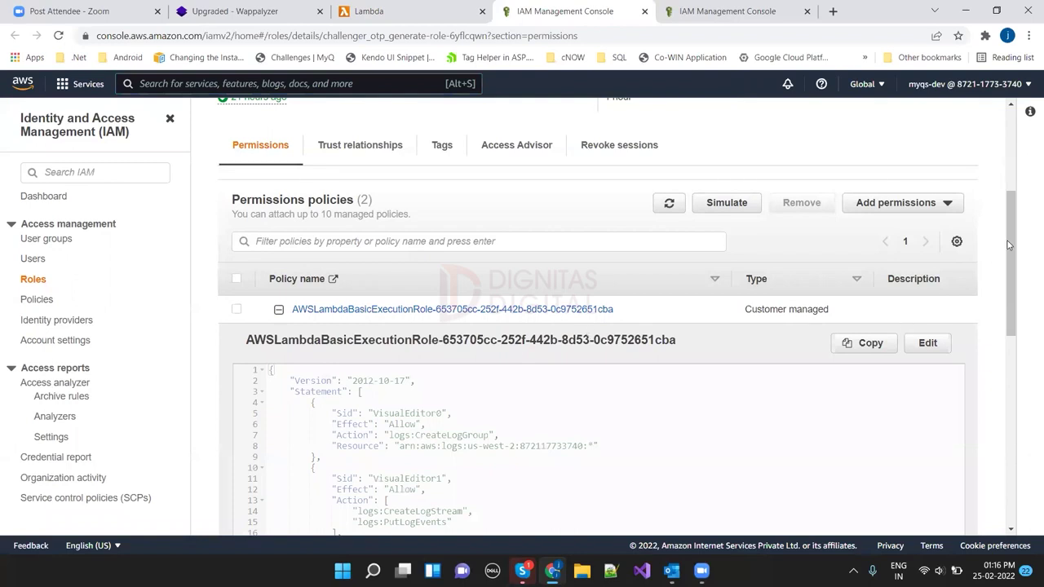
scroll(612, 321, down, 3)
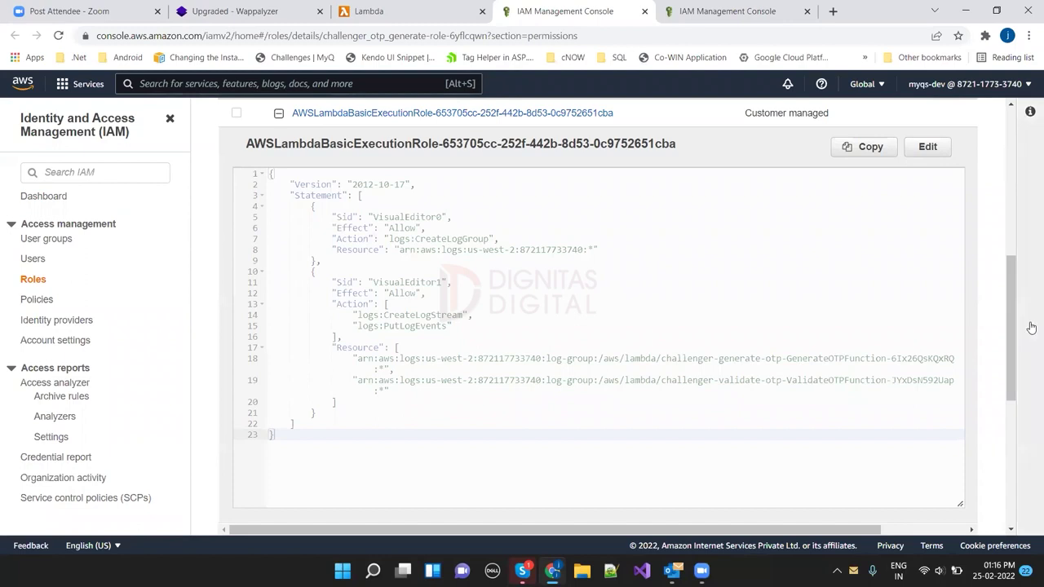
scroll(816, 277, up, 2)
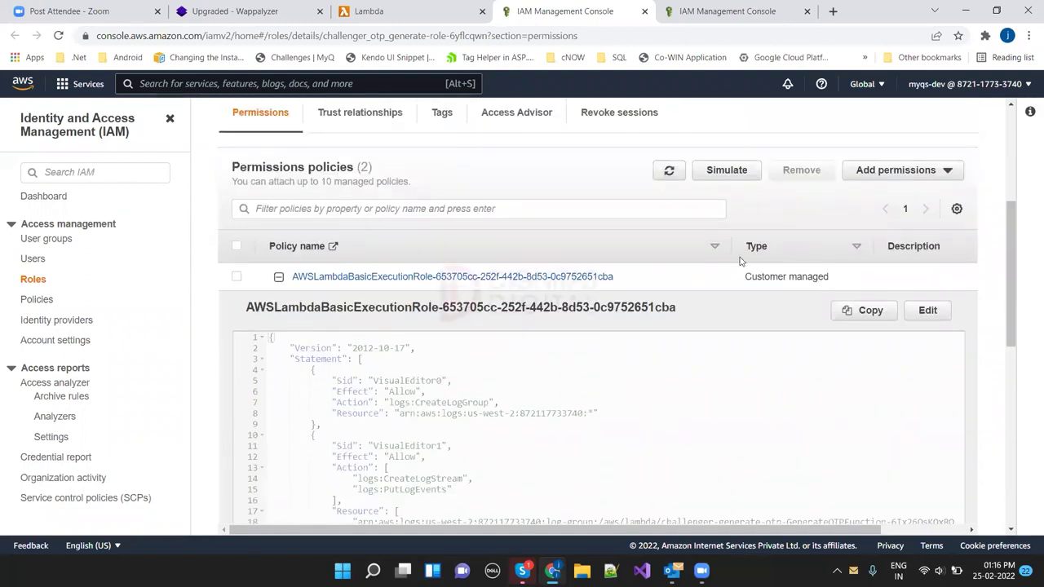
Step: Collapse the execution policy, then expand challengers_db_policy to show its PutItem/GetItem JSON
click(279, 277)
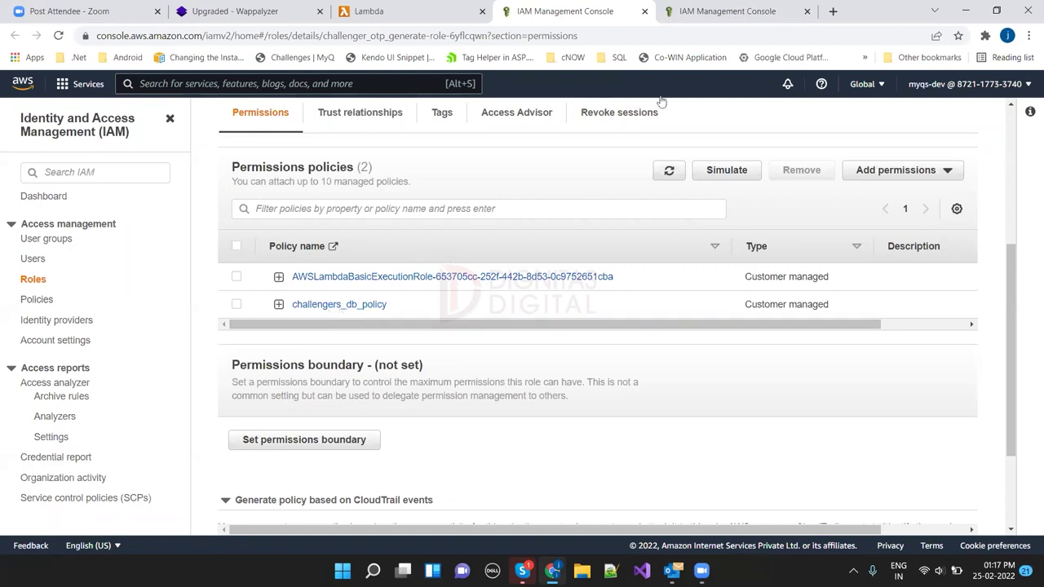
click(374, 11)
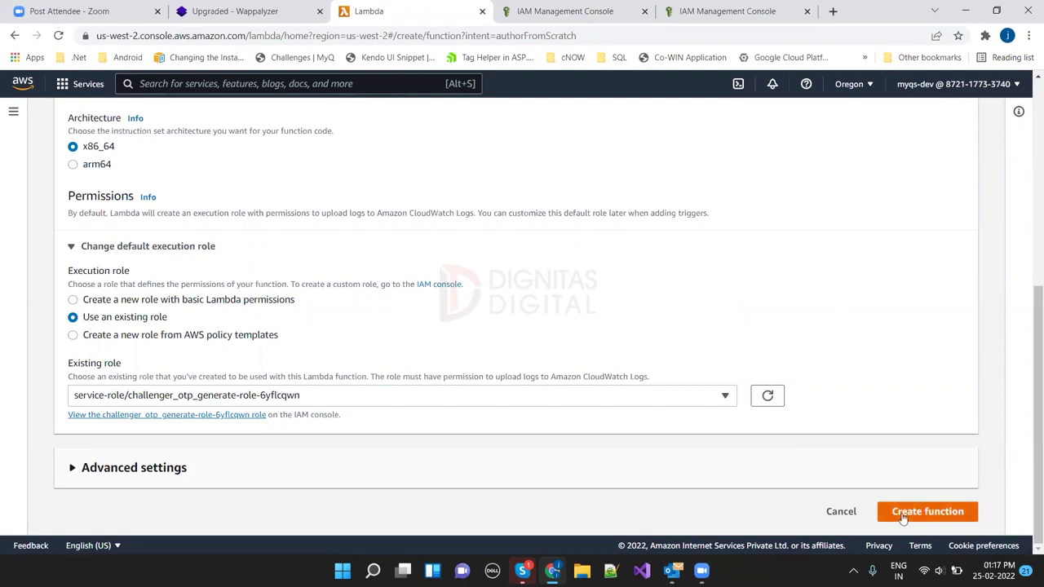
click(722, 11)
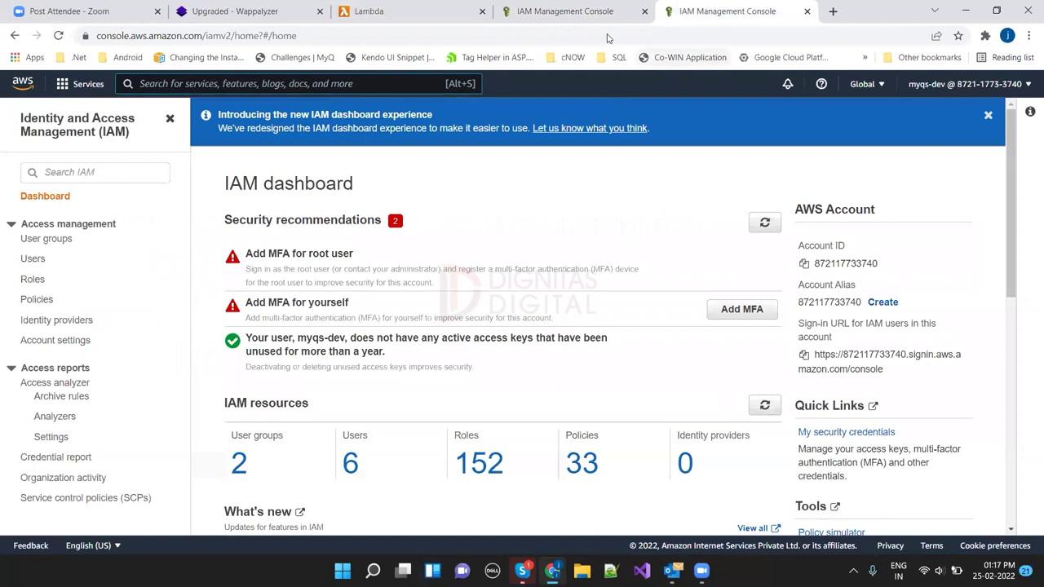
click(603, 24)
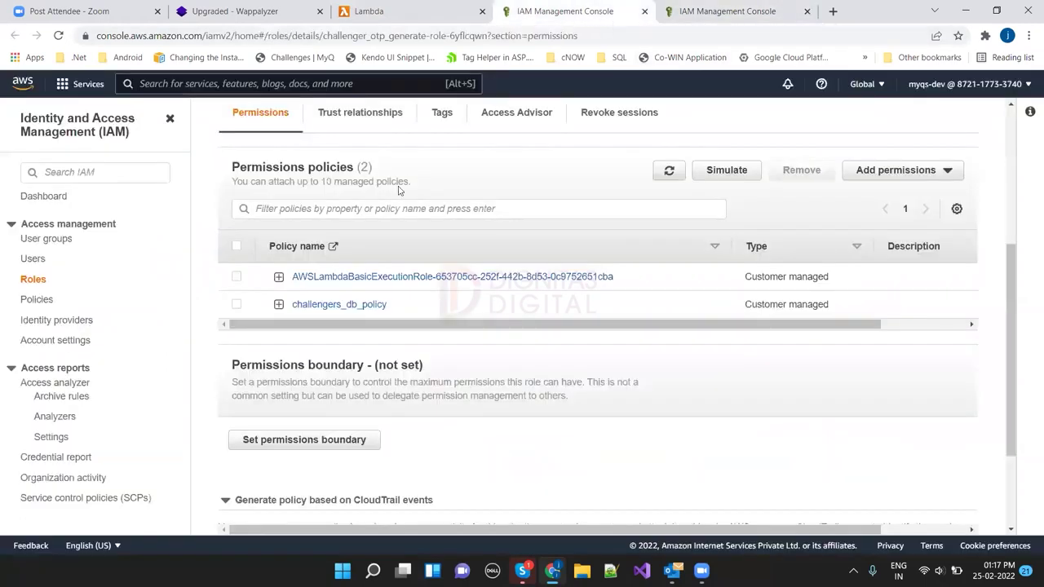
click(279, 304)
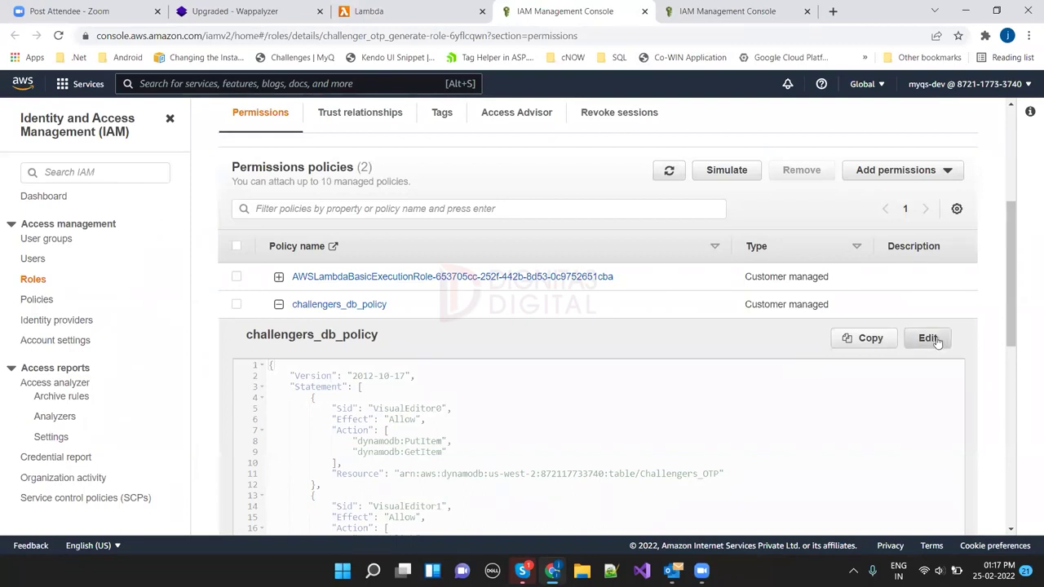
Step: Open challengers_db_policy's editor in JSON view, scroll through it, and cancel without saving
click(930, 338)
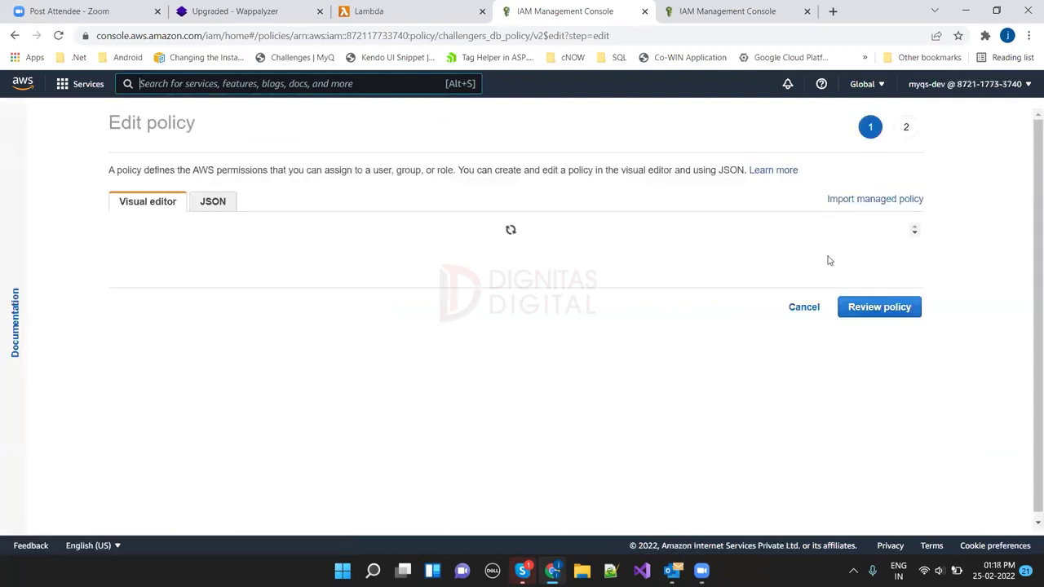
click(221, 210)
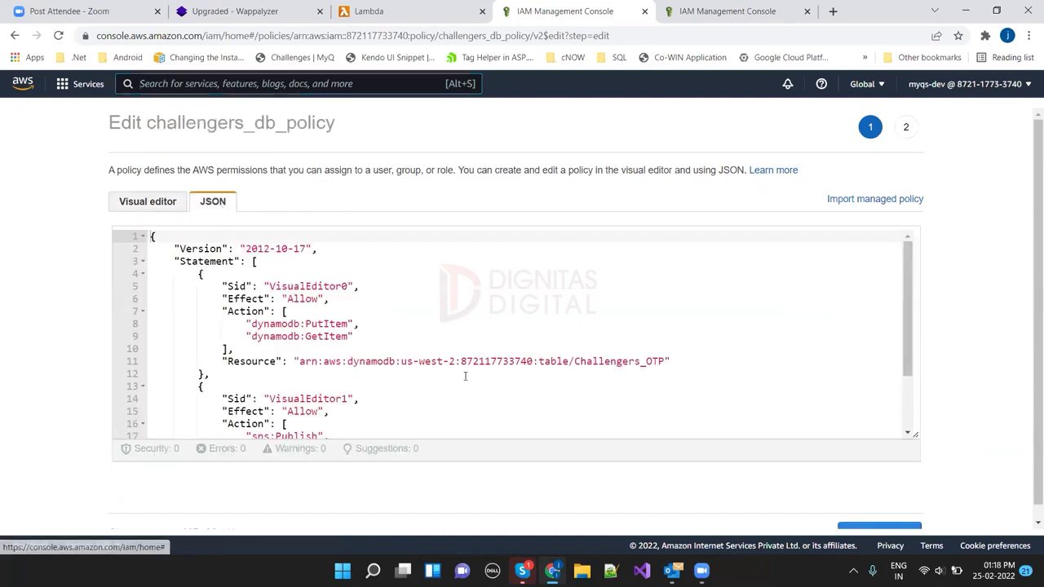
drag(908, 341, 735, 231)
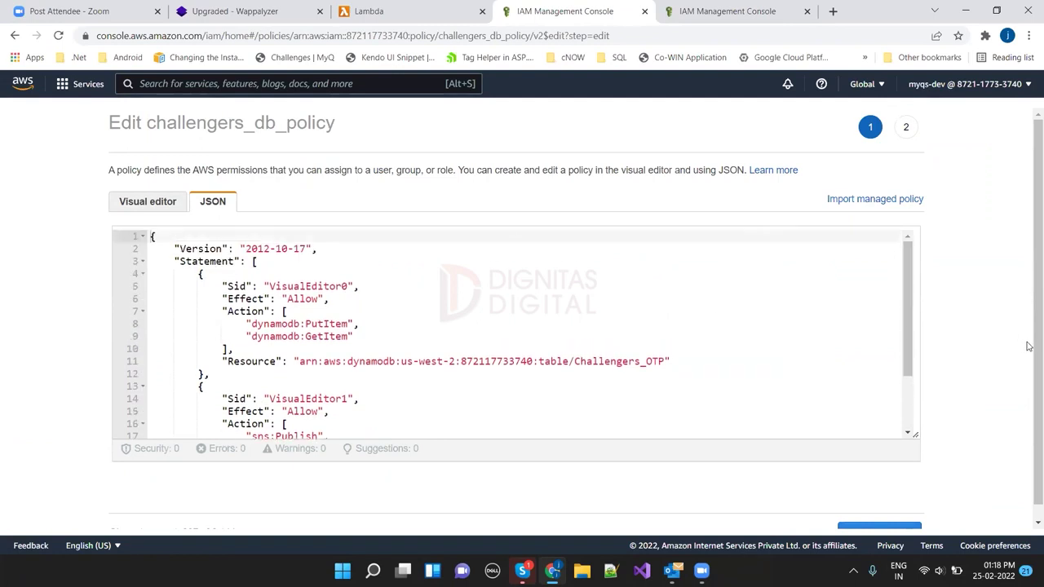
scroll(1029, 394, down, 1)
click(802, 519)
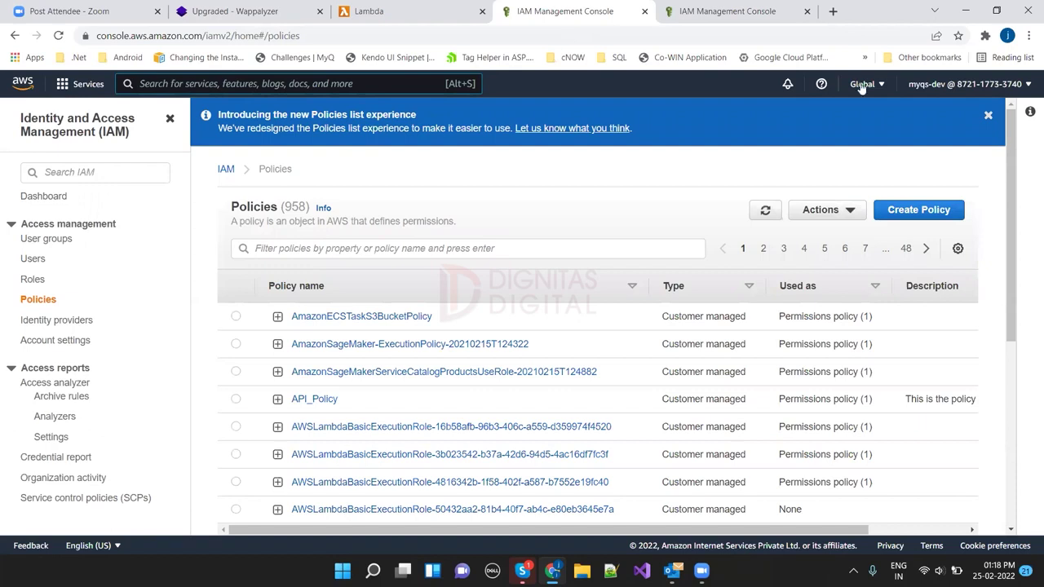
click(366, 17)
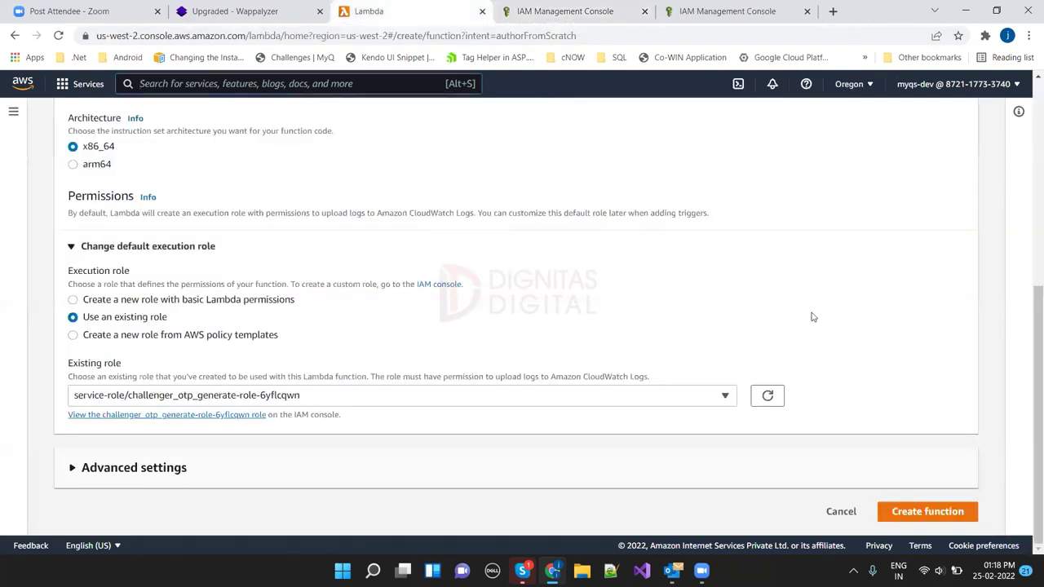
click(922, 513)
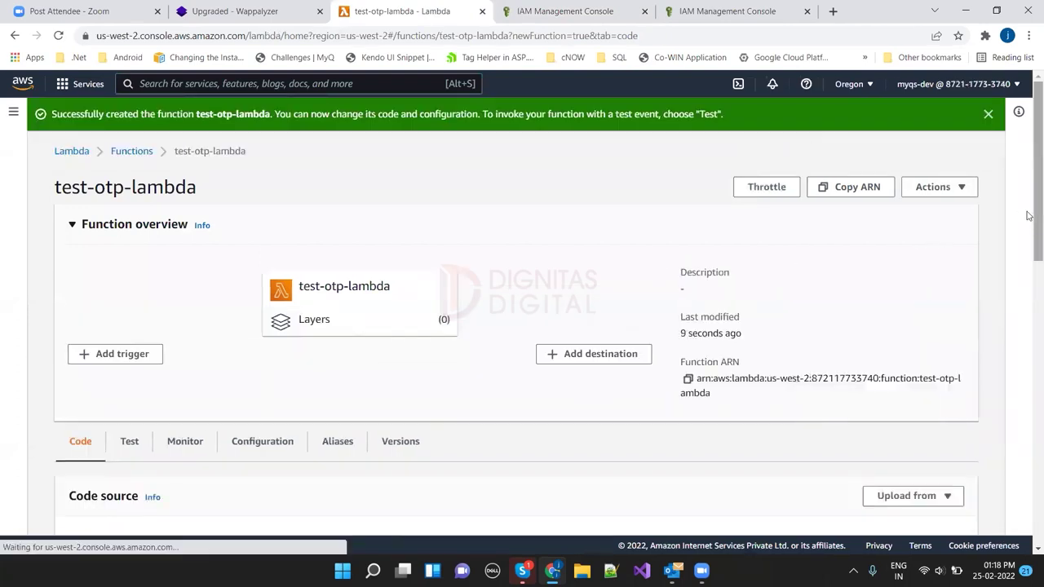
drag(1028, 217, 1029, 337)
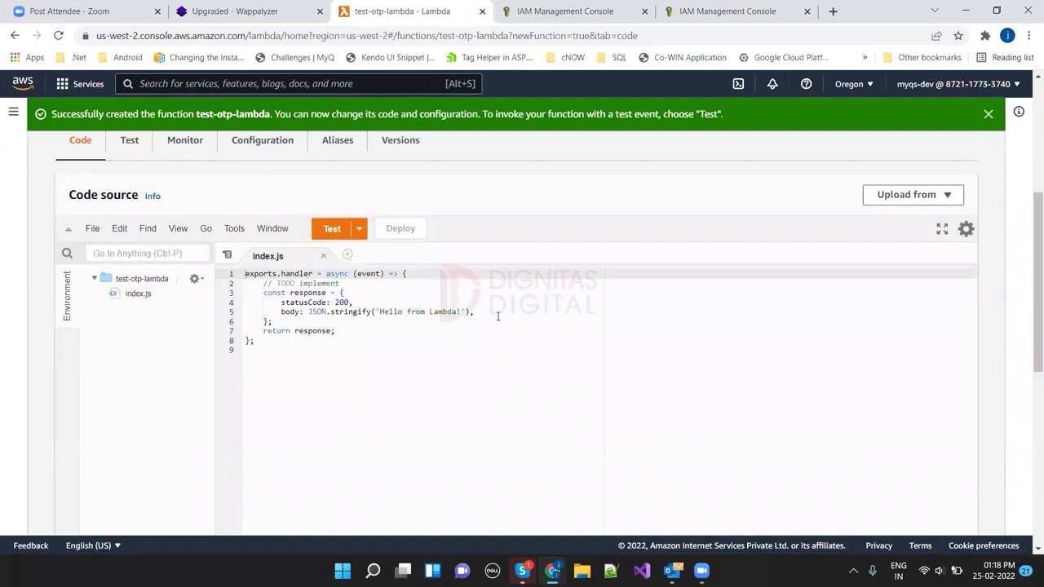
click(248, 145)
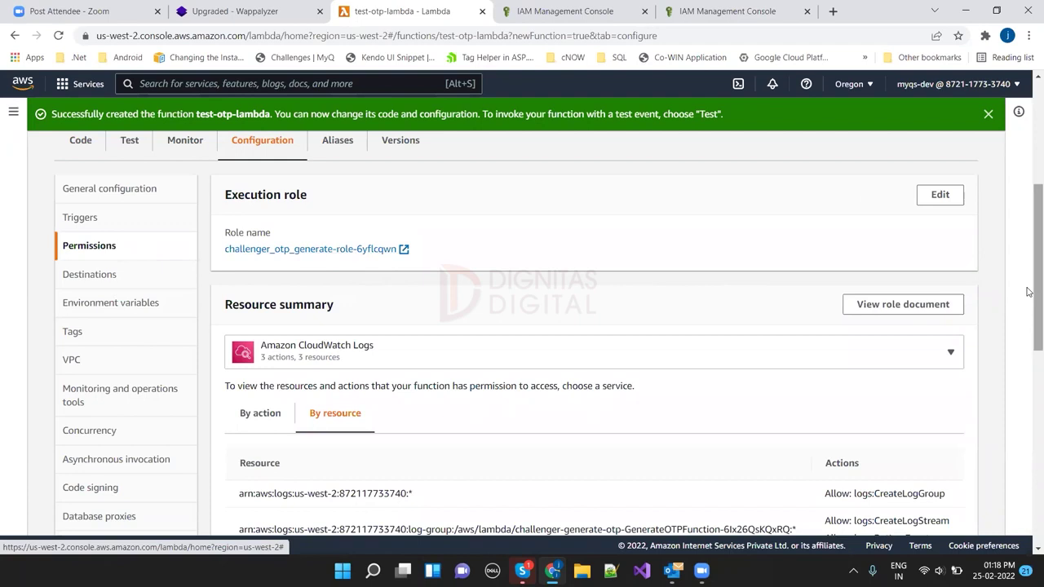
scroll(1029, 294, up, 2)
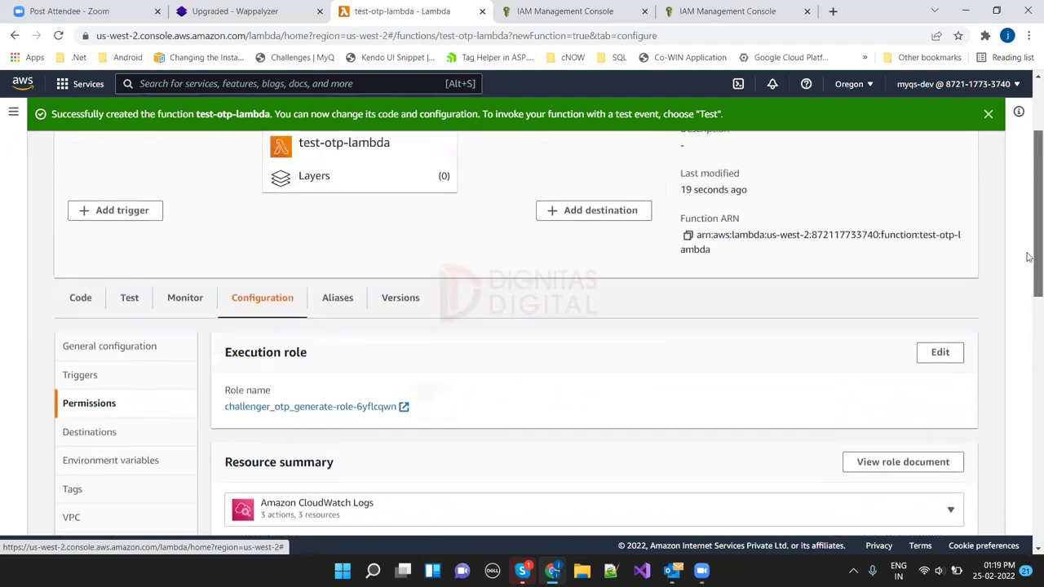
click(80, 299)
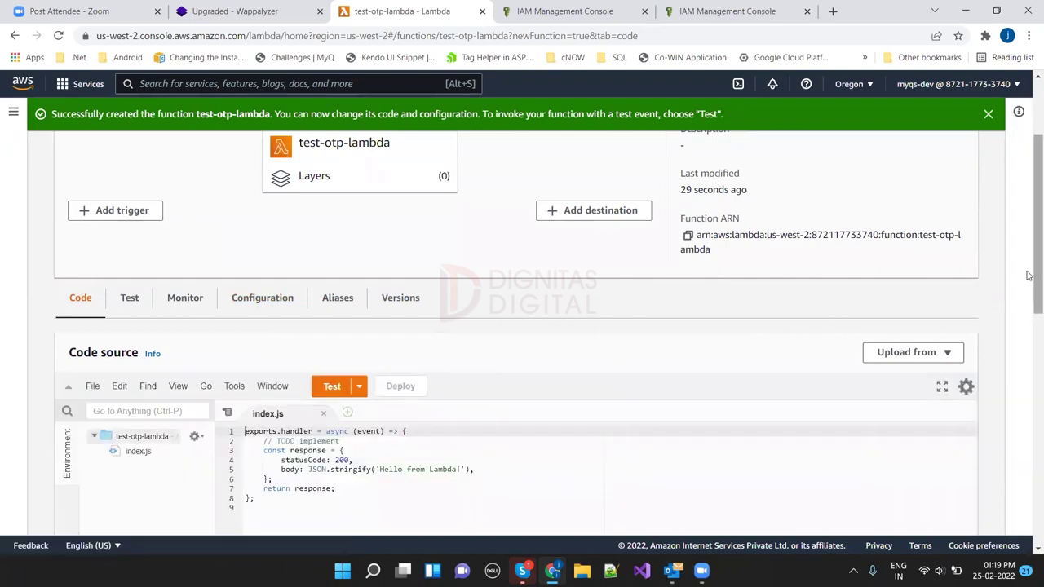
scroll(1027, 274, down, 2)
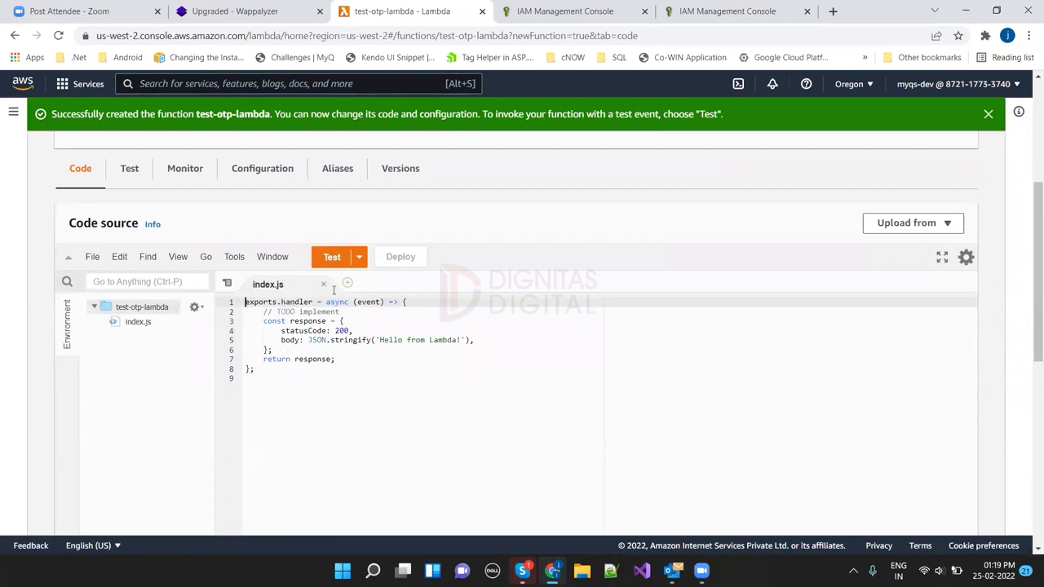
Step: Create and save a test event named Test
click(358, 257)
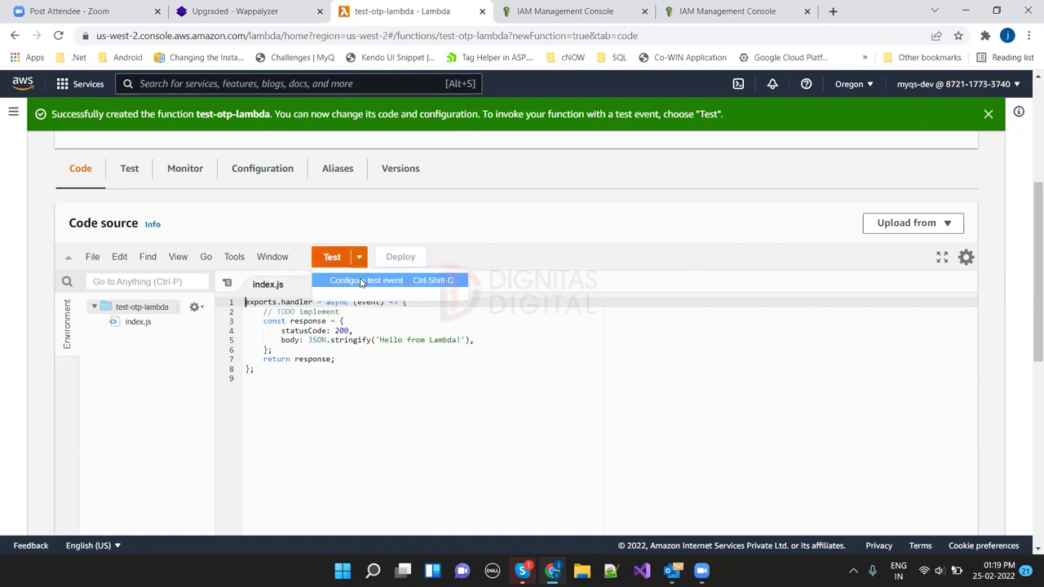
click(361, 281)
click(292, 343)
text(Test)
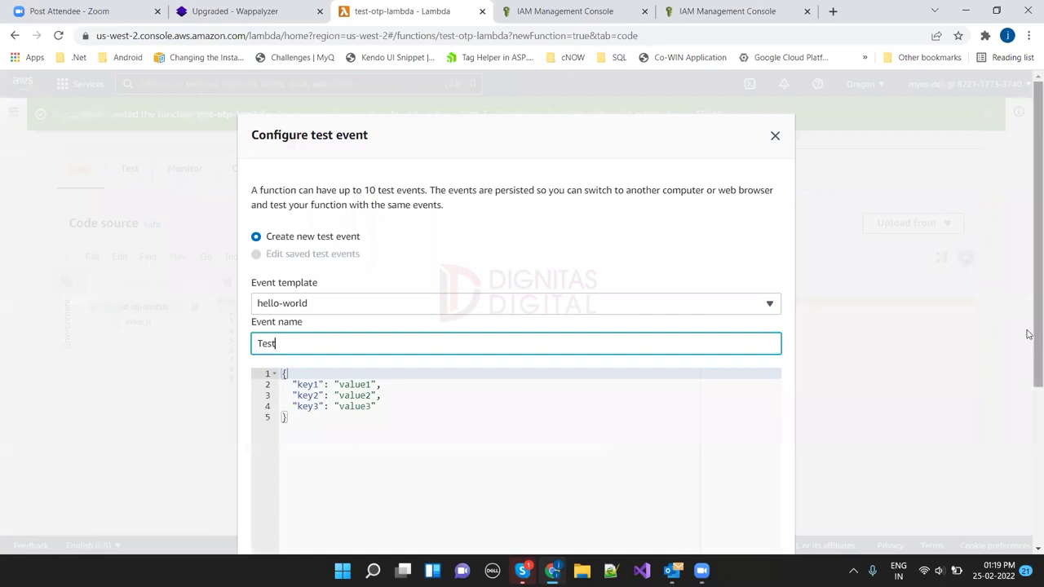
scroll(1028, 334, down, 2)
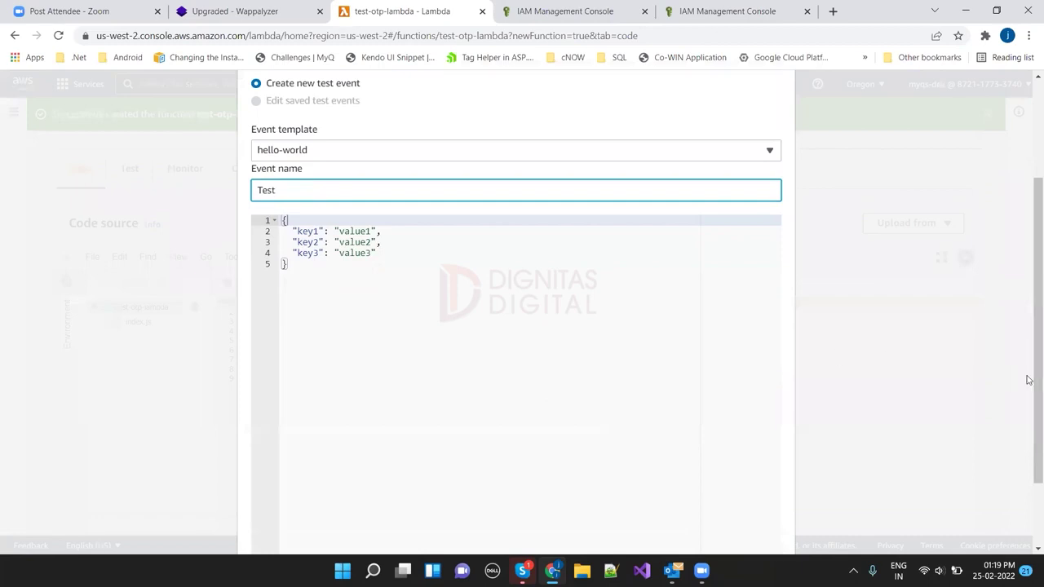
drag(1036, 380, 1028, 444)
click(758, 492)
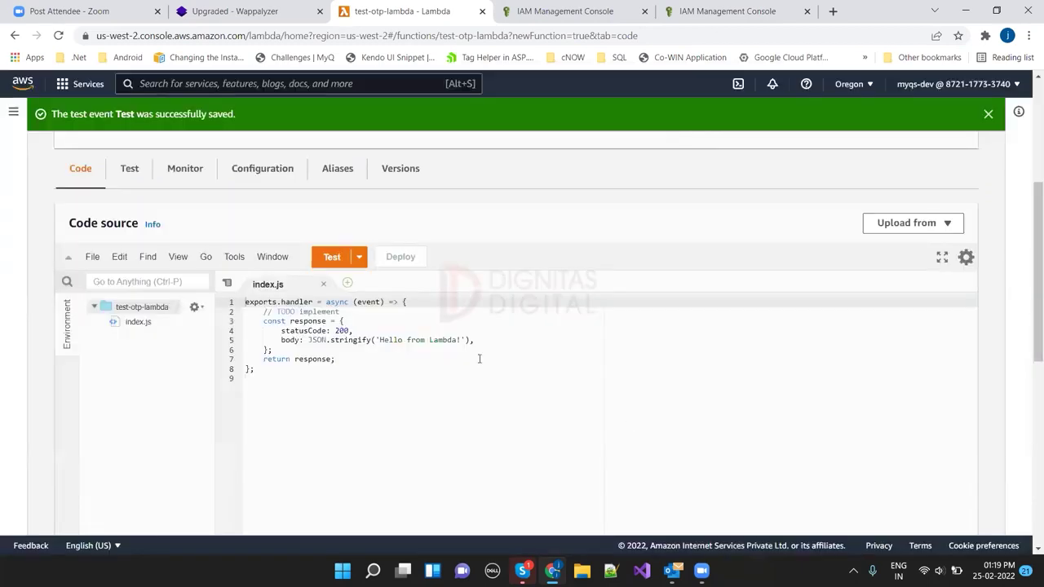
Step: Run the Test event and confirm the statusCode 200 'Hello from Lambda!' response
click(332, 257)
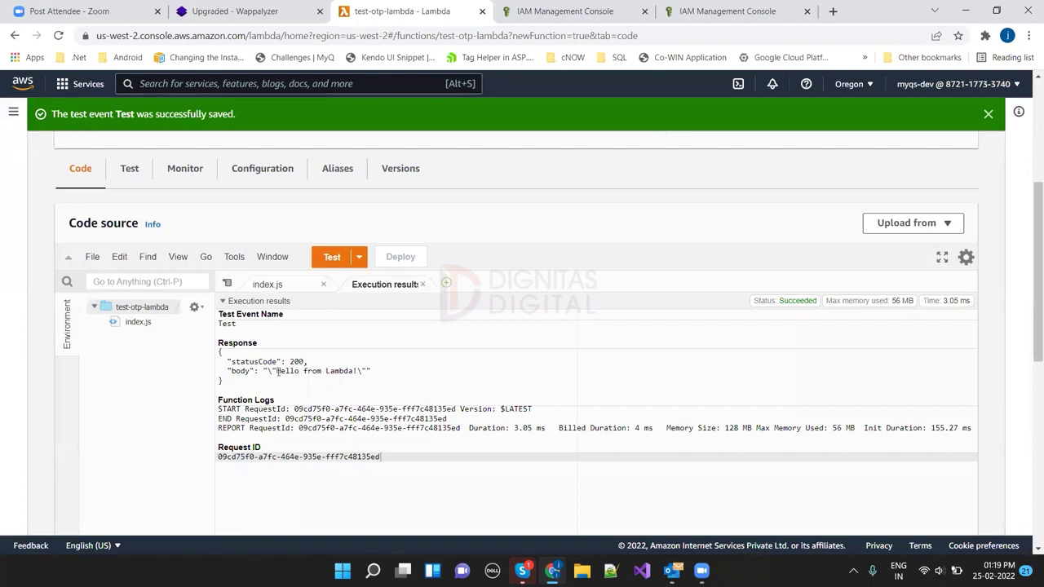
drag(273, 371, 354, 372)
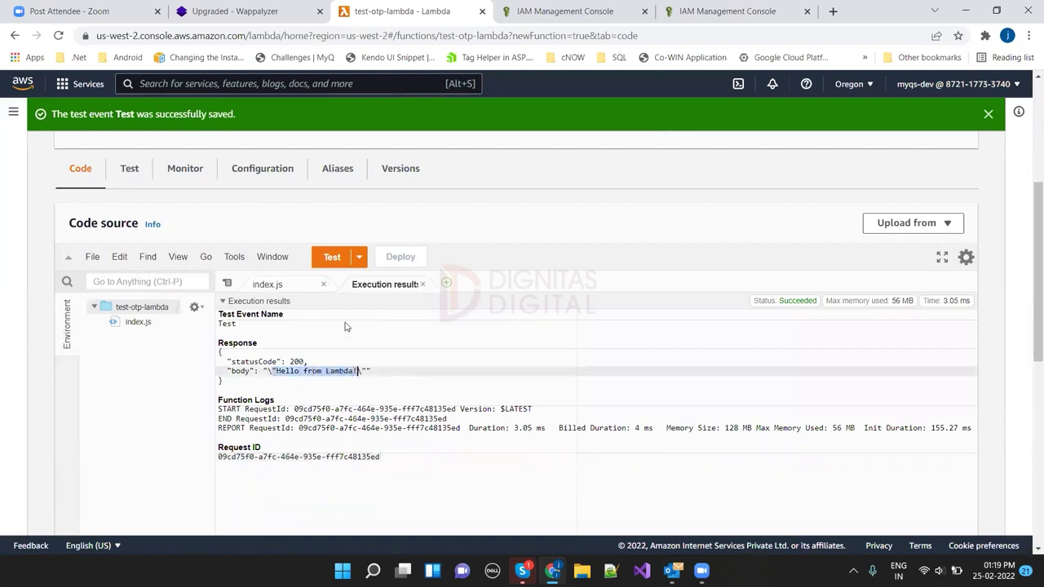
click(267, 285)
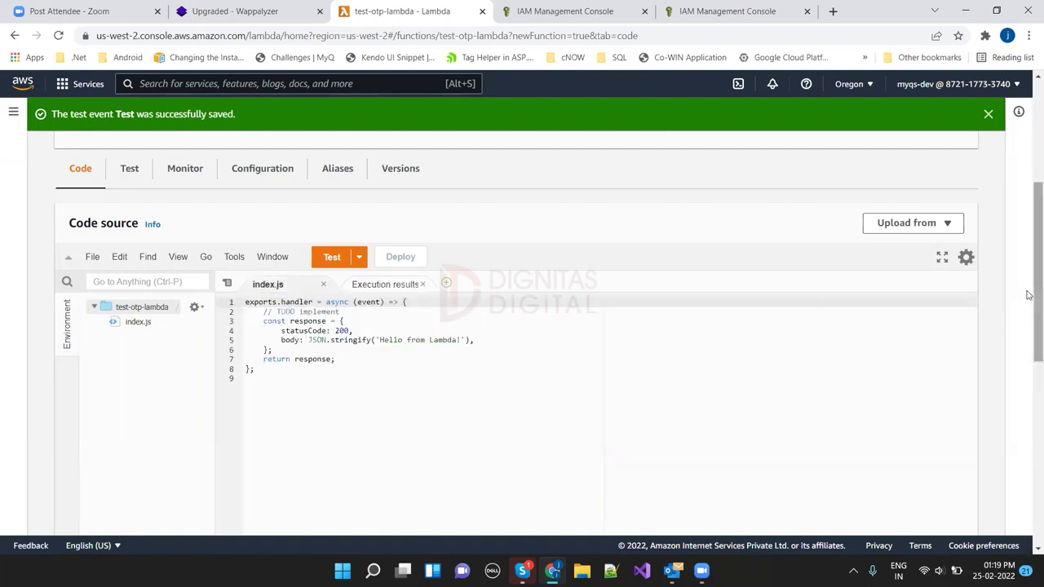
scroll(1029, 295, down, 1)
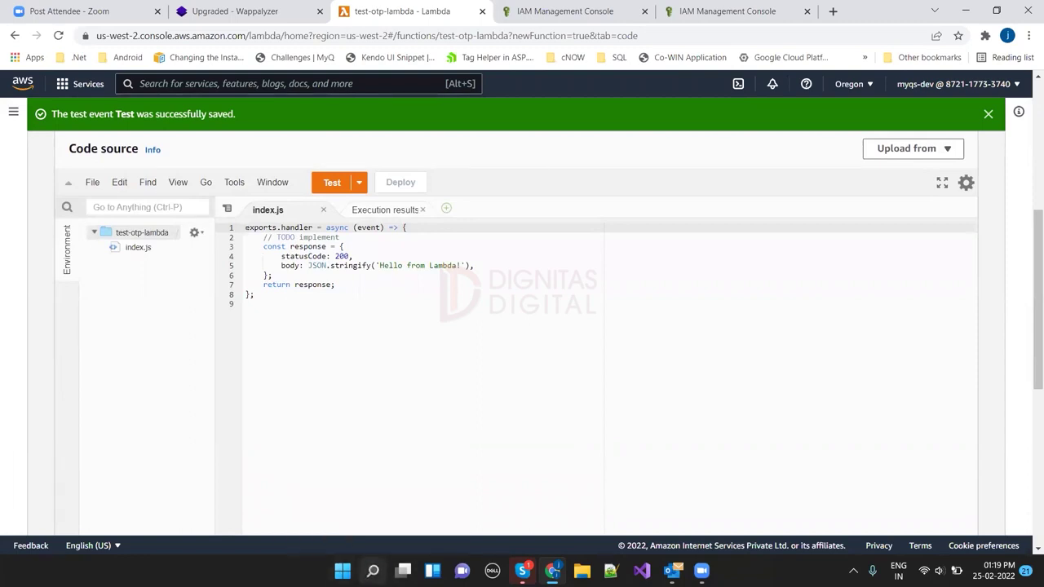
Step: Launch VS Code, open generate-otp/app.js, and copy its AWS setup and random_with_N_digits lines
click(373, 570)
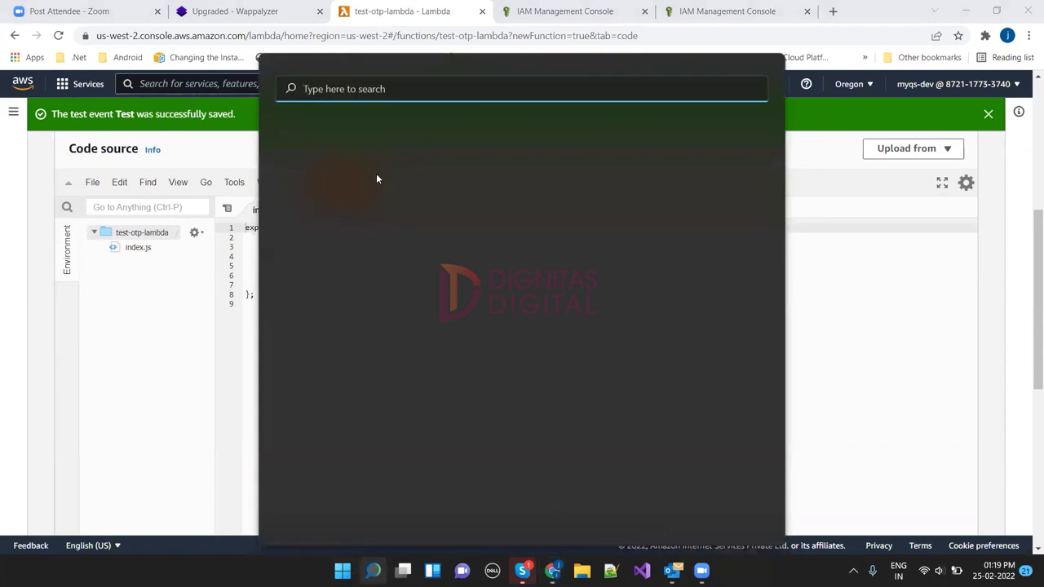
text(visua)
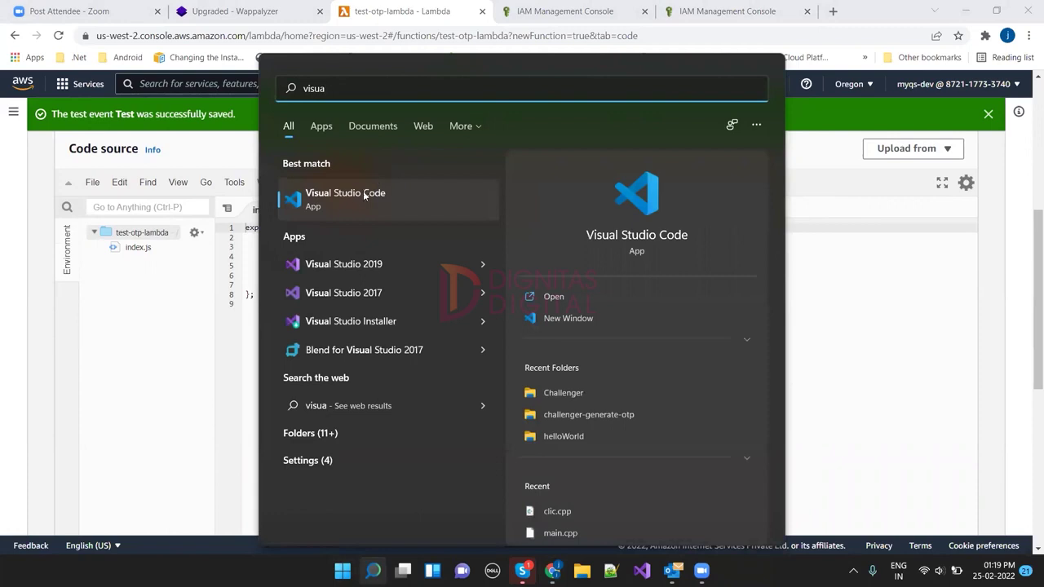
click(352, 204)
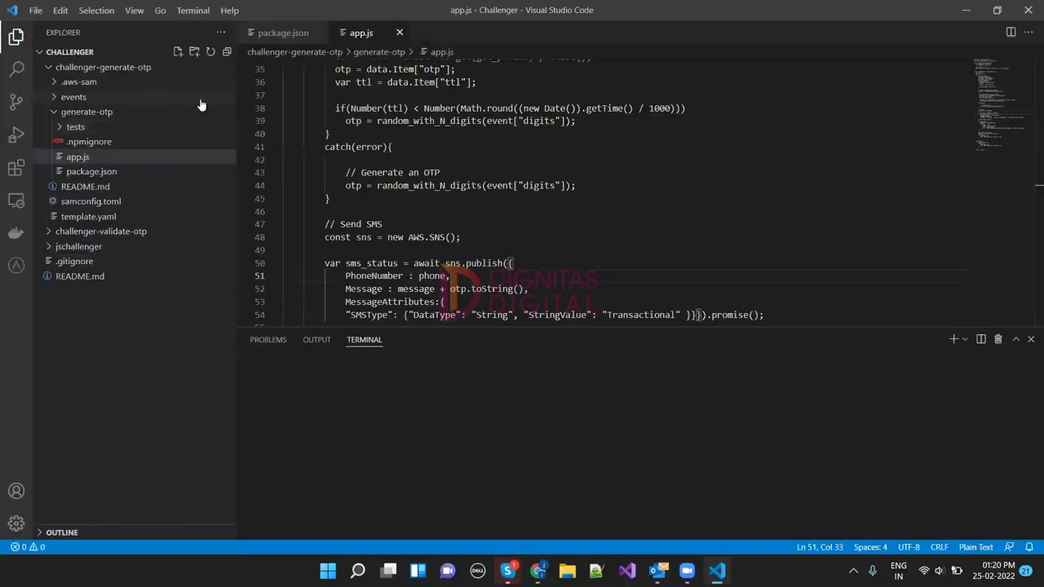
click(79, 159)
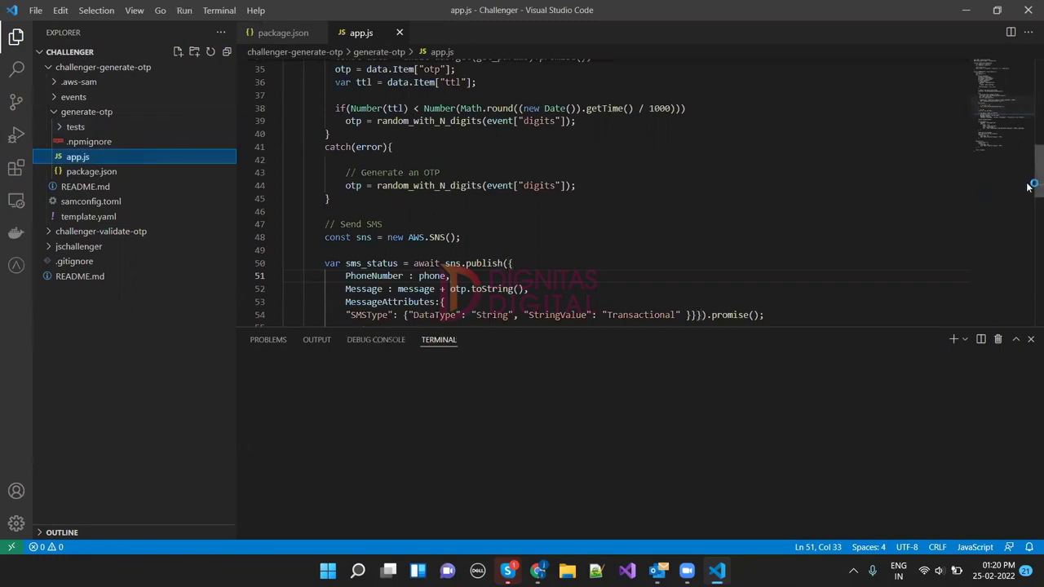
drag(1029, 183, 1022, 92)
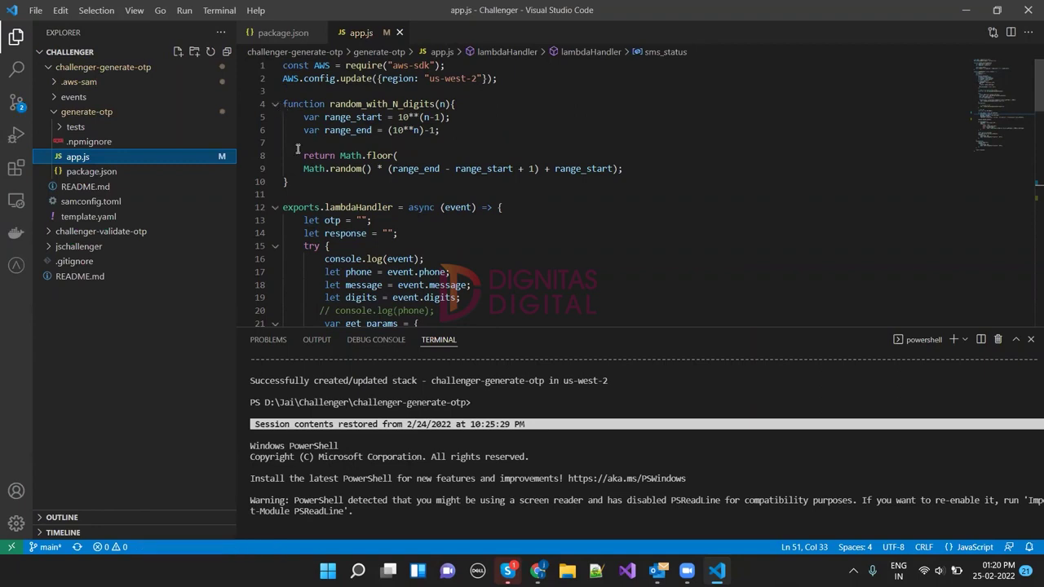
drag(290, 181, 265, 61)
key(ctrl+c)
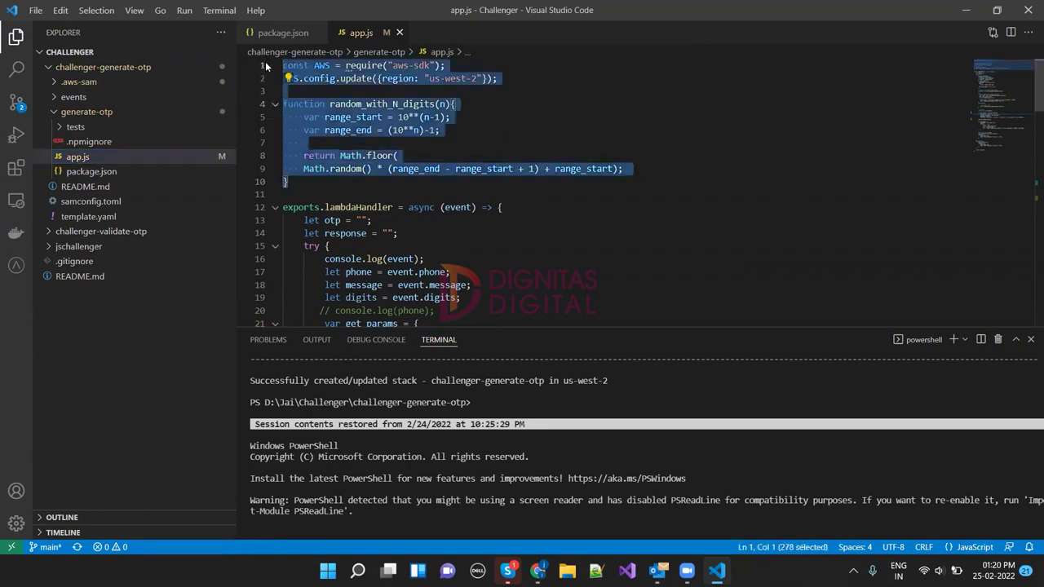
key(alt+Tab)
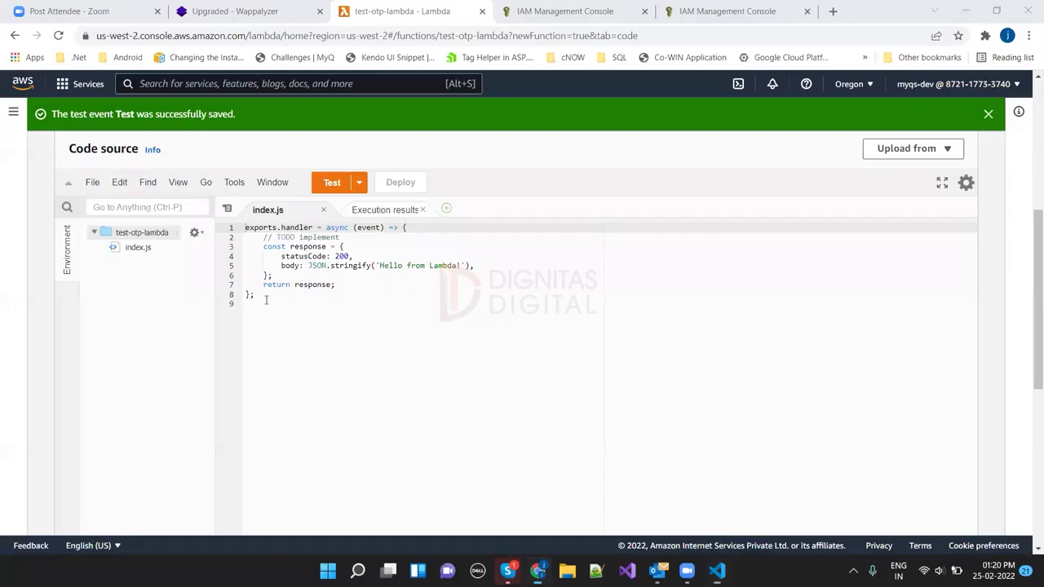
Step: Paste the AWS SDK setup and random_with_N_digits function at the top of index.js
key(Return)
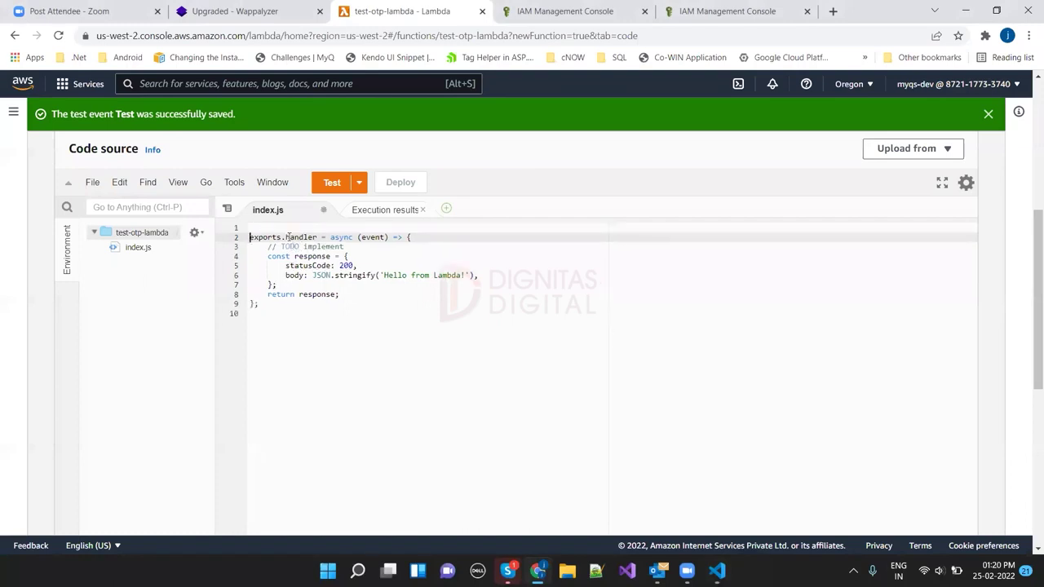
key(Up)
key(ctrl+v)
key(ctrl+s)
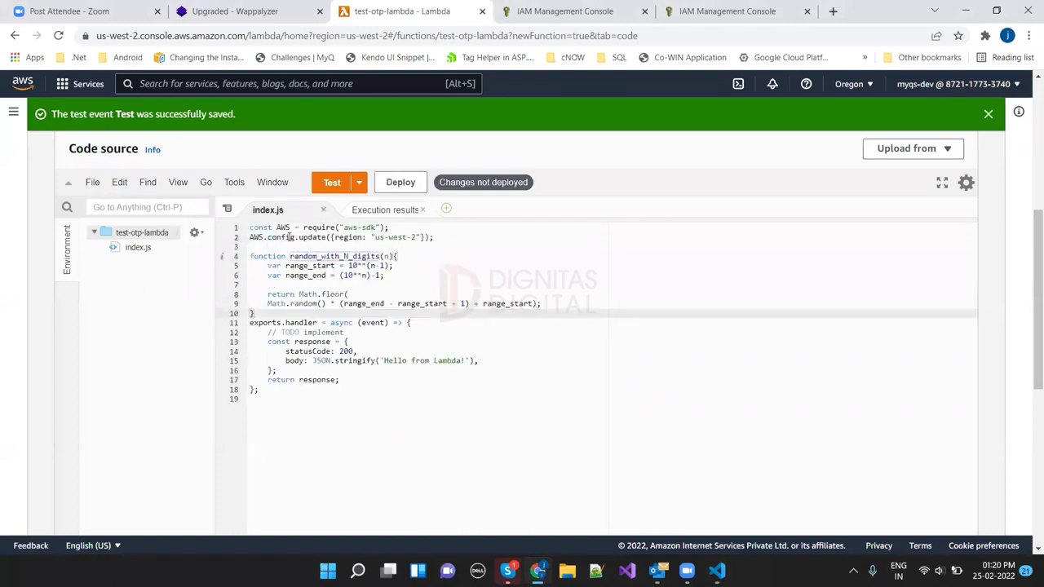
click(434, 245)
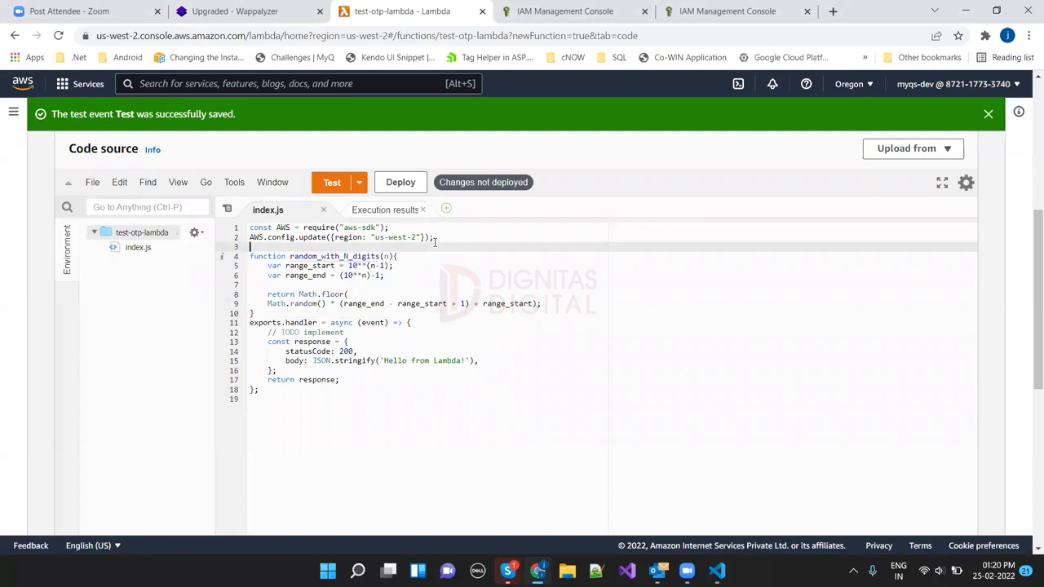
click(445, 236)
key(Return)
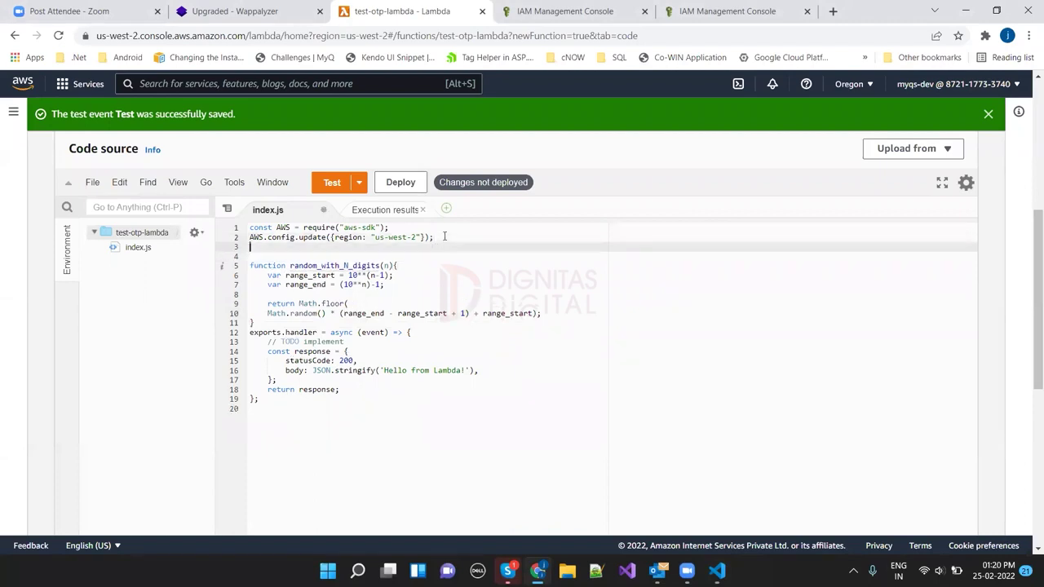
Step: Confirm the console region is US West (Oregon) without changing it
click(850, 84)
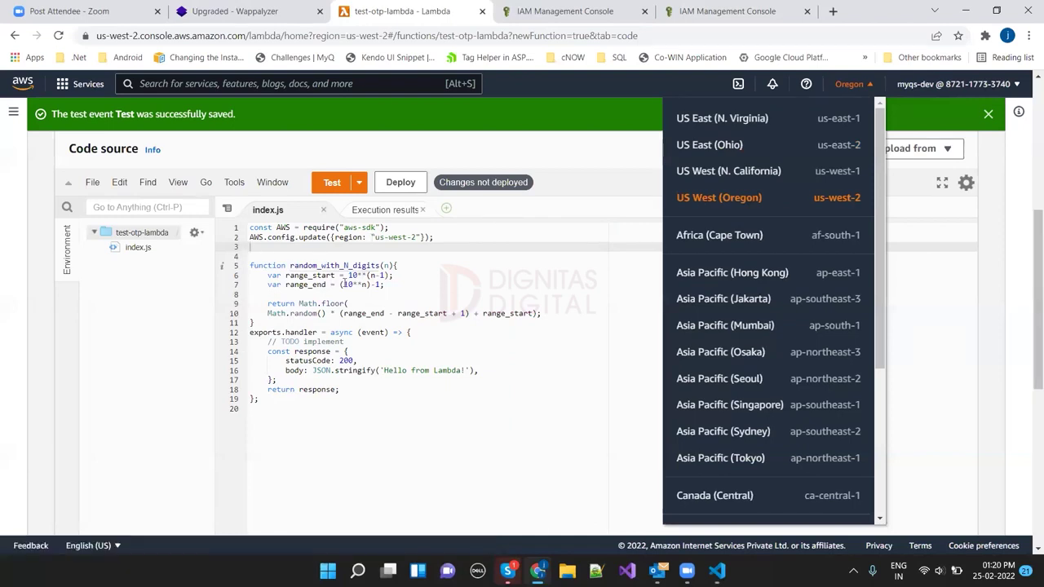
click(251, 266)
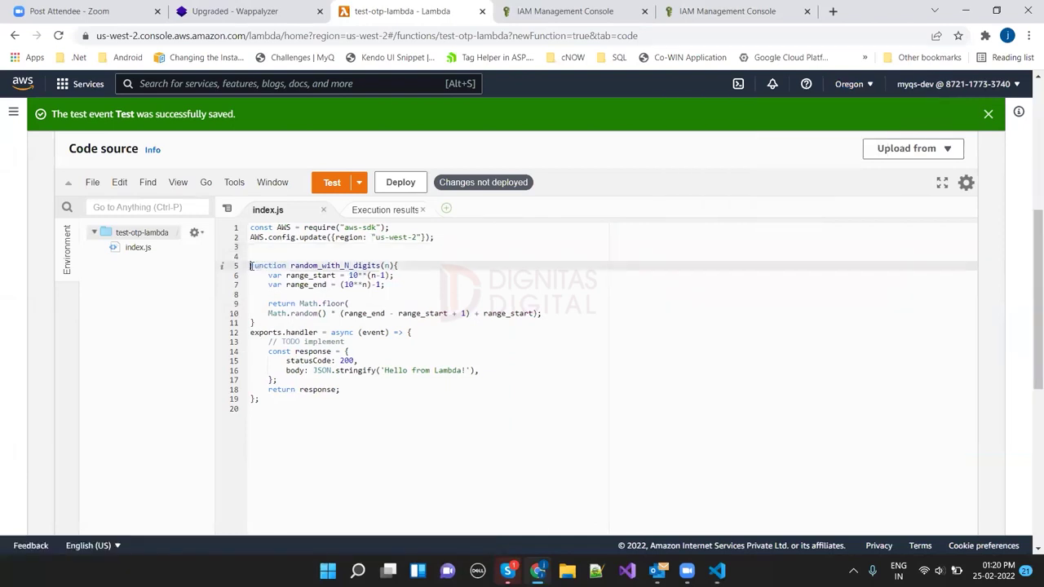
click(256, 322)
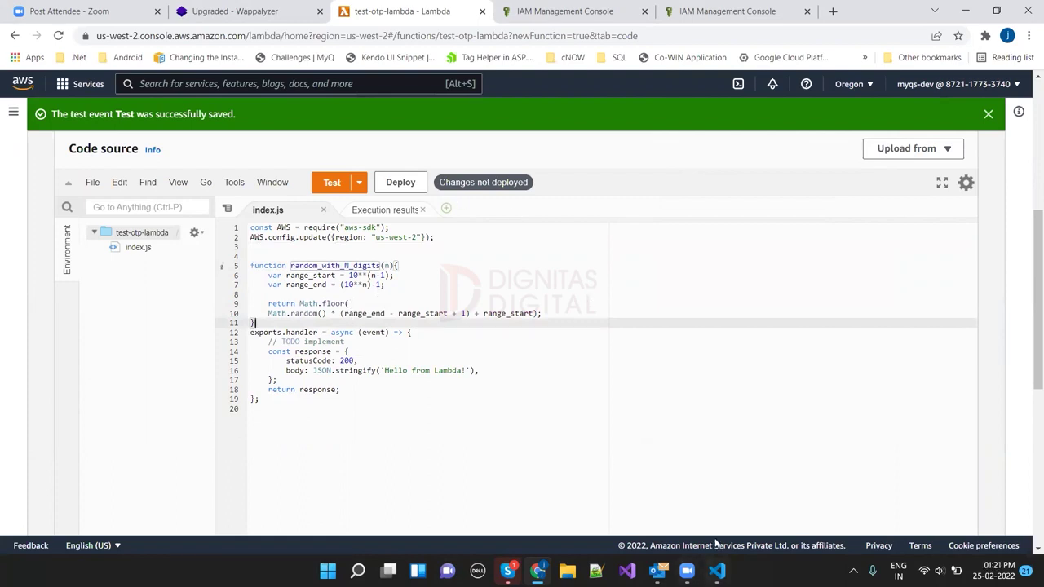
Step: Replace the default handler body in index.js with the OTP handler code from app.js
mouse_move(717, 566)
click(715, 493)
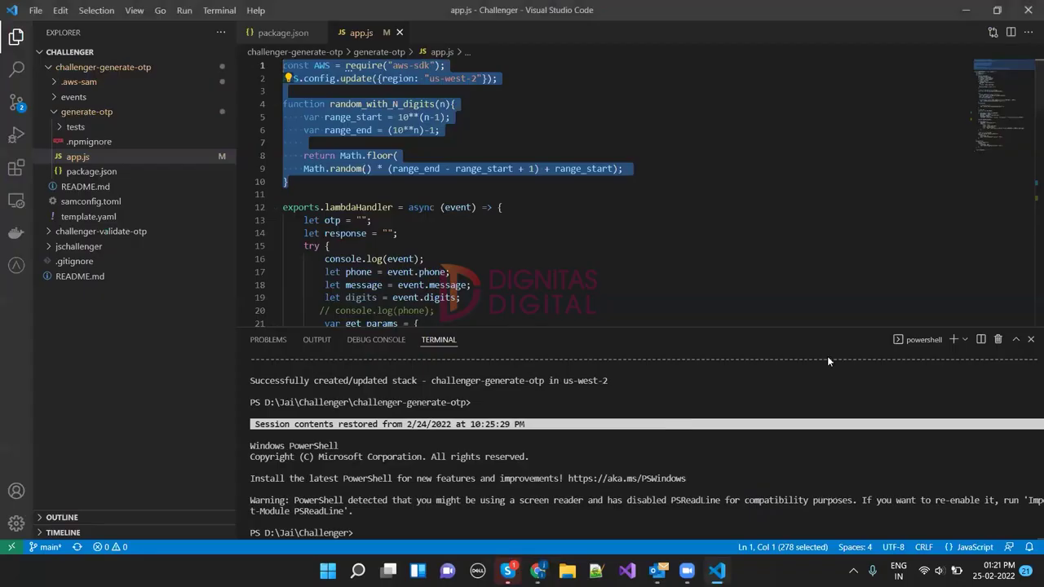
scroll(1028, 121, down, 3)
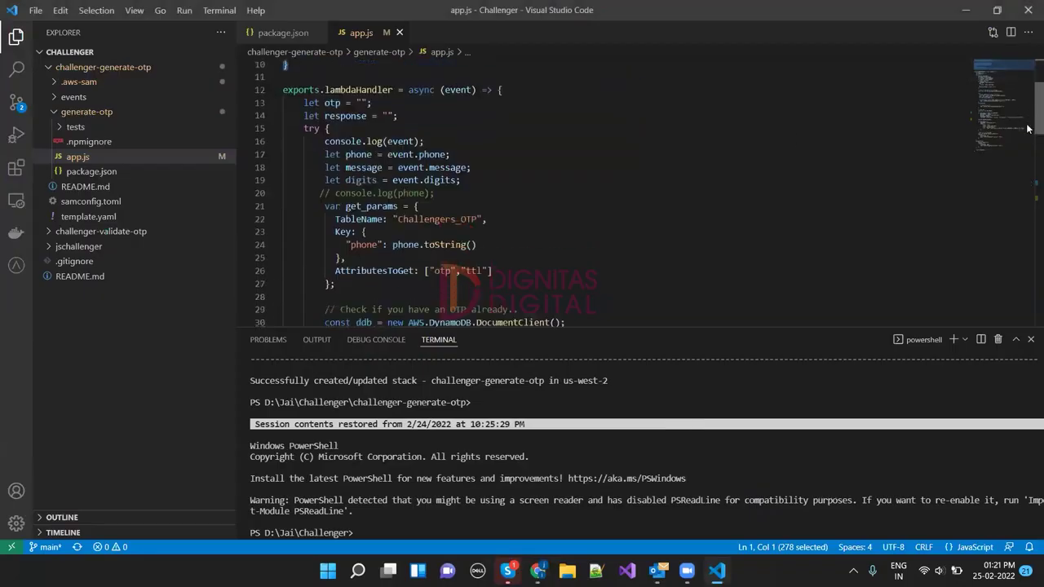
drag(297, 103, 391, 279)
key(alt+Tab)
click(267, 342)
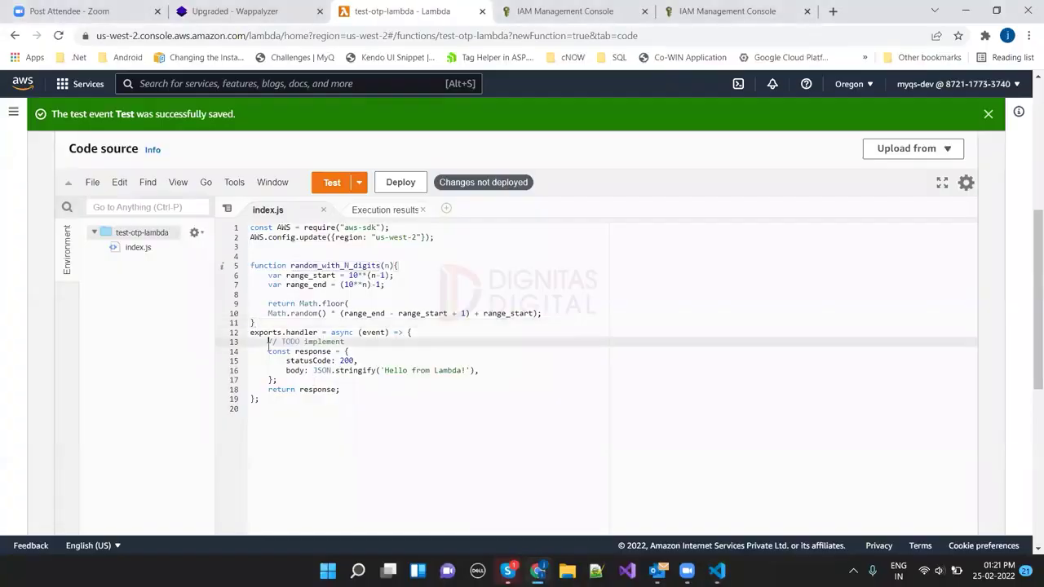
shift+click(355, 393)
key(ctrl+v)
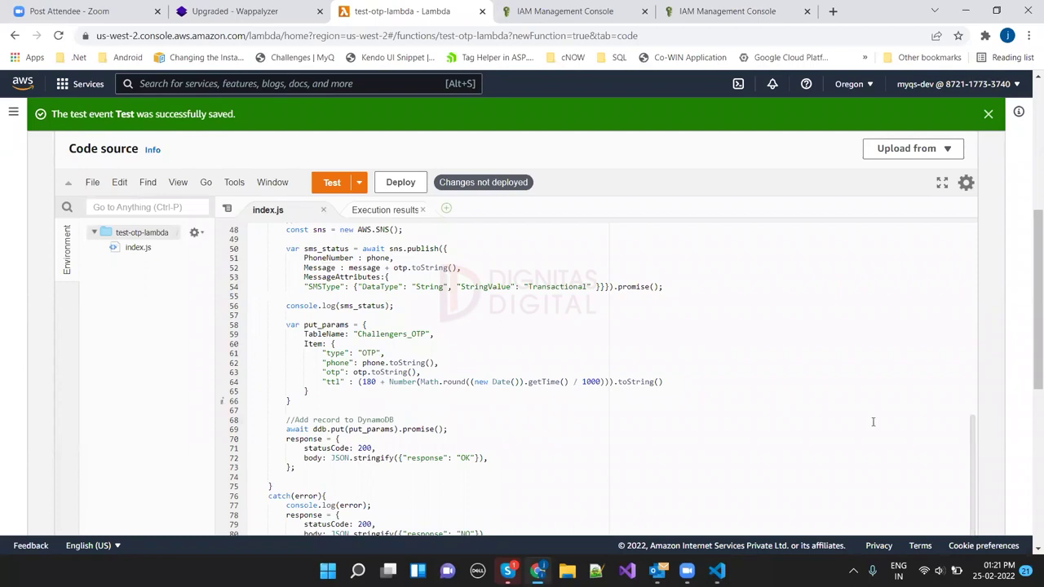
Step: Add a blank line after the random_with_N_digits function and save index.js
drag(970, 422, 661, 294)
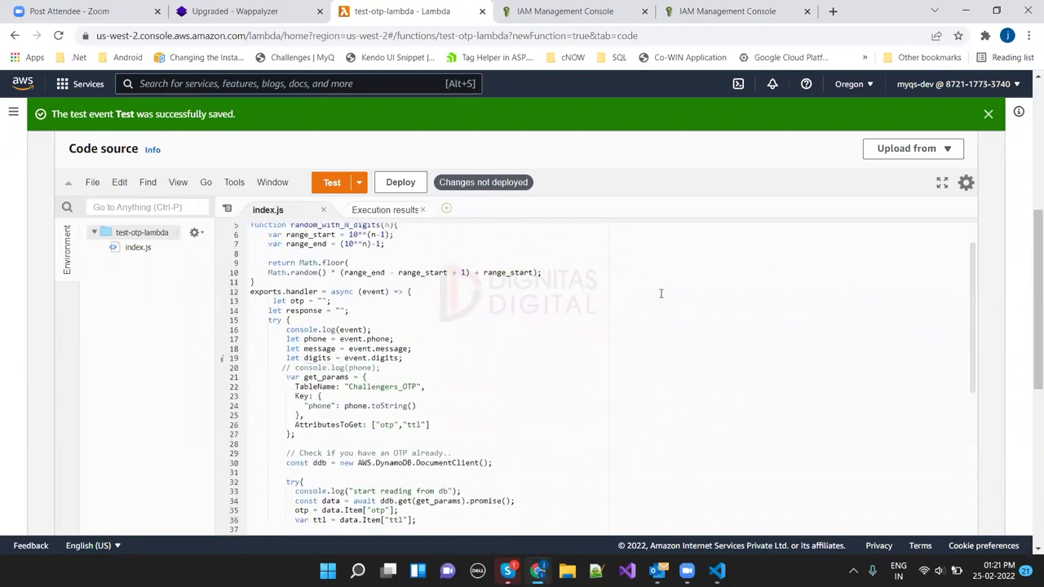
click(269, 282)
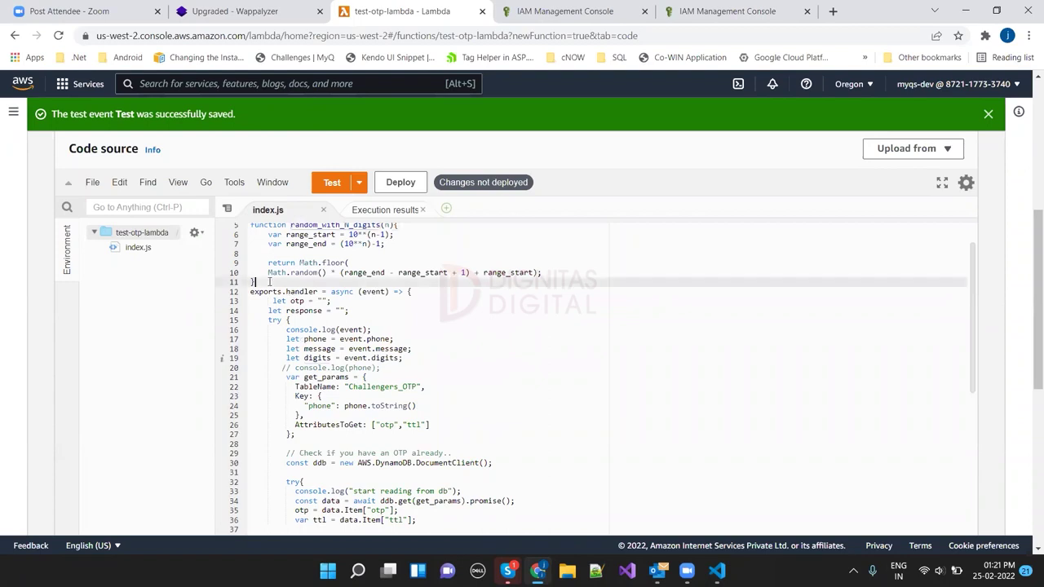
key(Return)
key(ctrl+s)
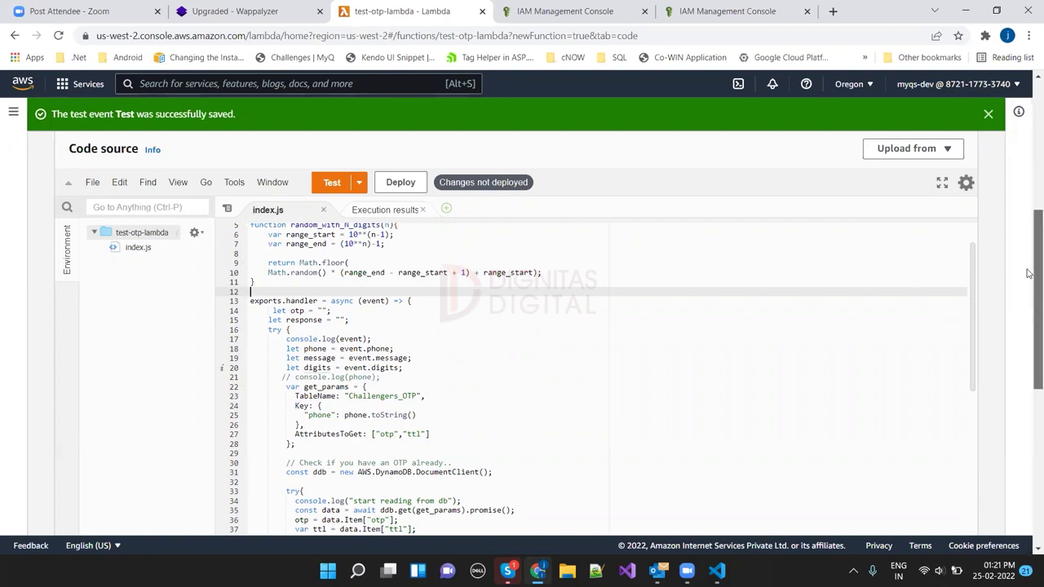
Step: Highlight every use of the event parameter in the new handler
scroll(1027, 295, down, 1)
scroll(1027, 295, down, 1)
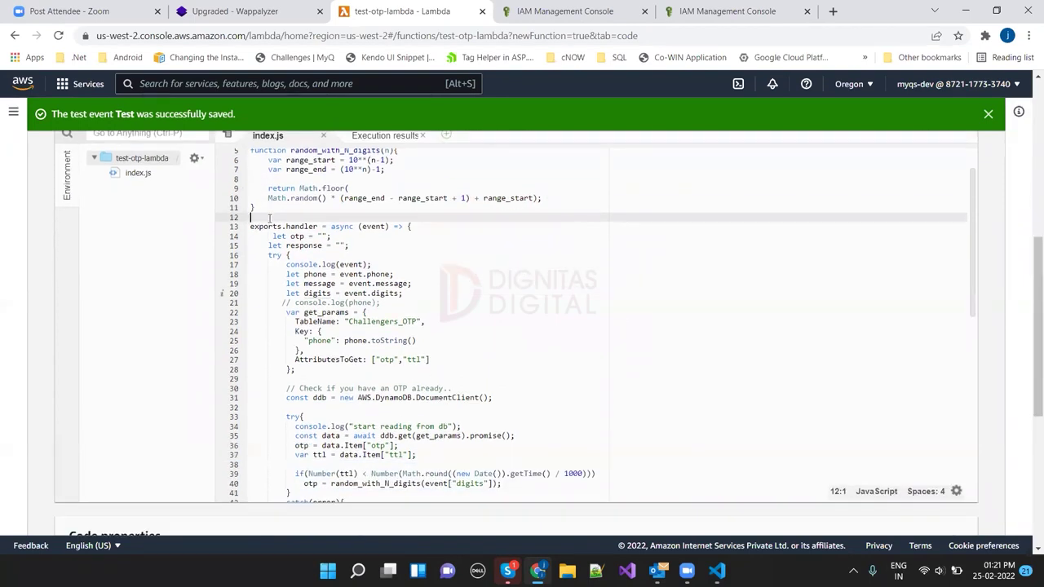
double_click(370, 226)
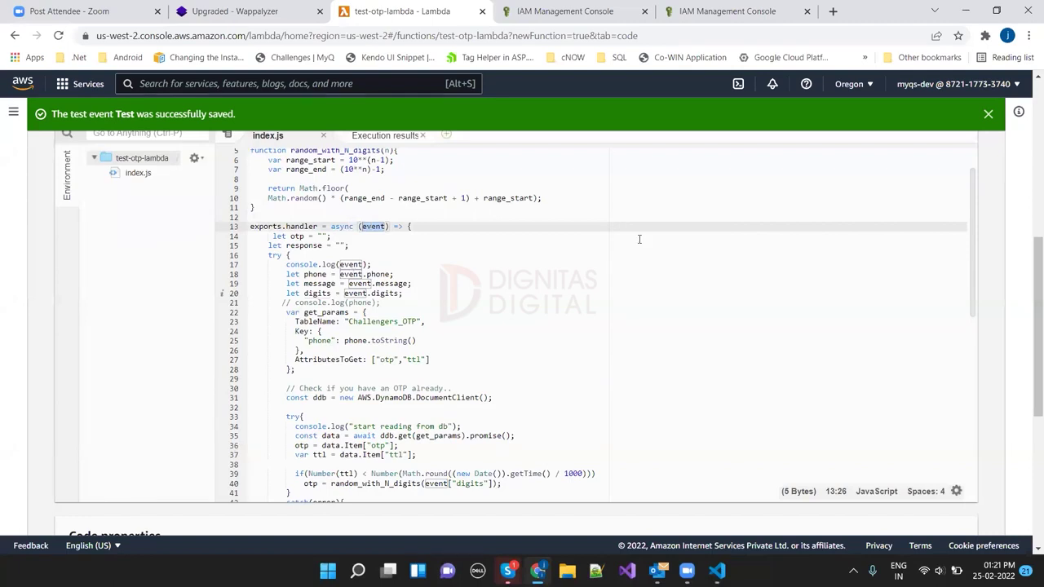
scroll(1030, 236, up, 3)
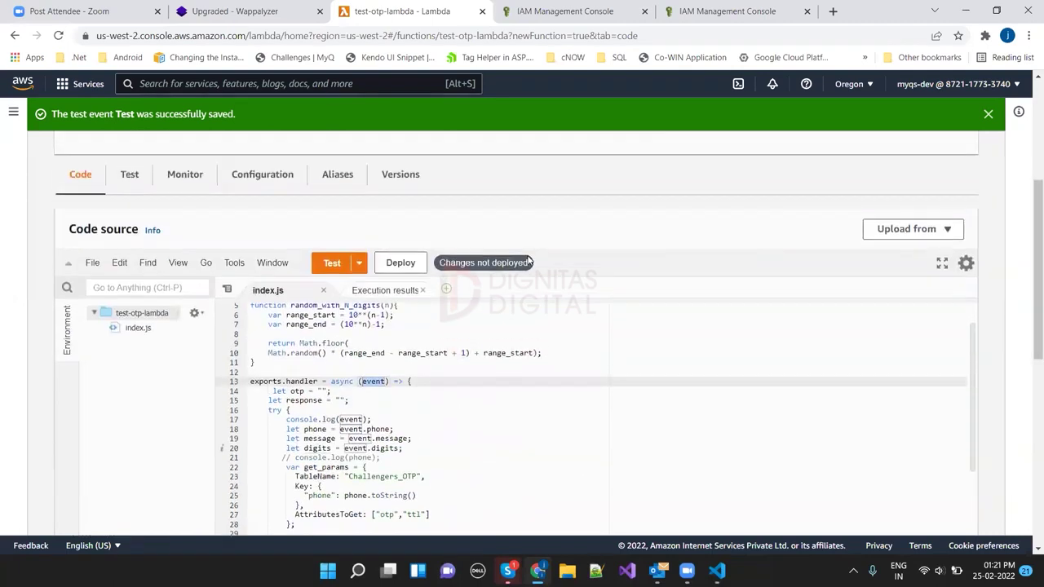
click(359, 262)
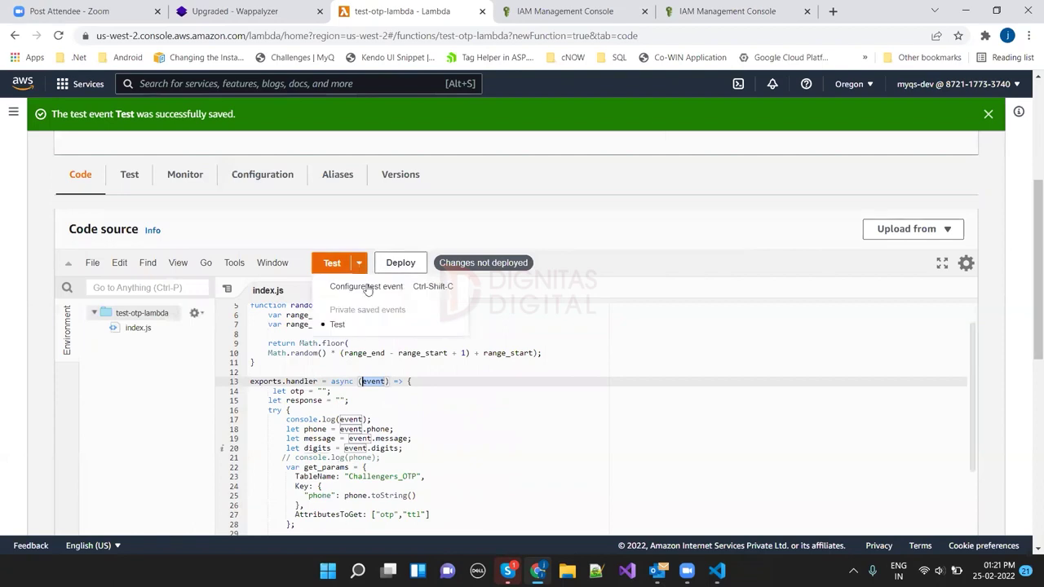
Step: Reopen the Test event and rename its keys to phone, message and digits
click(368, 287)
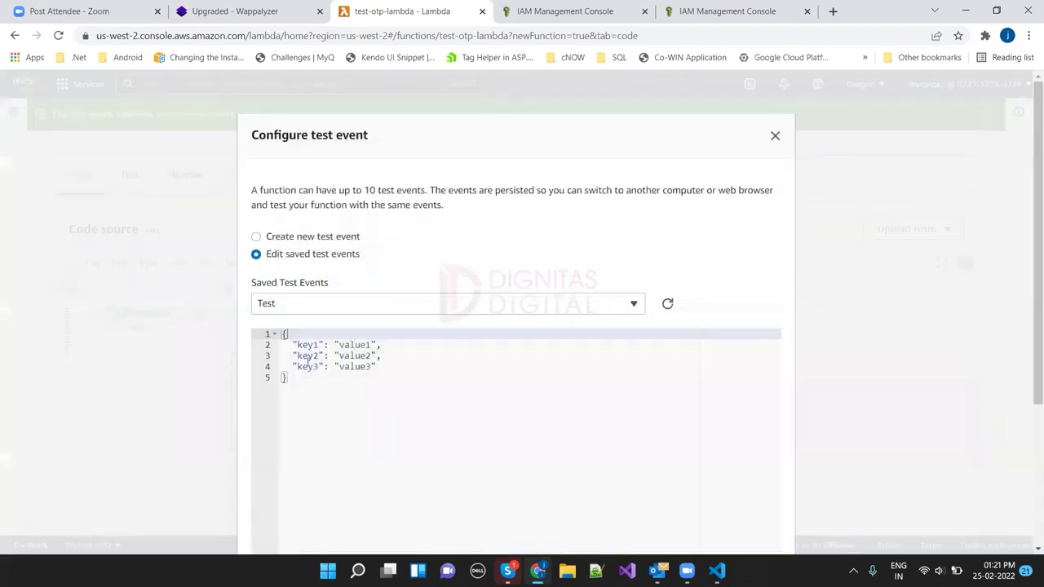
click(774, 137)
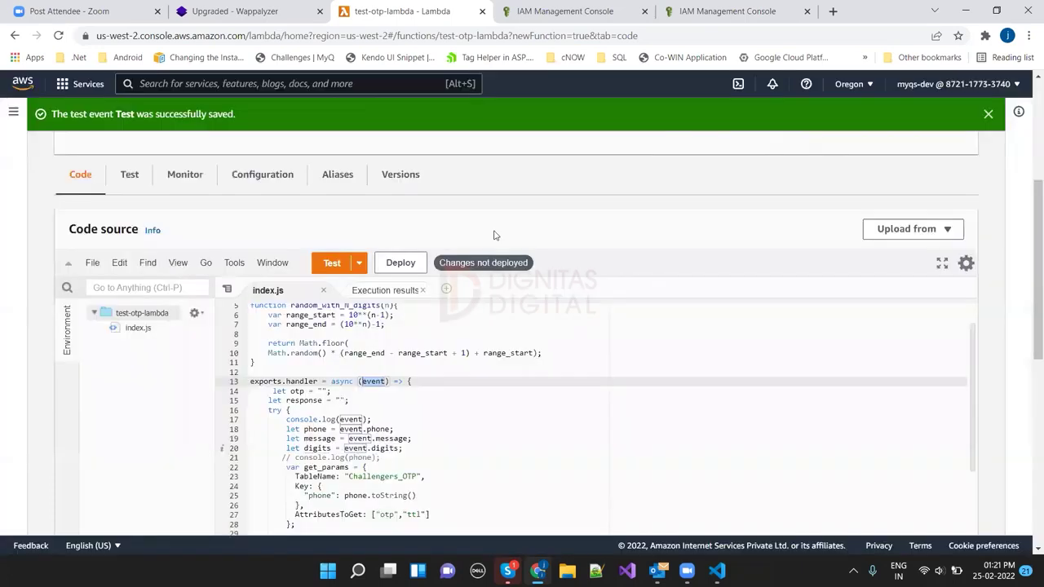
click(376, 429)
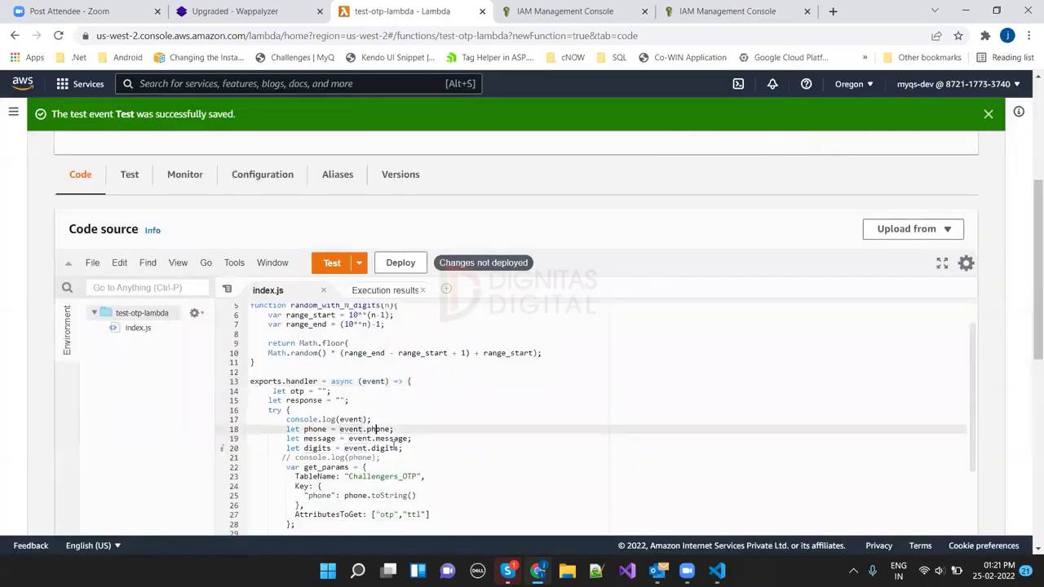
click(358, 271)
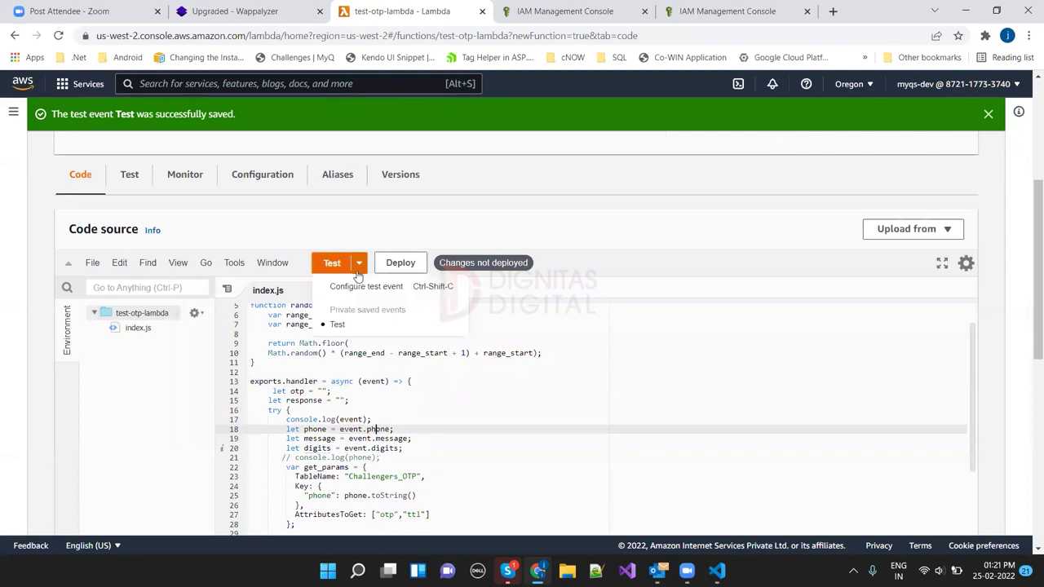
click(370, 287)
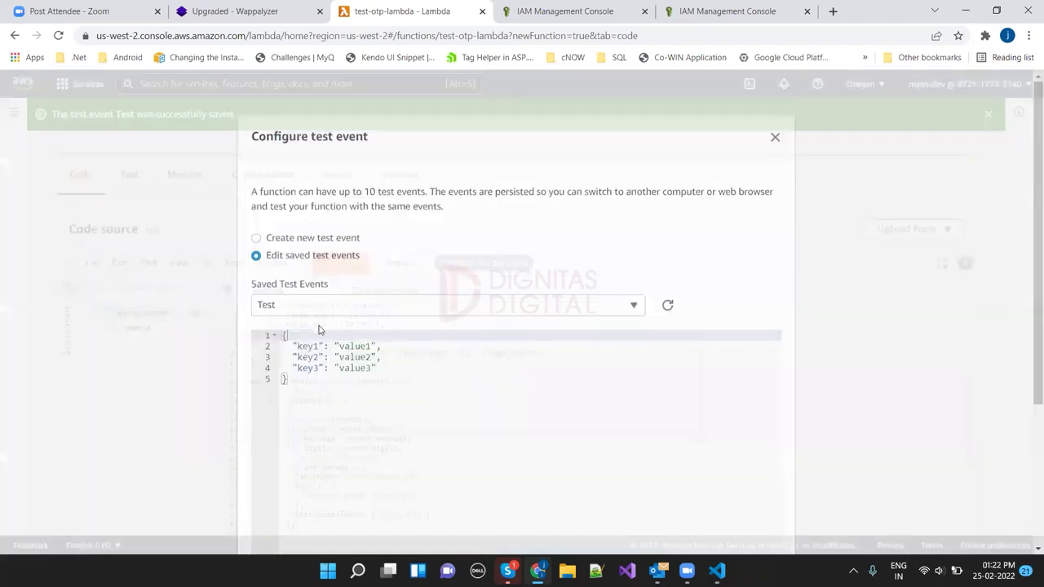
click(303, 345)
double_click(302, 345)
text(phone)
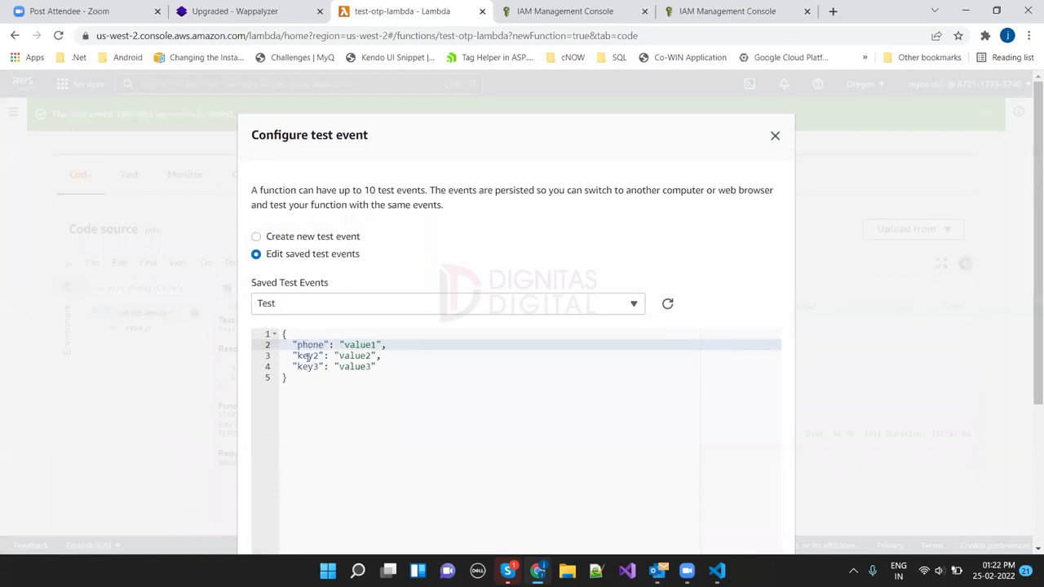
double_click(306, 356)
text(message)
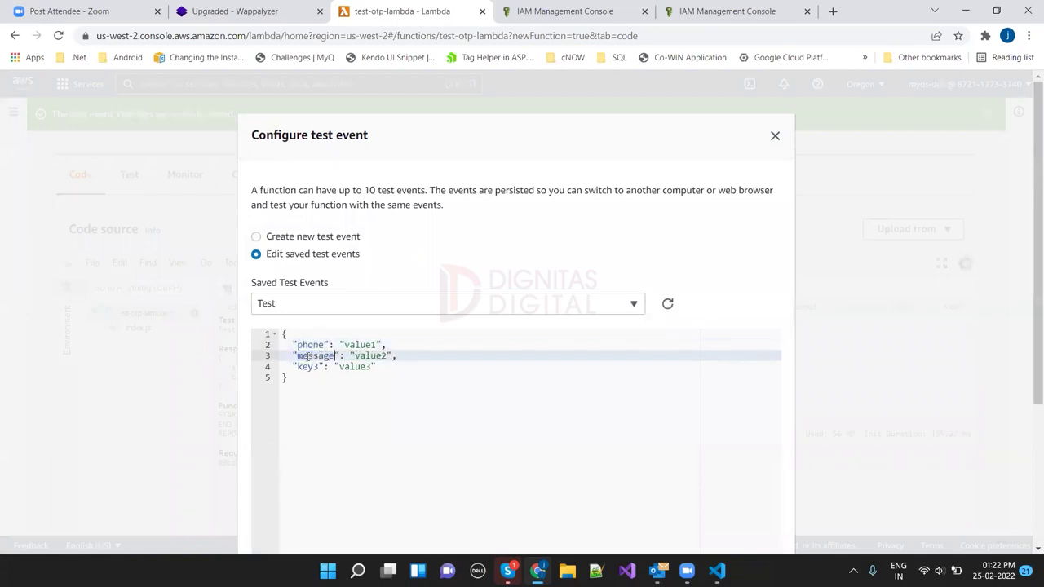
double_click(307, 366)
text(dgl)
text(its)
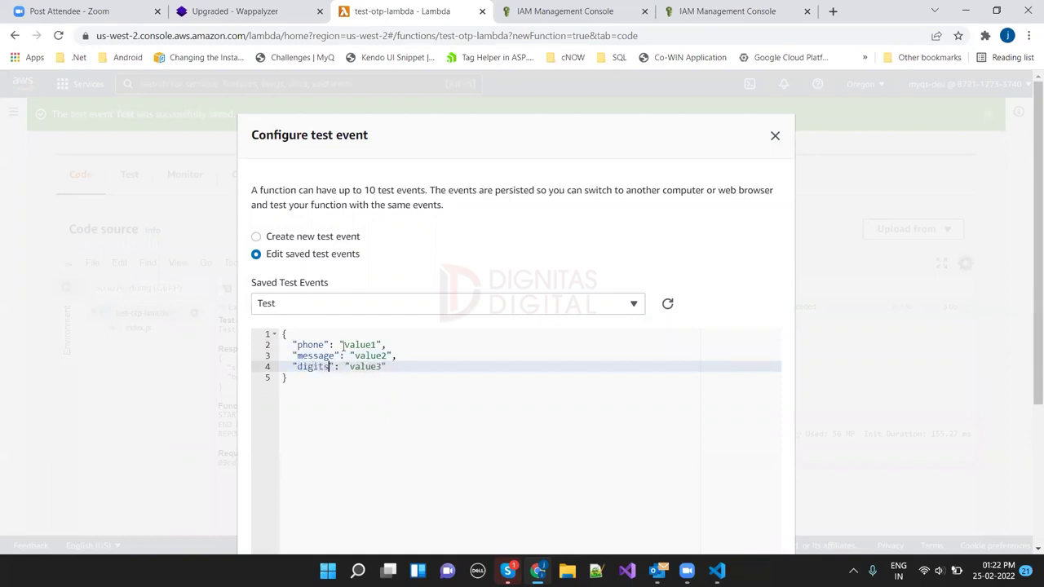
Step: Fill in a phone number, the message text and digits 5, then save the Test event
double_click(344, 344)
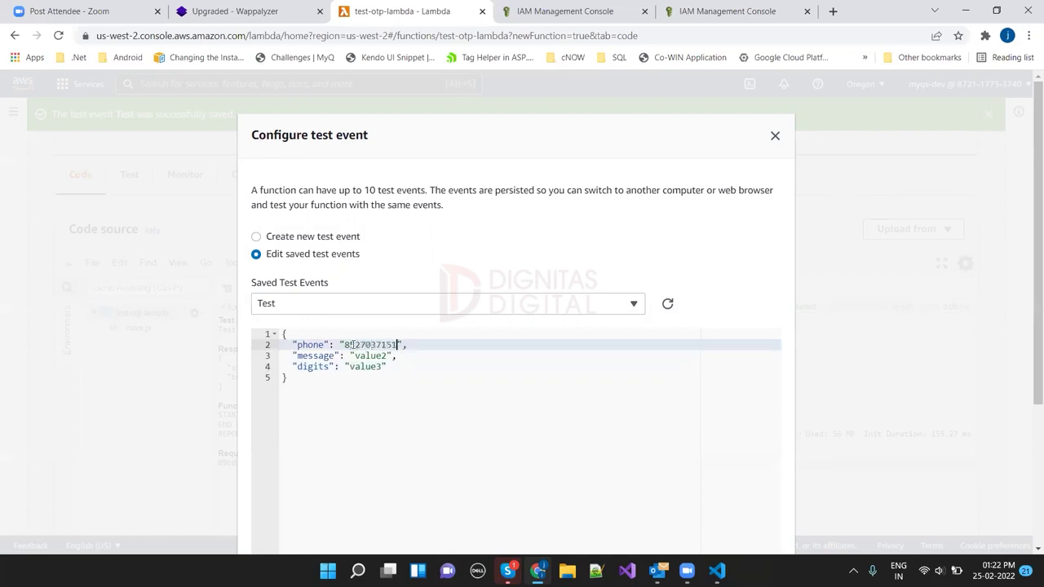
key(Left)
key(Left)
key(Left)
key(Left)
key(Left)
double_click(372, 356)
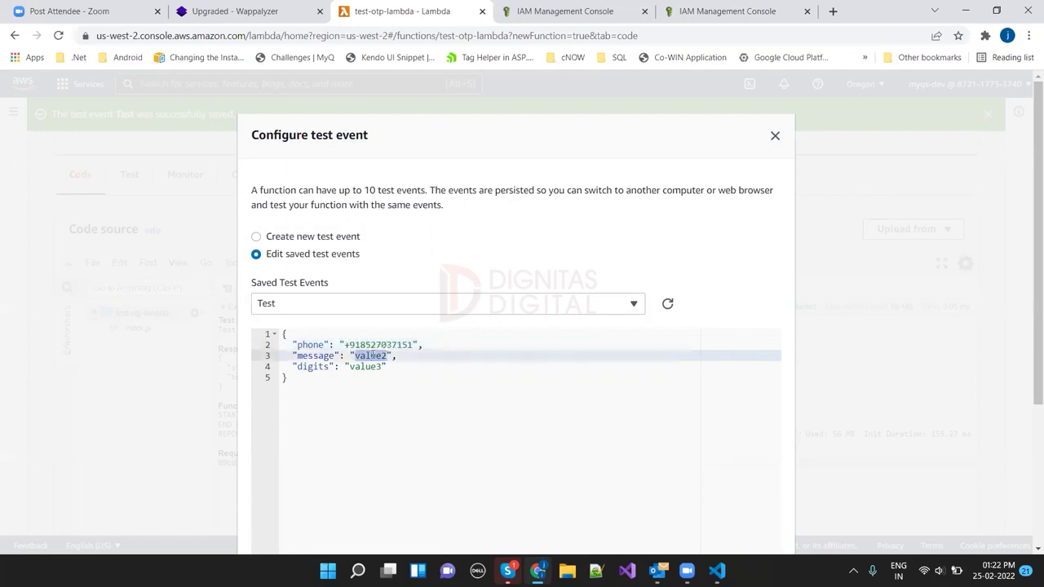
text(ssage)
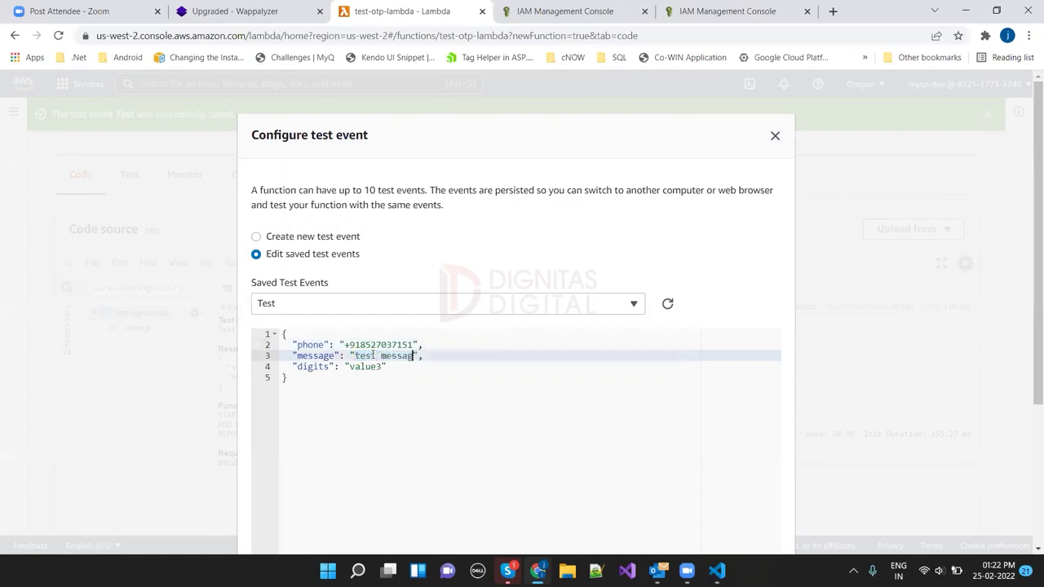
click(367, 374)
key(ctrl+a)
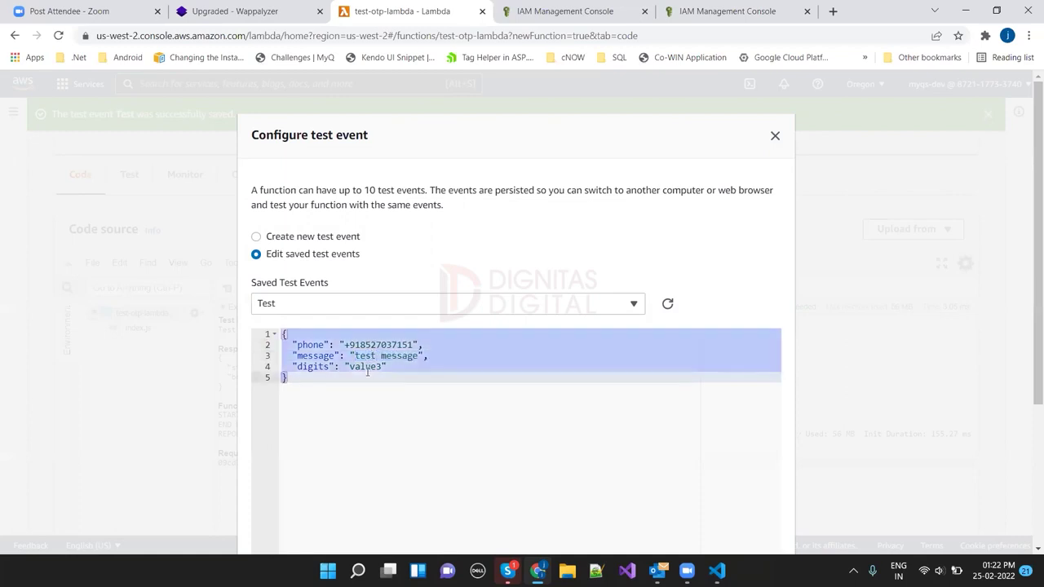
double_click(367, 367)
text(5)
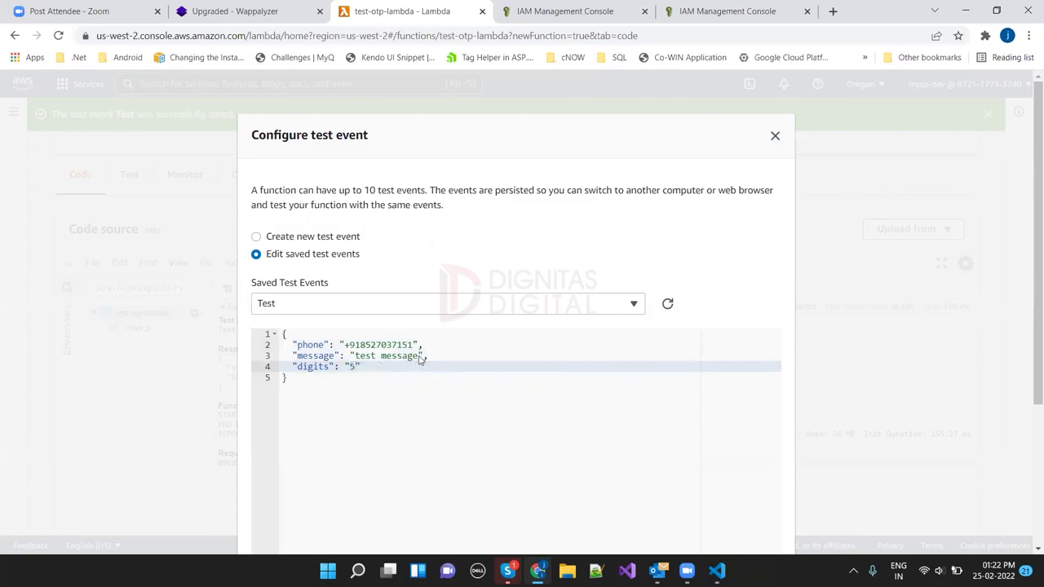
click(418, 359)
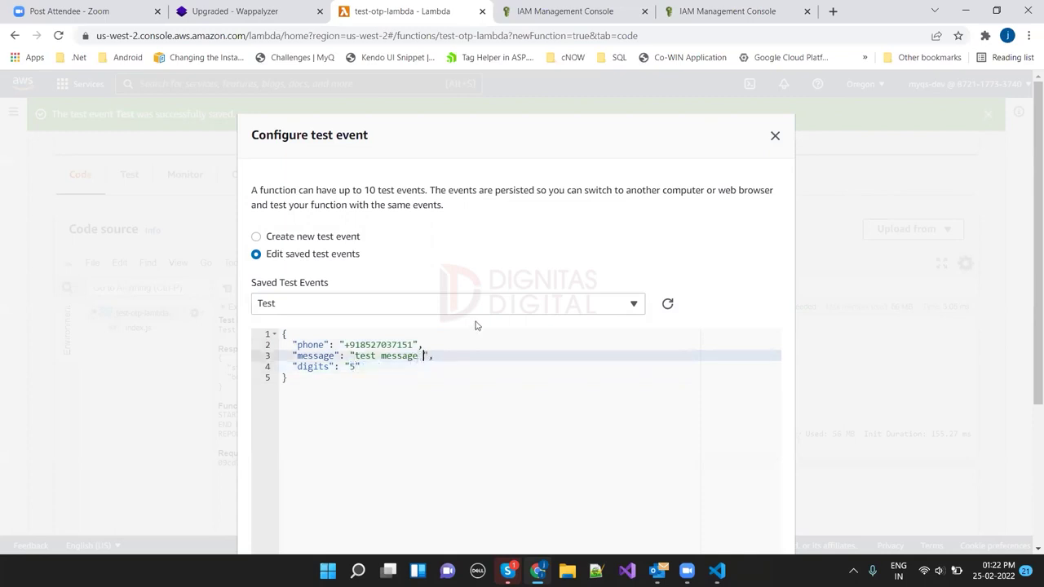
drag(1029, 245, 1029, 373)
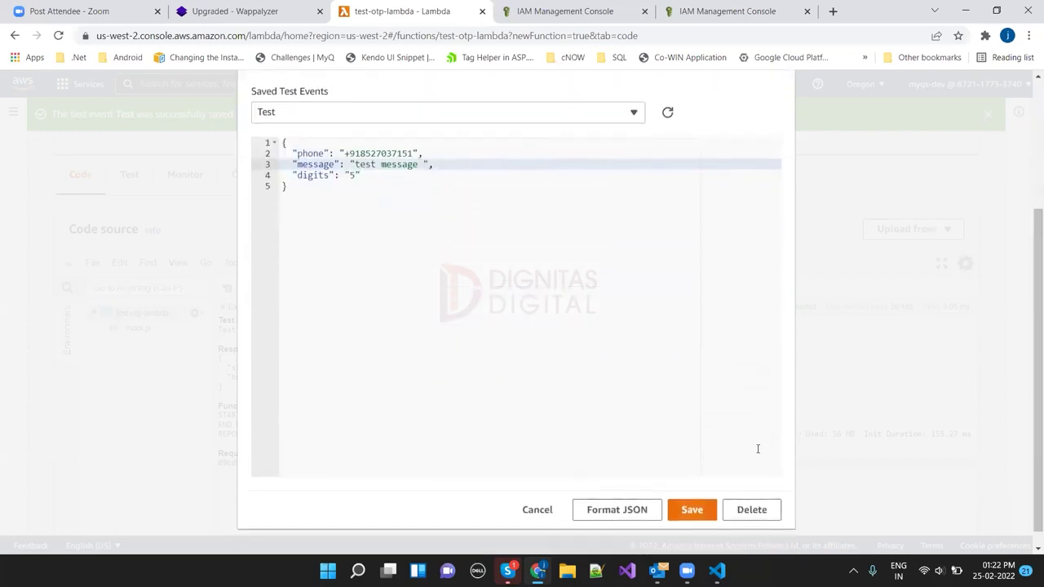
click(695, 512)
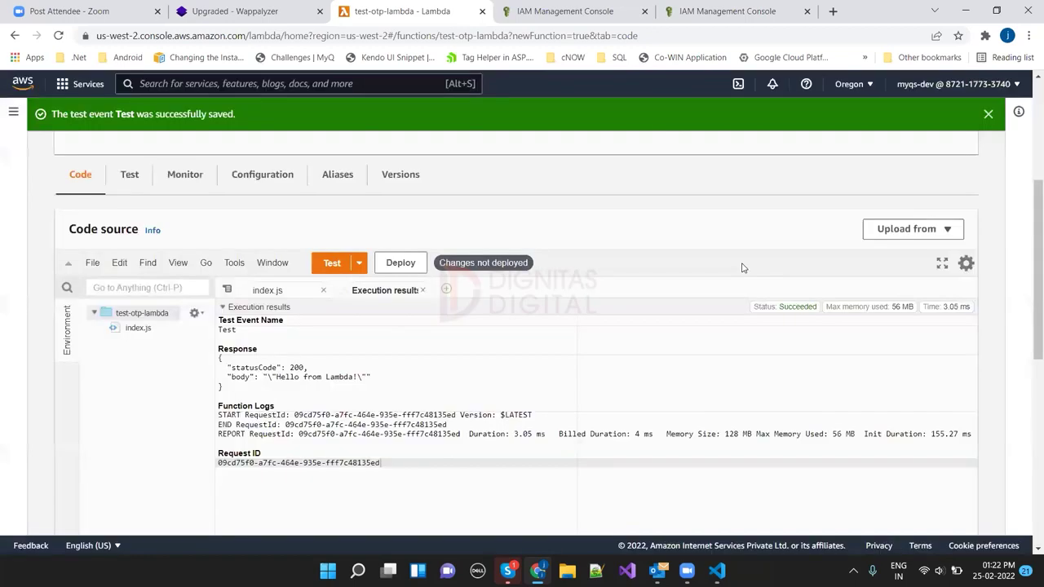
click(267, 291)
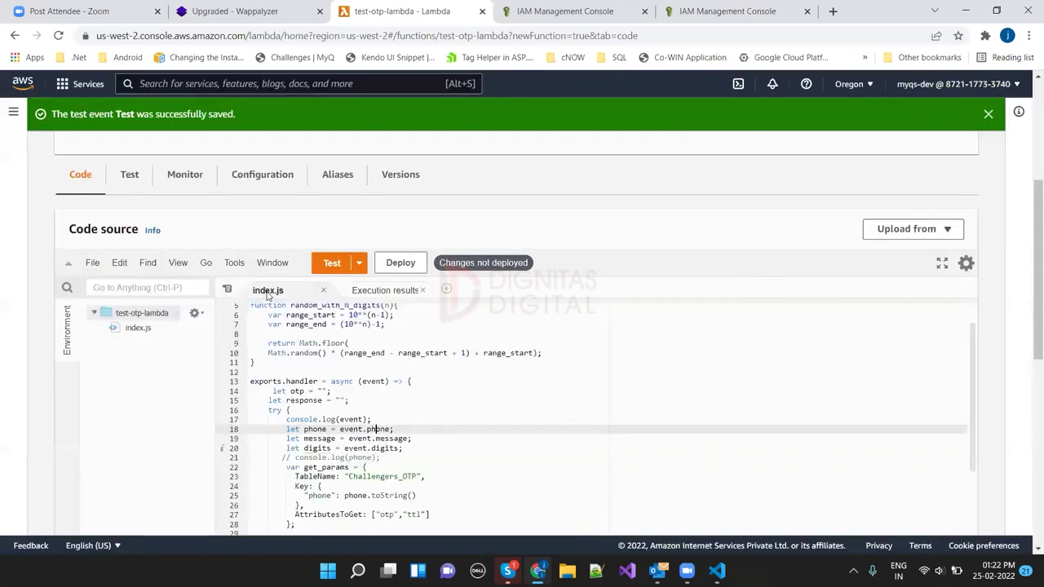
drag(1031, 319, 1032, 444)
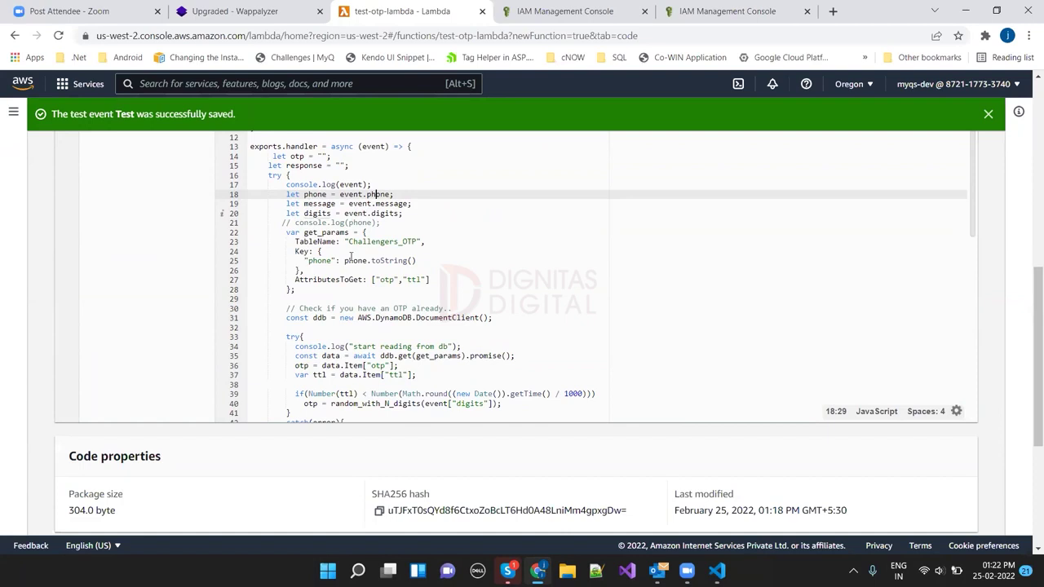
click(283, 234)
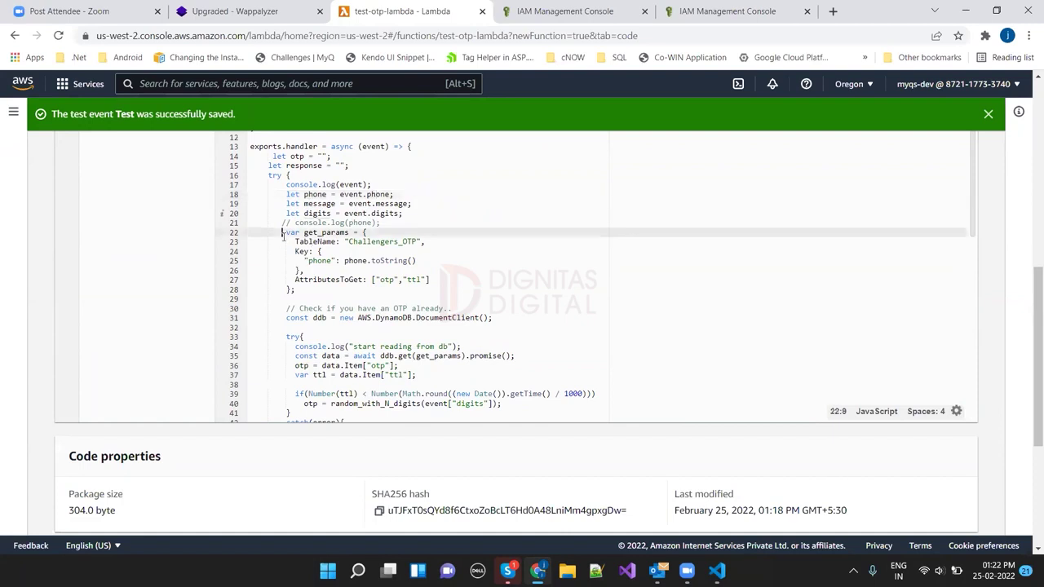
drag(310, 288, 273, 232)
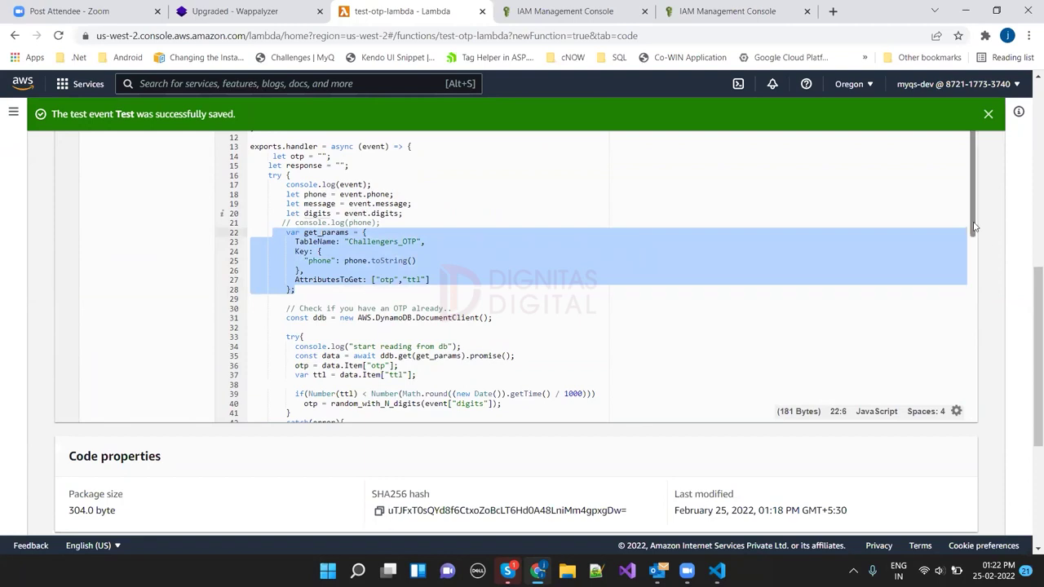
drag(973, 228, 976, 264)
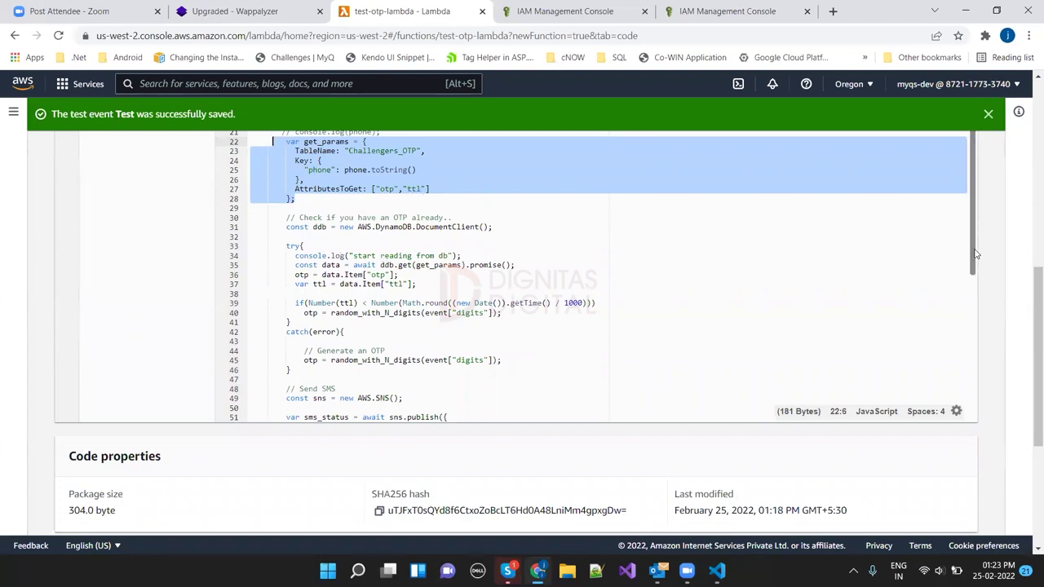
drag(974, 255, 981, 292)
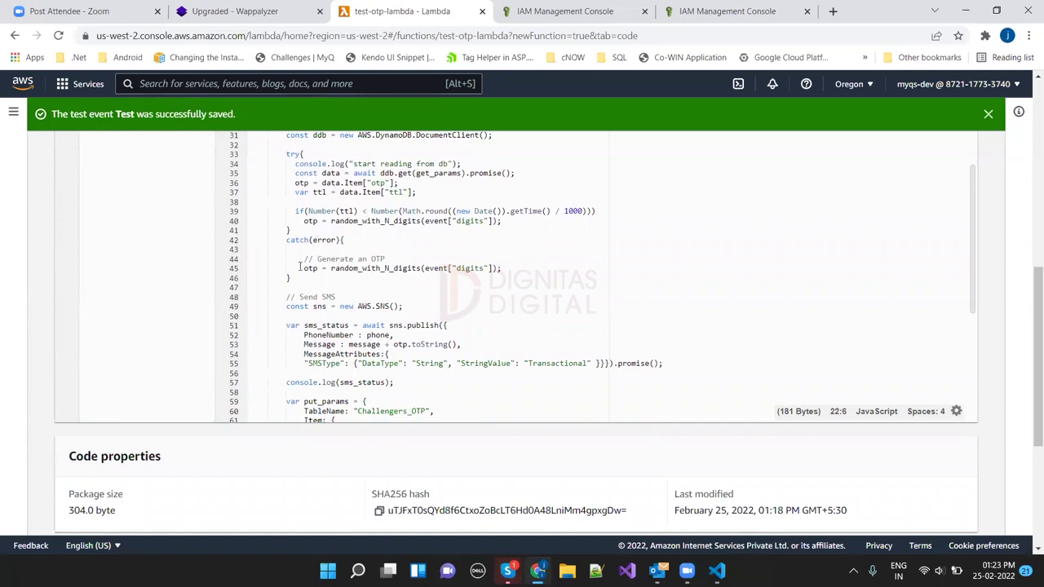
drag(299, 268, 514, 277)
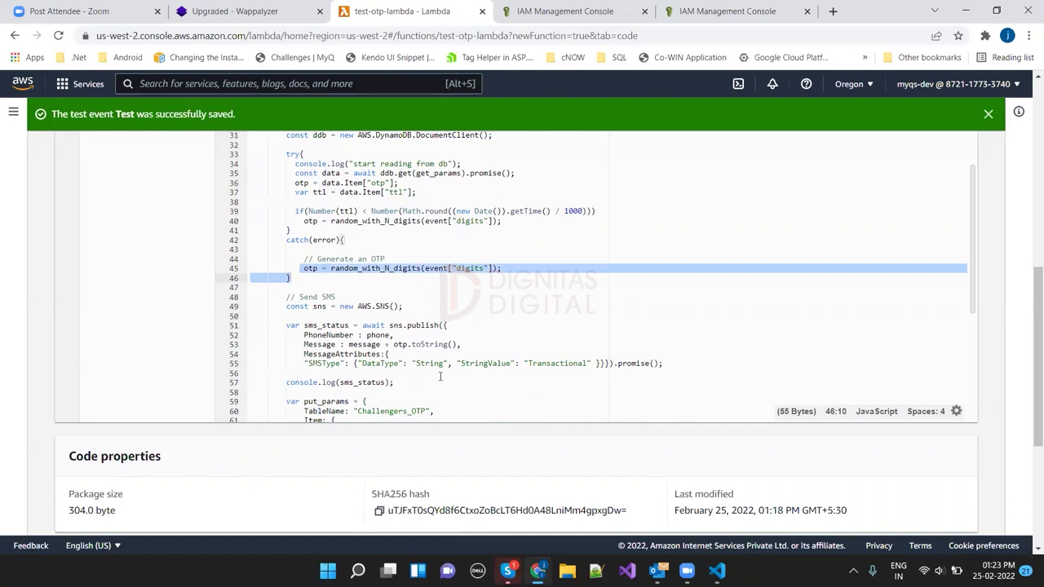
drag(674, 367, 287, 309)
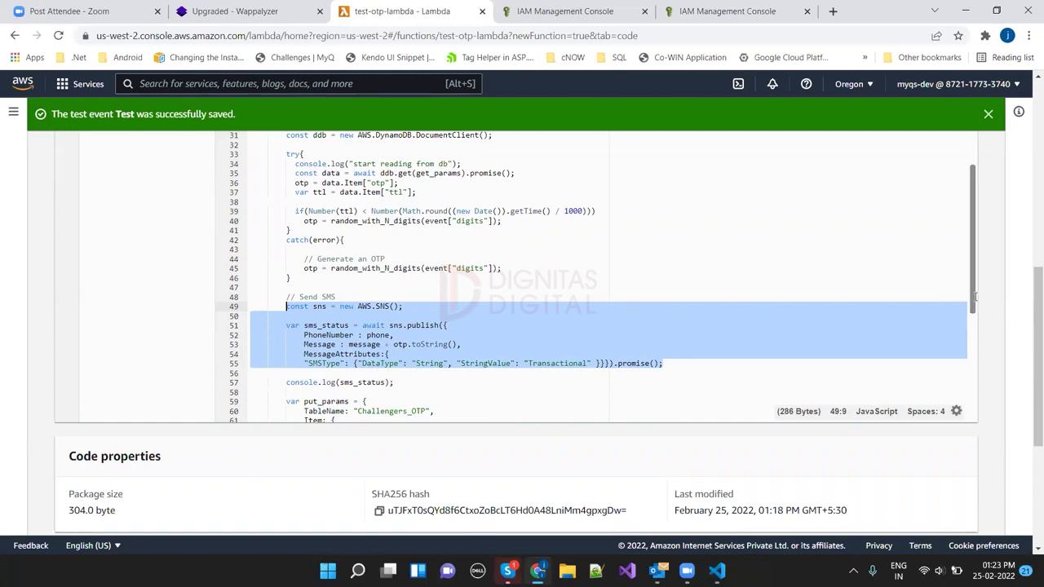
drag(973, 298, 980, 342)
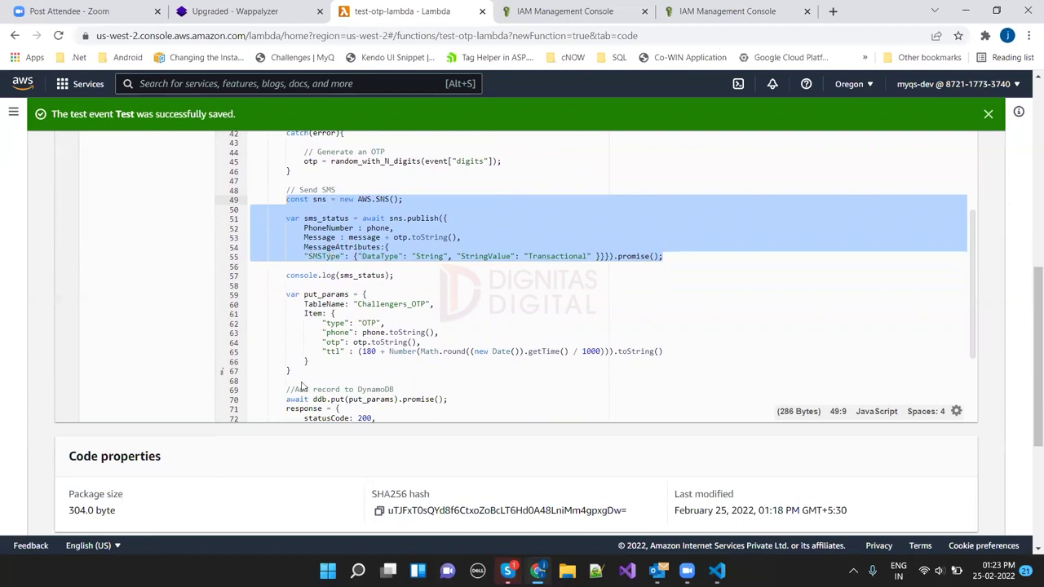
drag(291, 371, 284, 298)
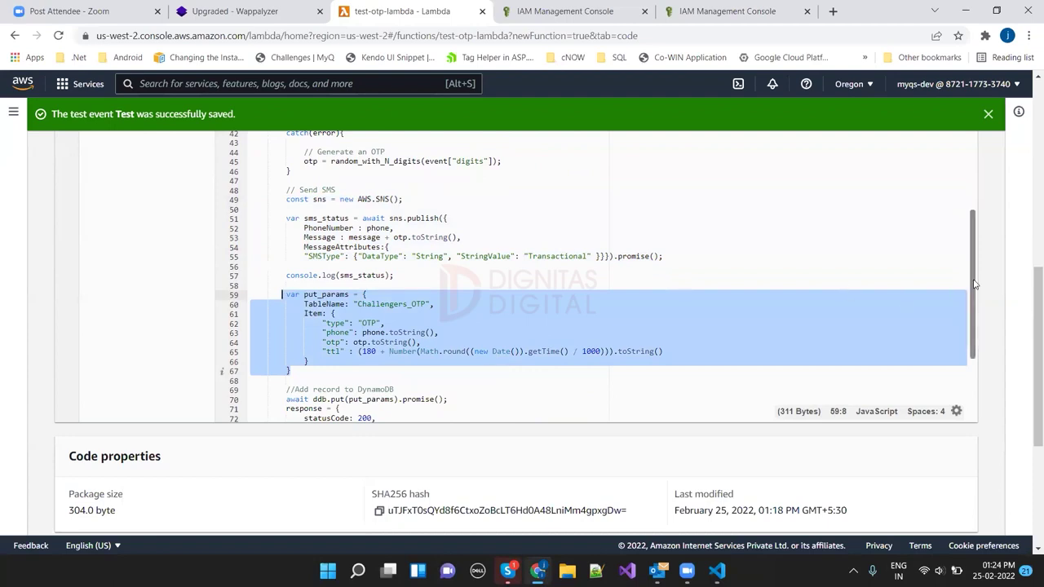
scroll(974, 284, down, 3)
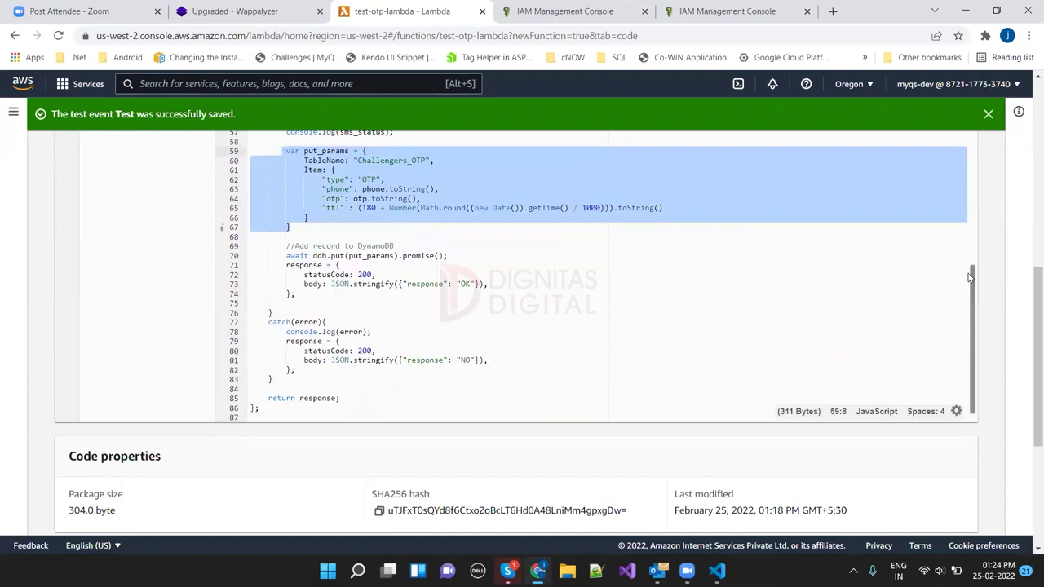
click(967, 189)
drag(967, 189, 967, 145)
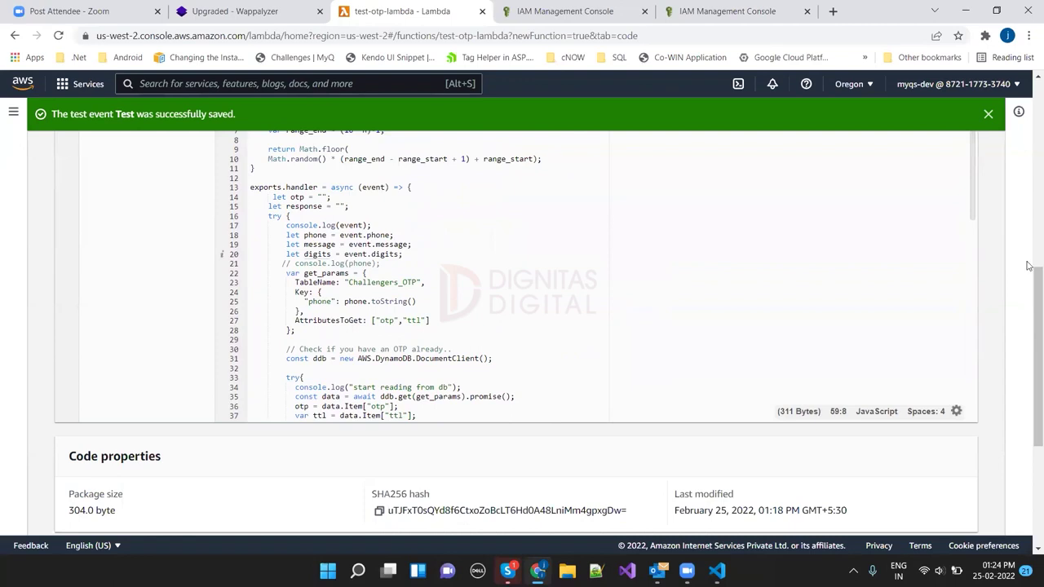
scroll(622, 265, up, 3)
scroll(621, 264, up, 1)
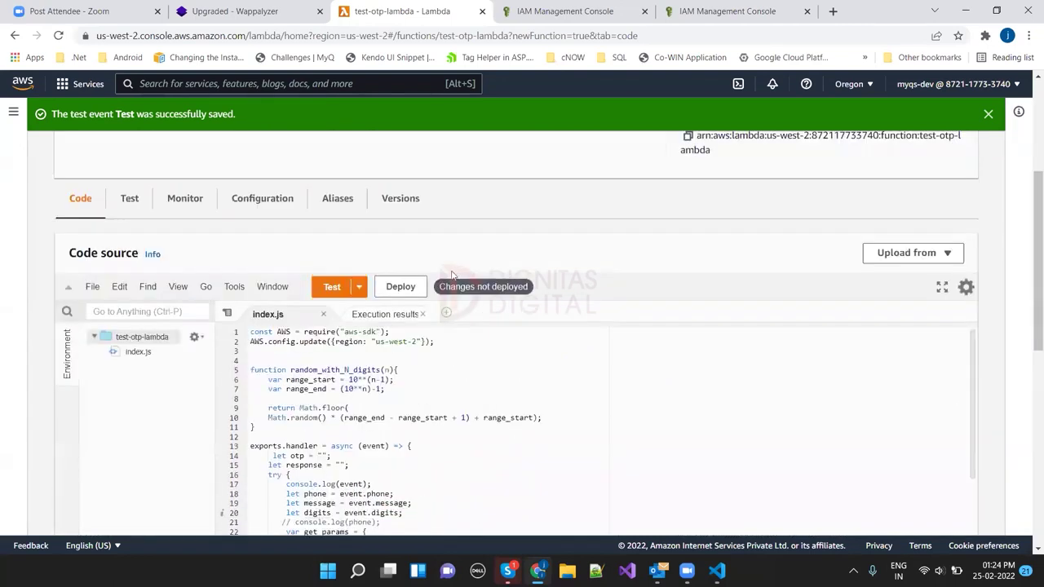
Step: Deploy the updated test-otp-lambda code and rerun Test, getting statusCode 200 with response OK
click(334, 289)
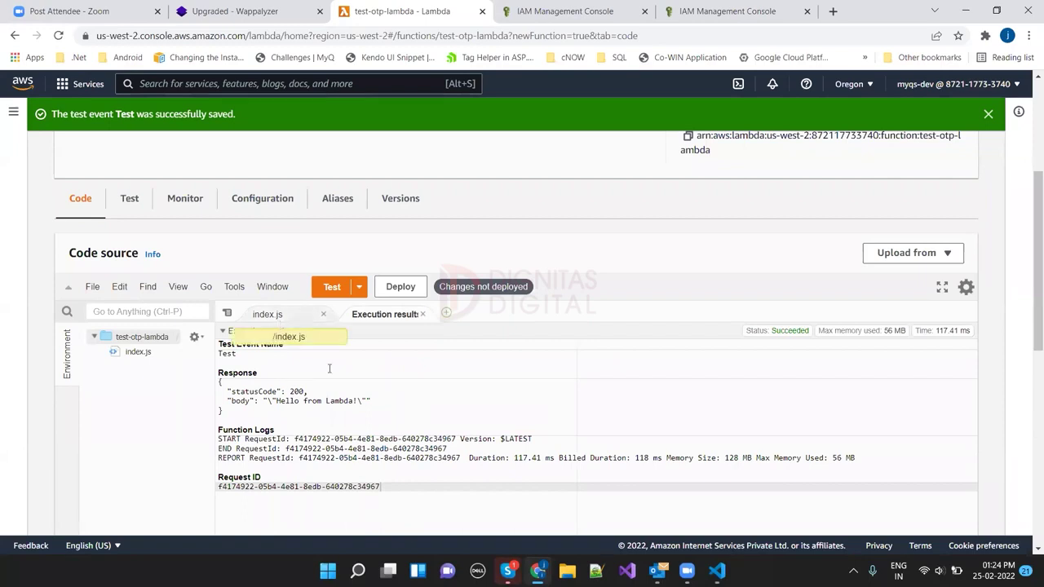
click(269, 314)
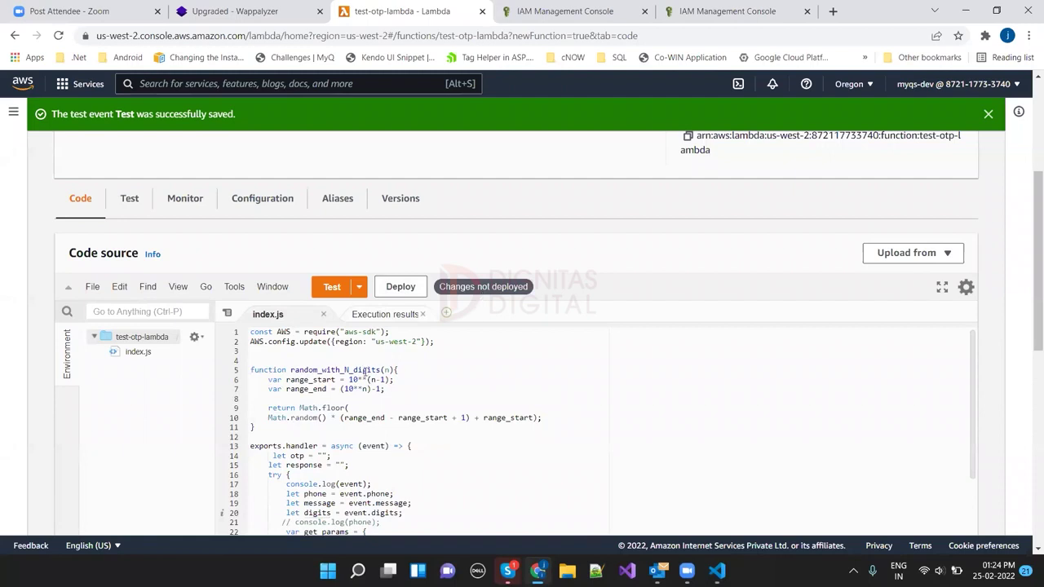
click(404, 288)
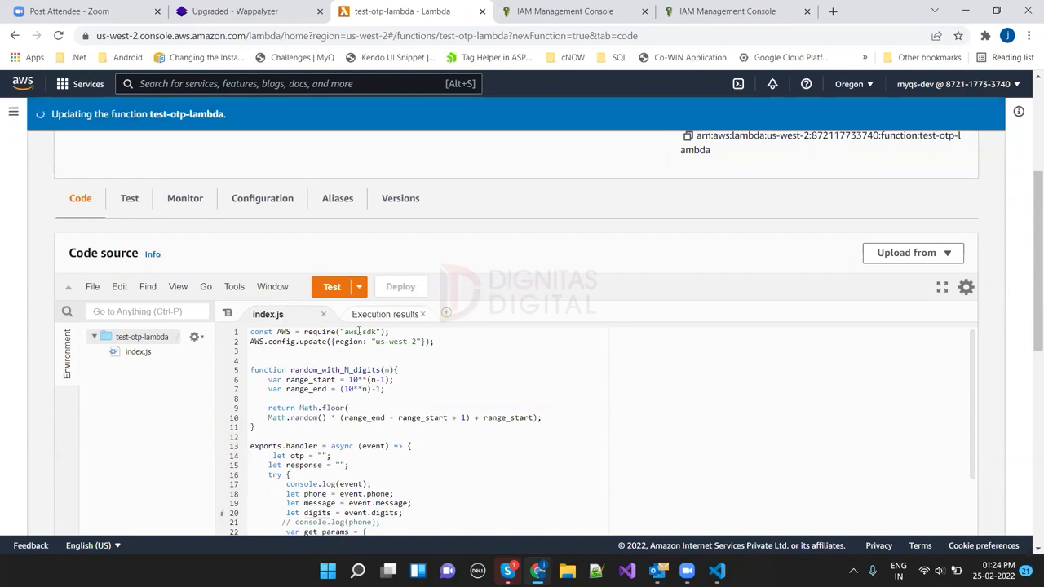
click(341, 288)
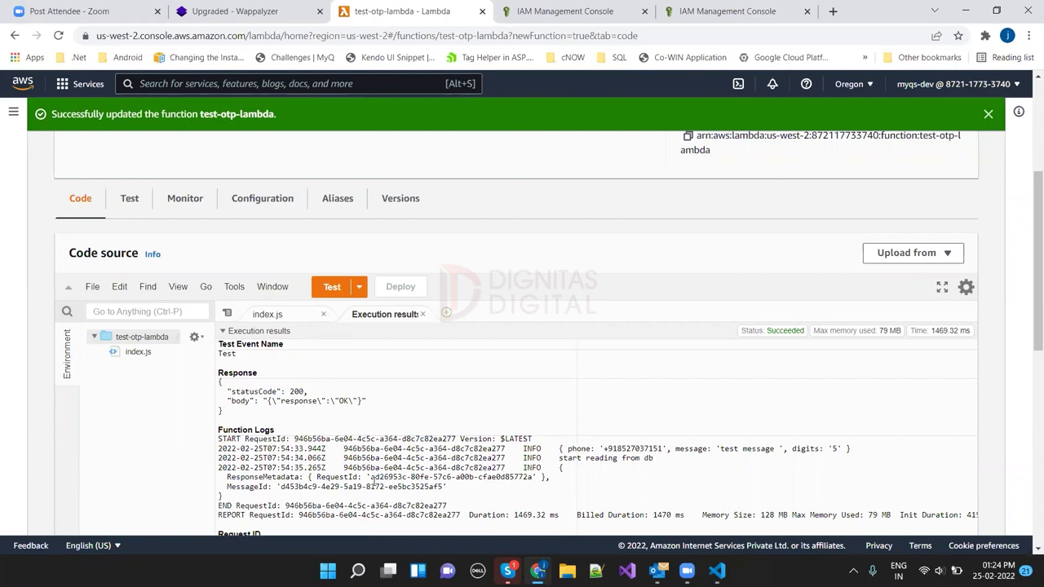
drag(1029, 306, 1032, 340)
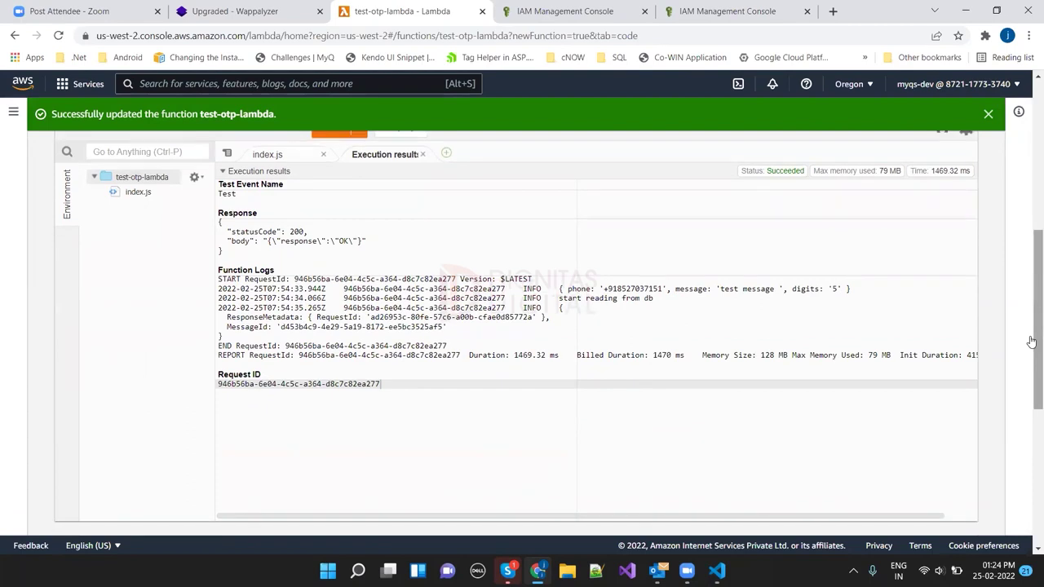
scroll(1031, 340, up, 4)
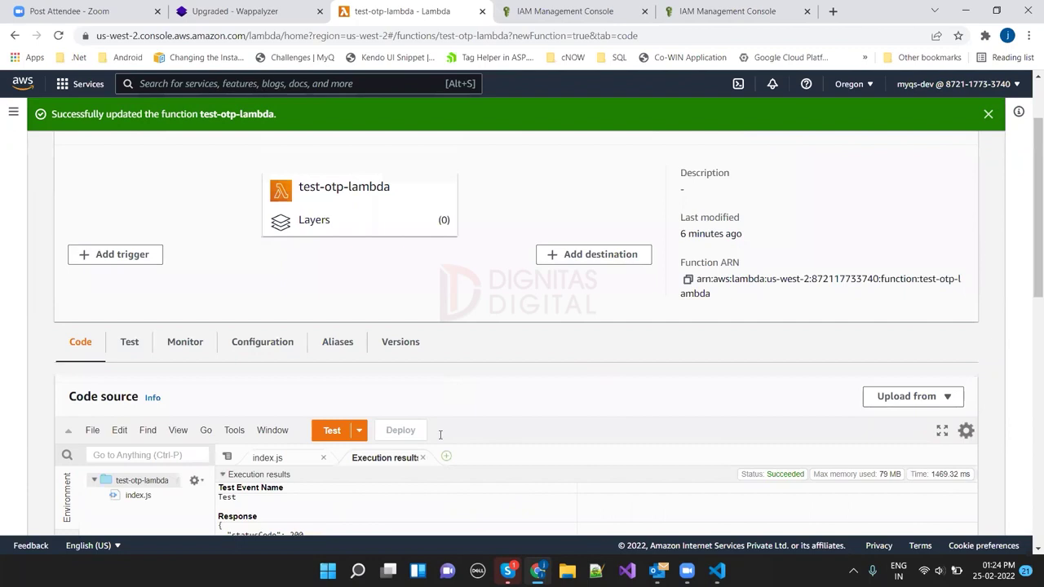
Step: Start an API Gateway trigger for test-otp-lambda that creates a new API
click(113, 256)
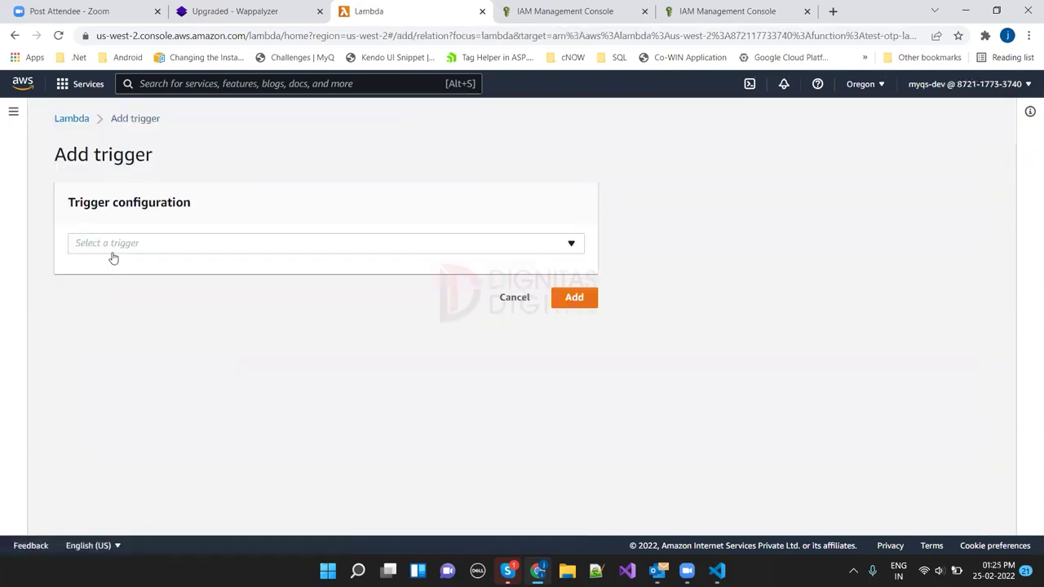
click(110, 243)
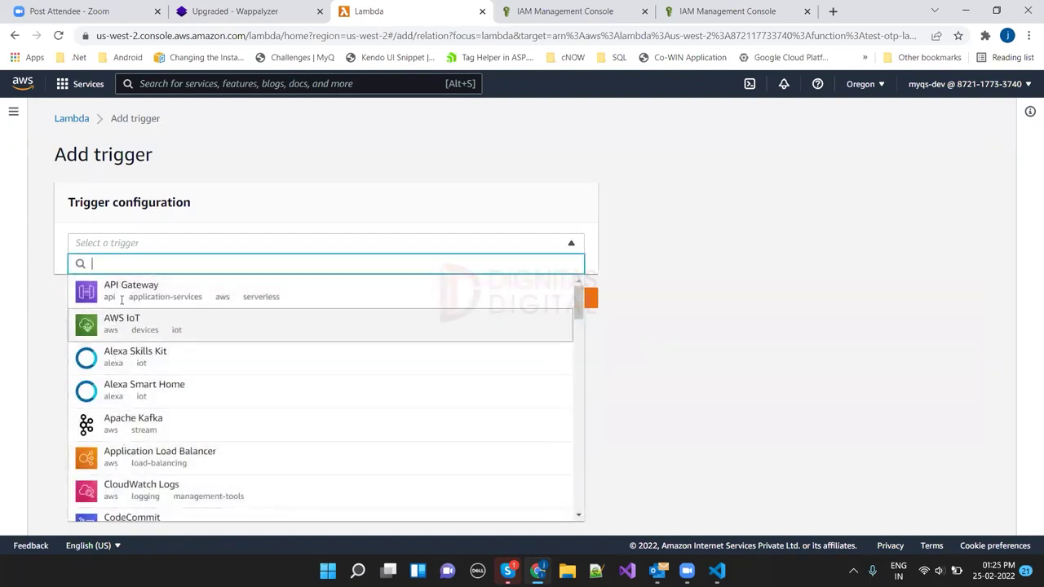
click(122, 294)
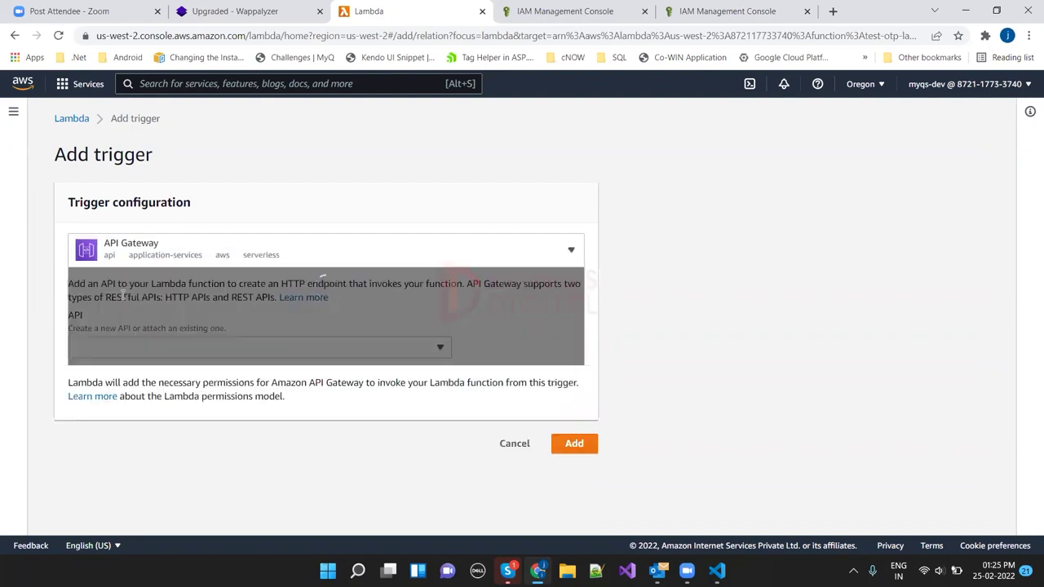
click(442, 349)
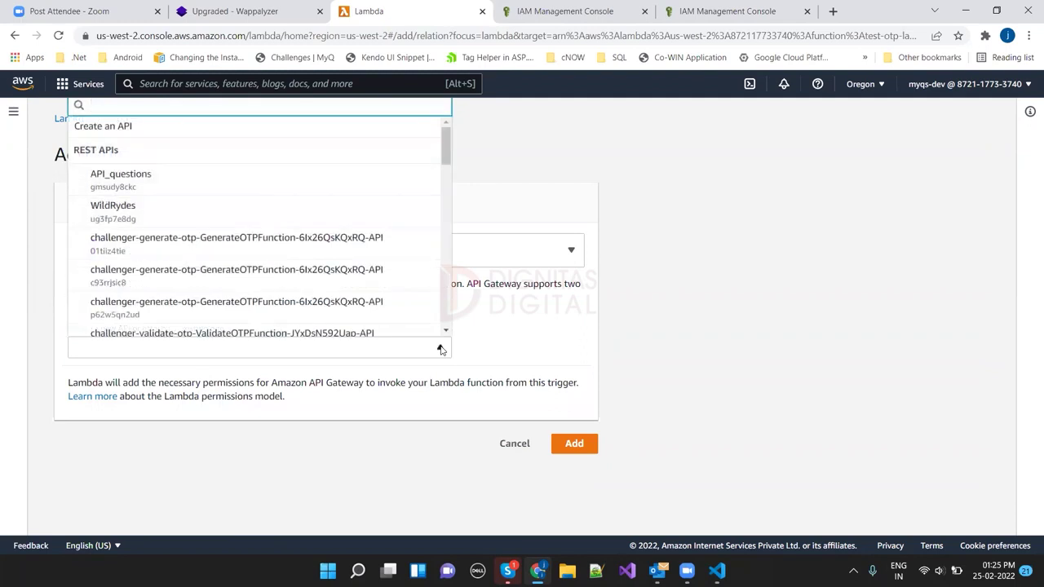
click(106, 127)
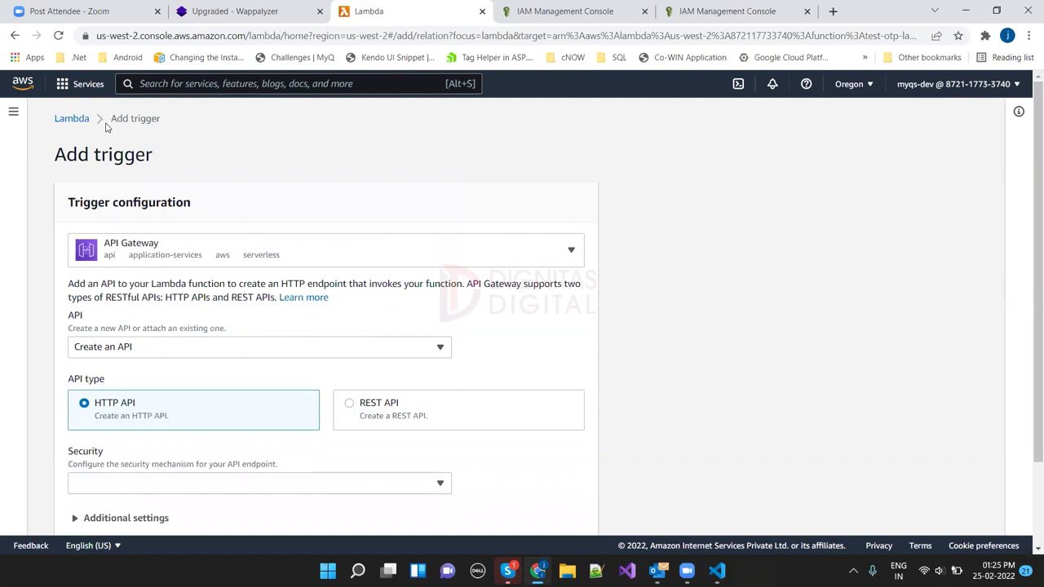
Step: Make the new API an open REST API, test-otp-lambda-API, and add the trigger
click(351, 404)
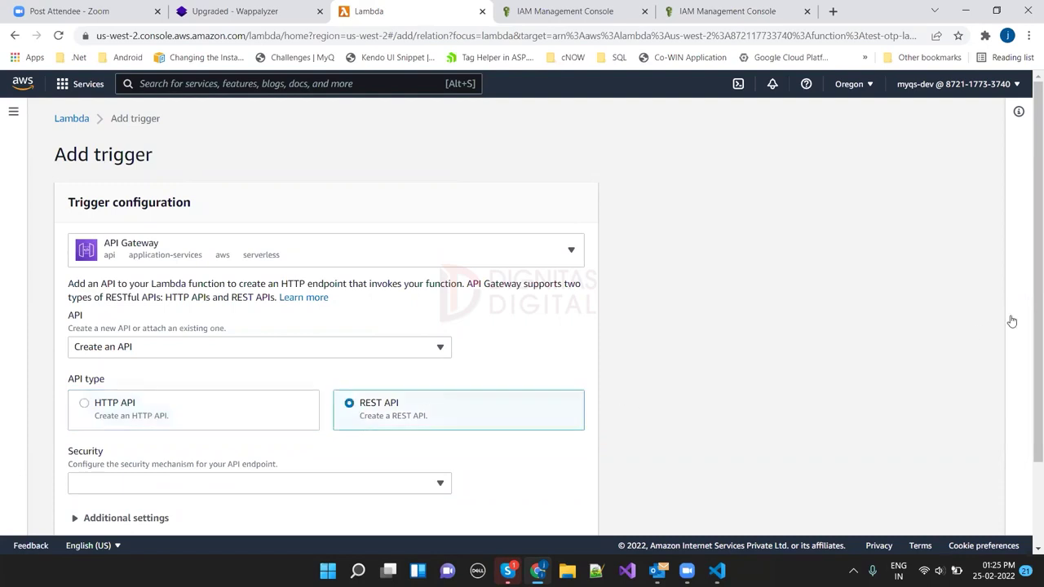
drag(1030, 296, 1035, 389)
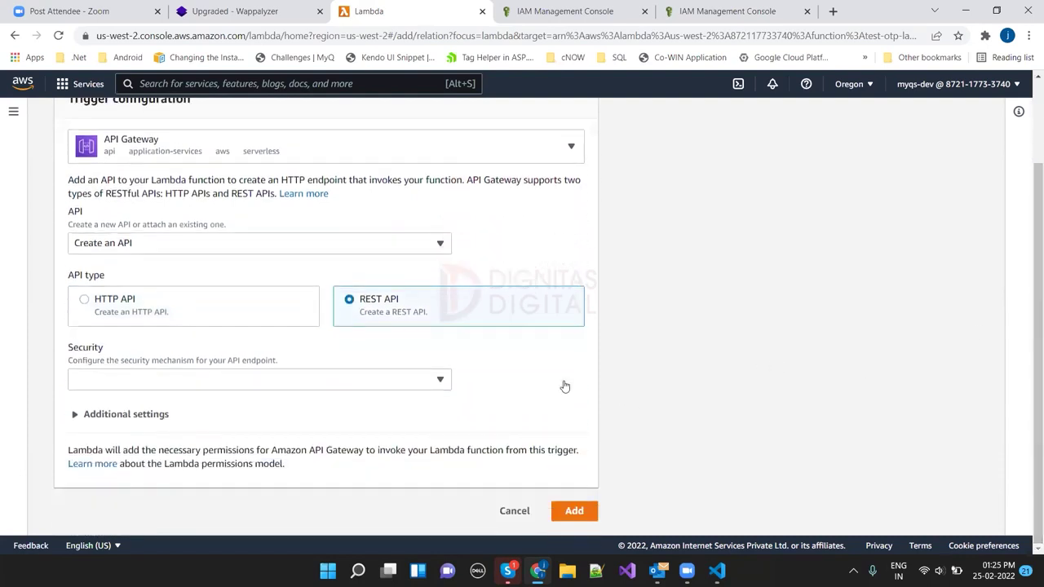
click(439, 384)
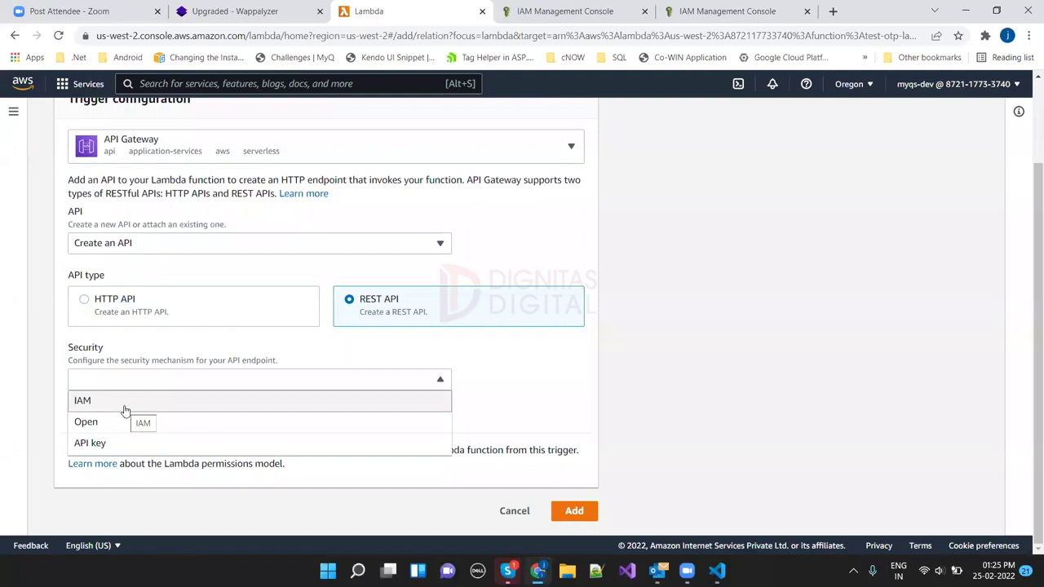
click(125, 422)
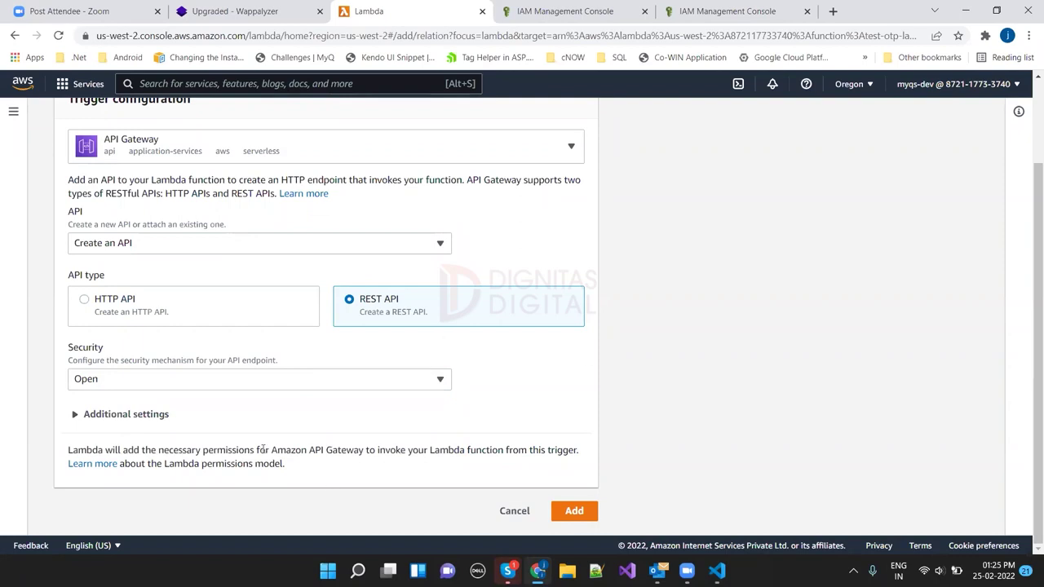
click(75, 425)
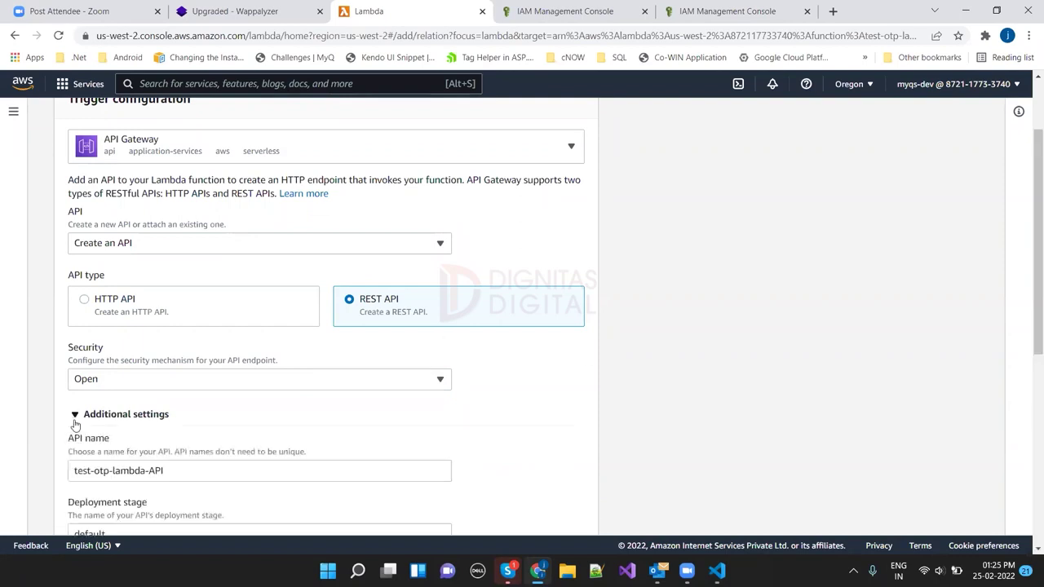
click(71, 421)
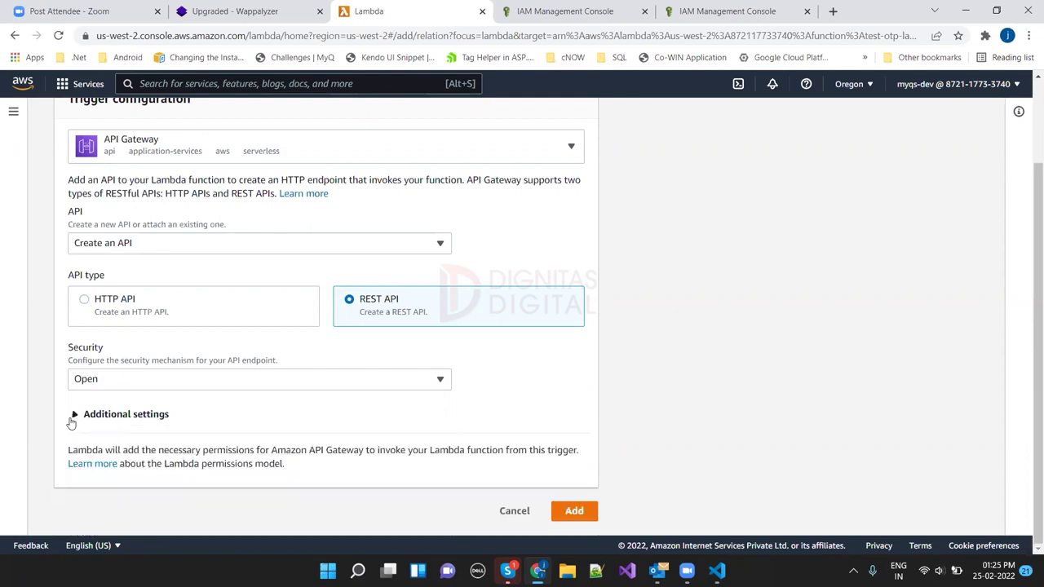
click(573, 511)
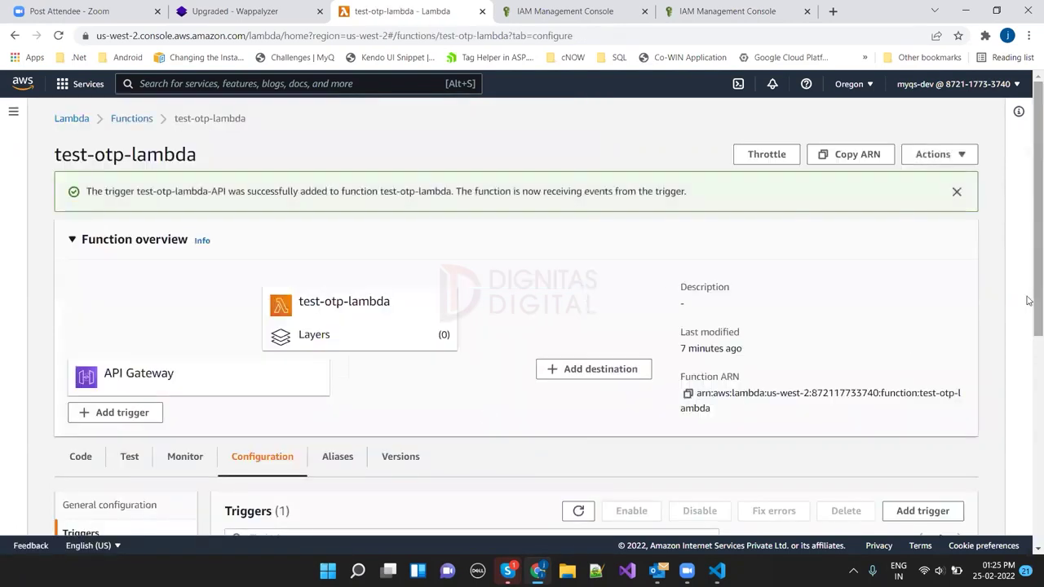
Step: Open test-otp-lambda-API from the function's triggers in API Gateway
scroll(1028, 323, down, 2)
scroll(1028, 323, down, 3)
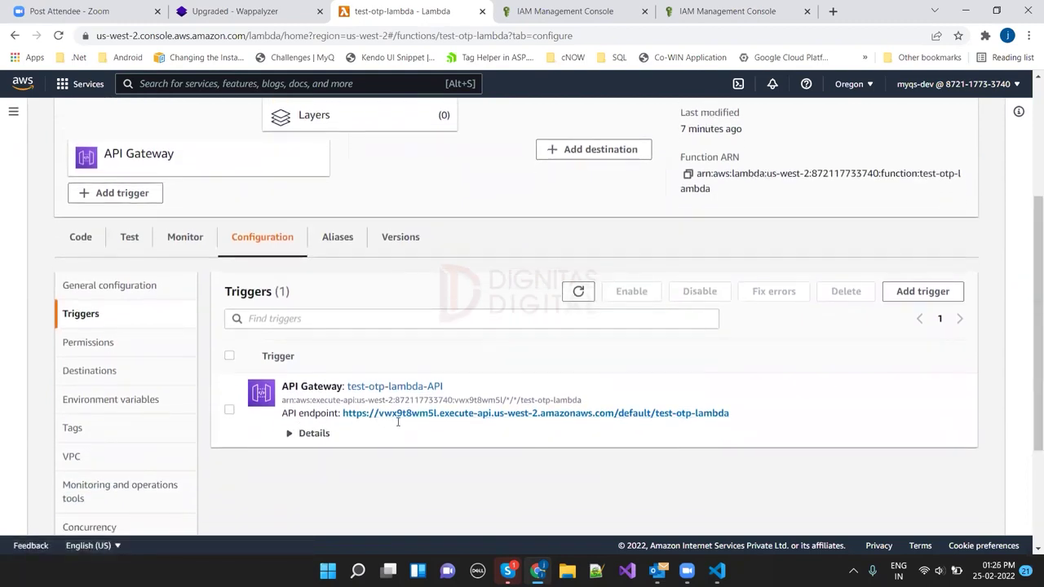
click(396, 388)
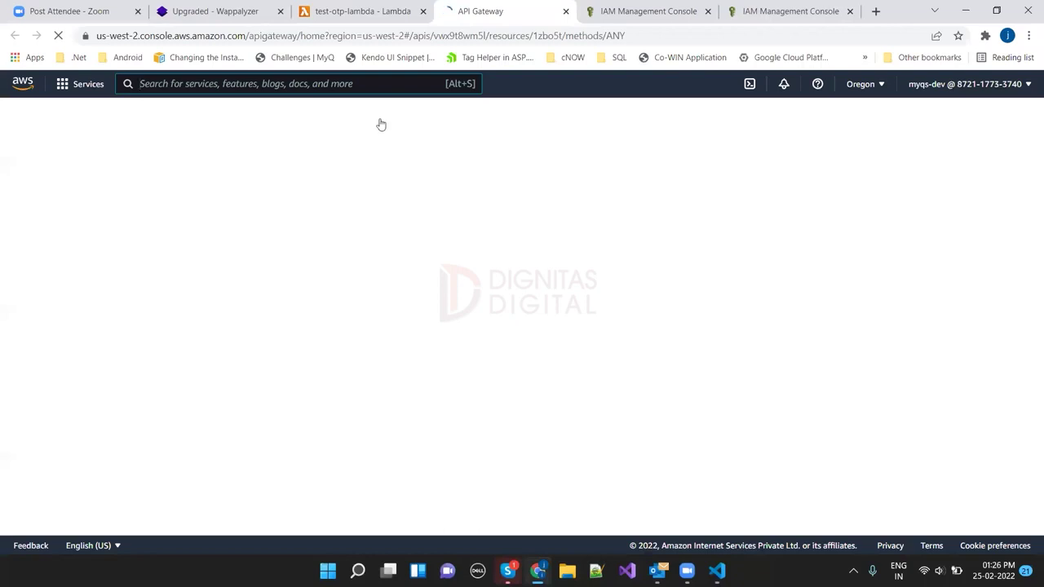
click(358, 11)
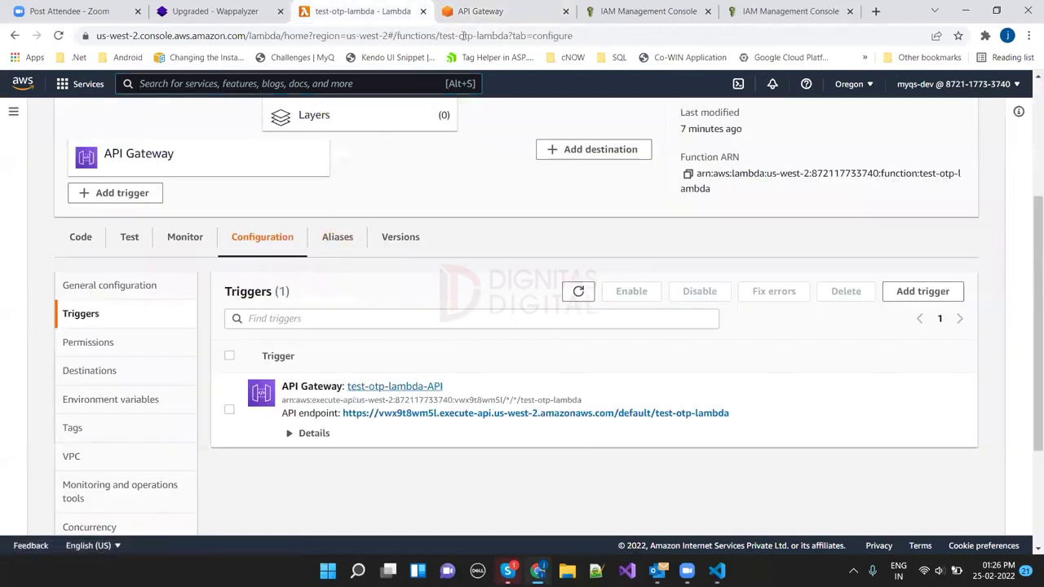
click(481, 11)
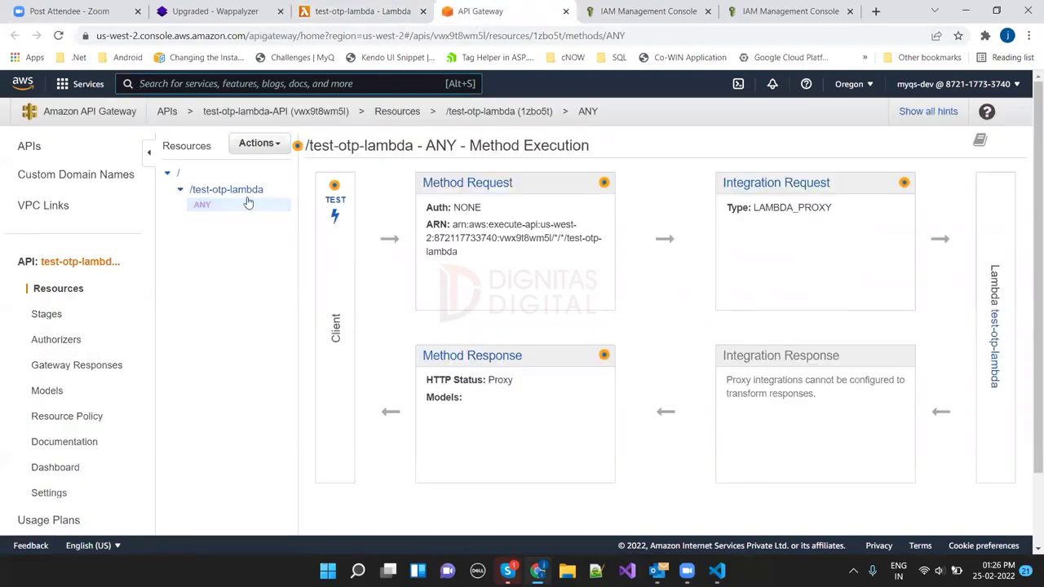
Step: Create a POST method on the /test-otp-lambda resource
click(265, 150)
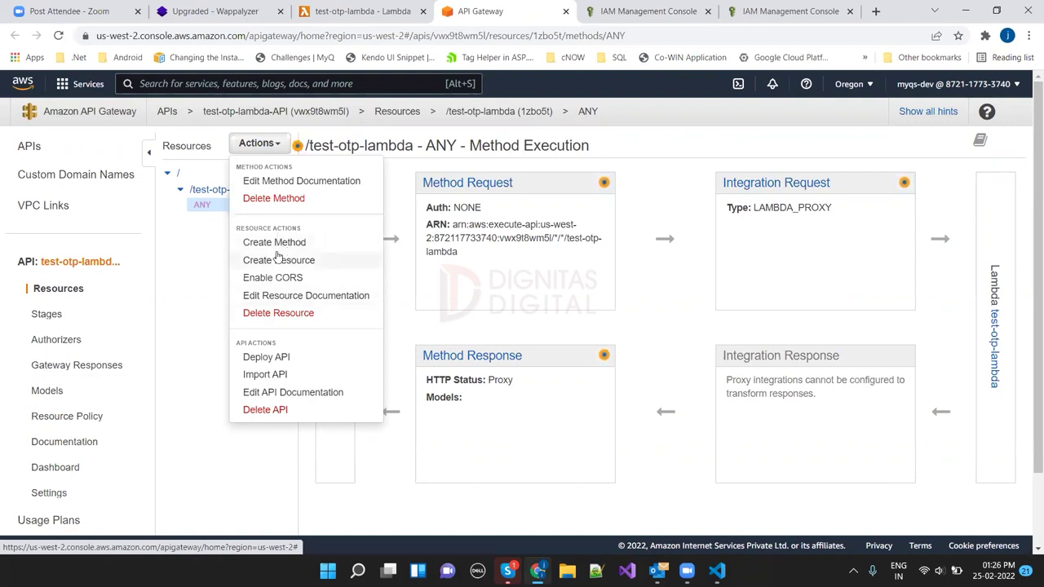
click(275, 242)
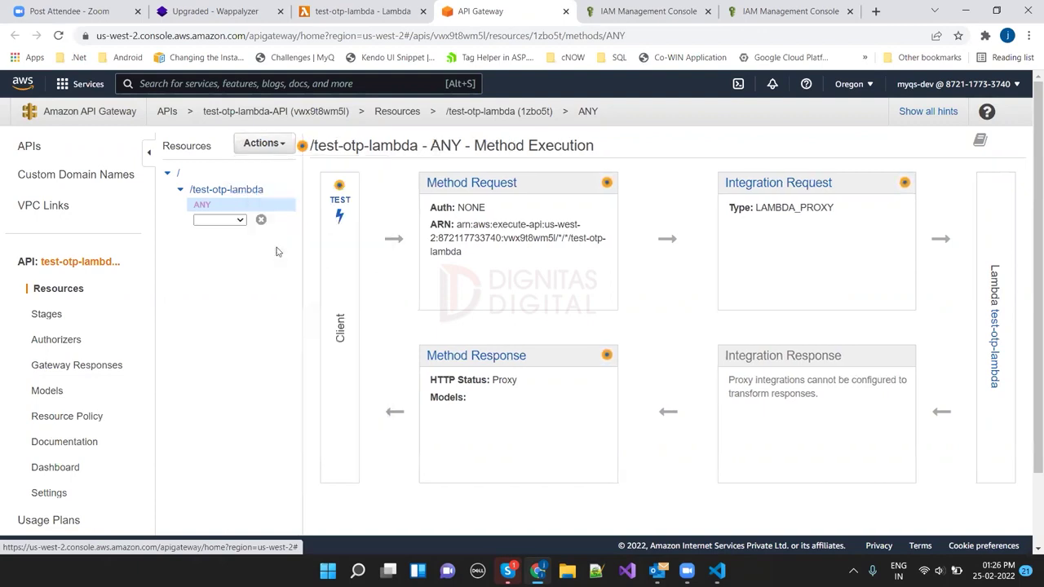
click(241, 220)
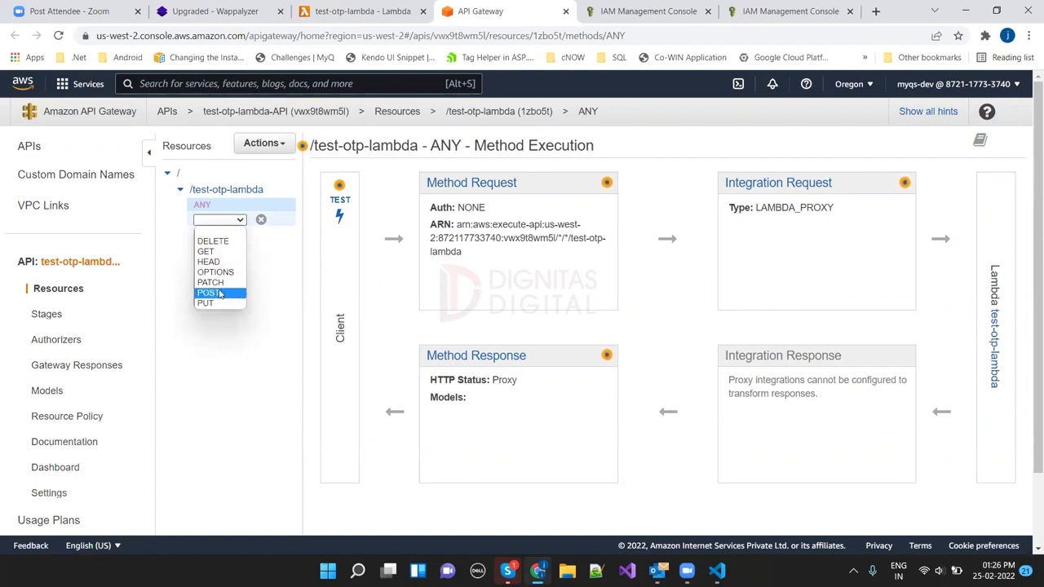
click(219, 292)
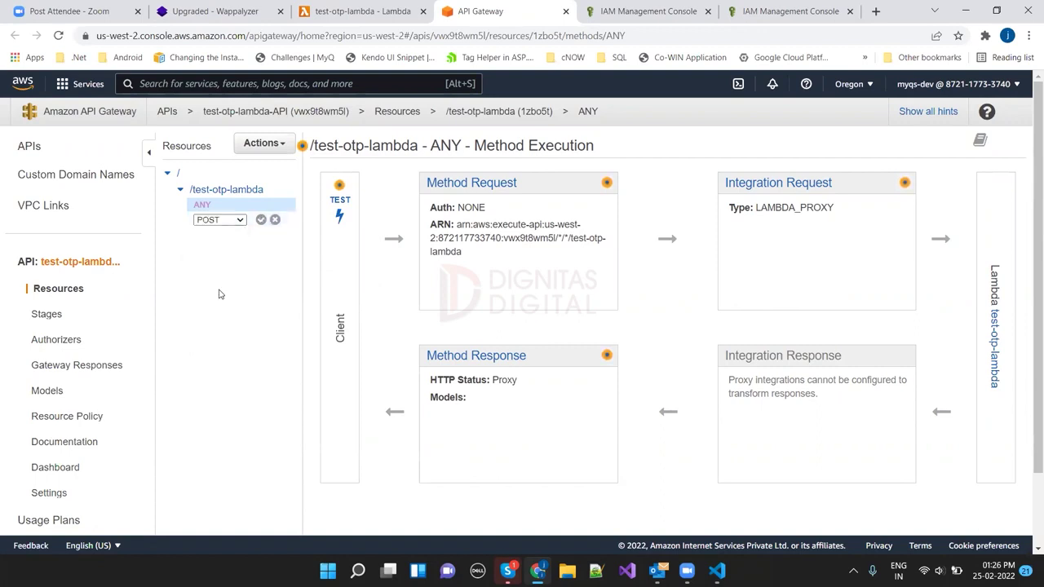
click(261, 220)
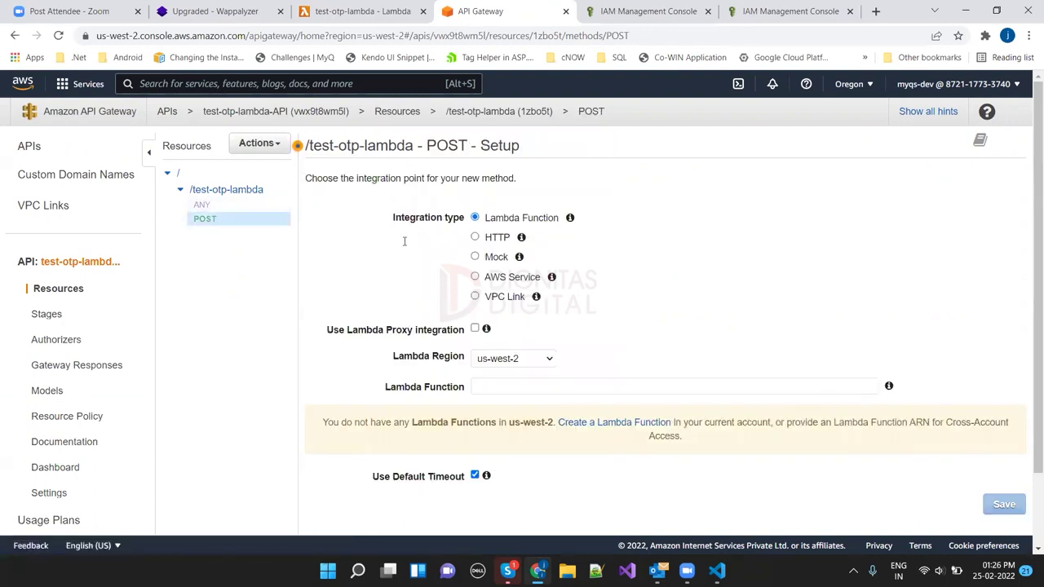
Step: Integrate POST with the test-otp-lambda function, save, and grant API Gateway invoke permission
click(486, 390)
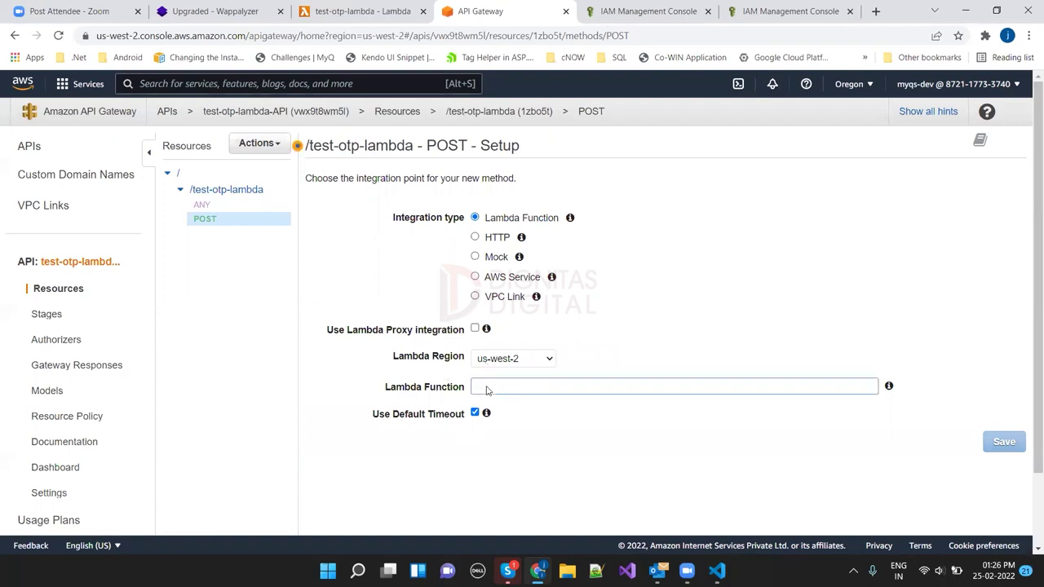
text(test)
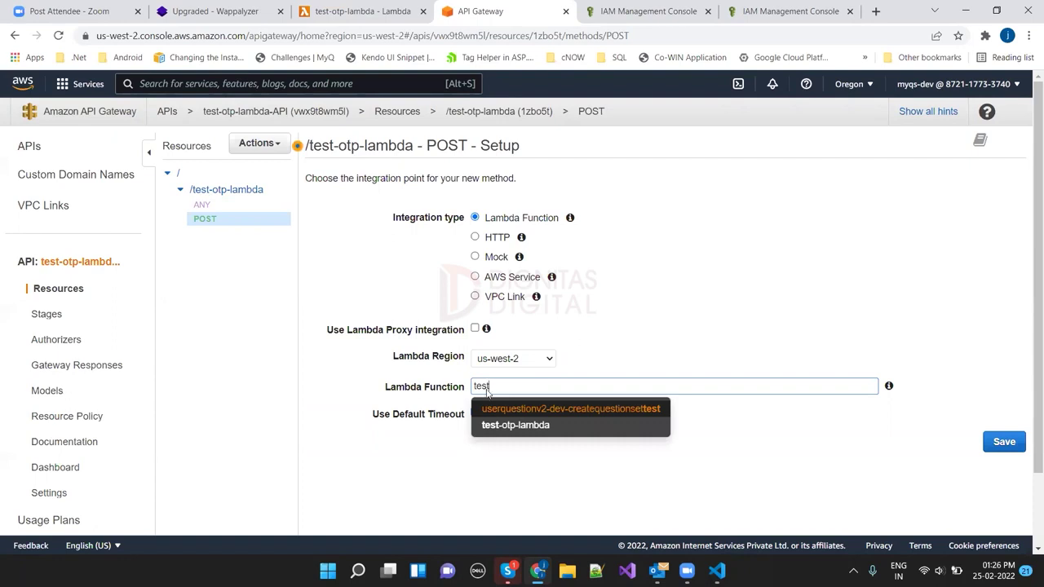
click(509, 425)
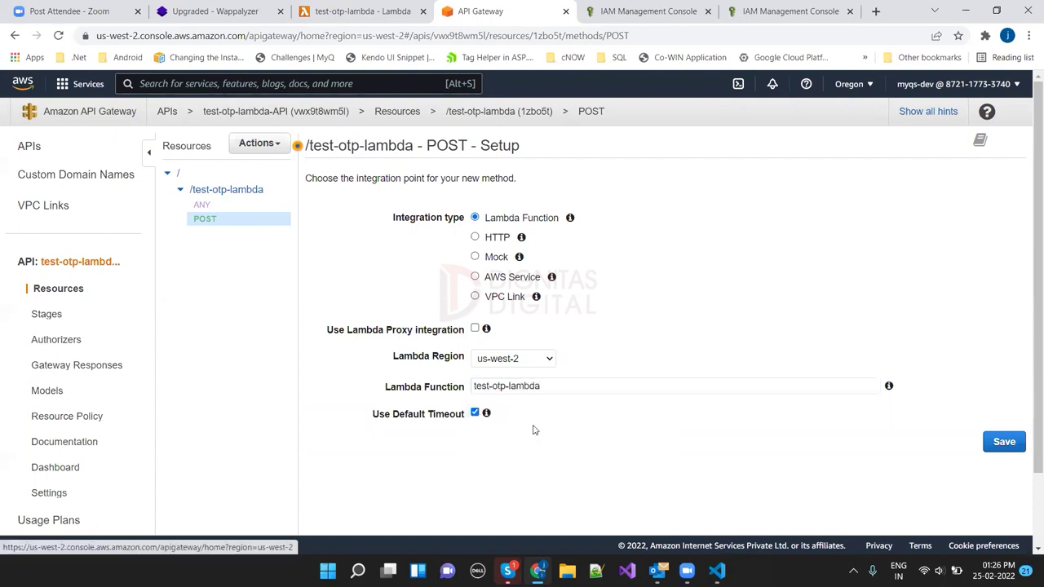
click(1005, 443)
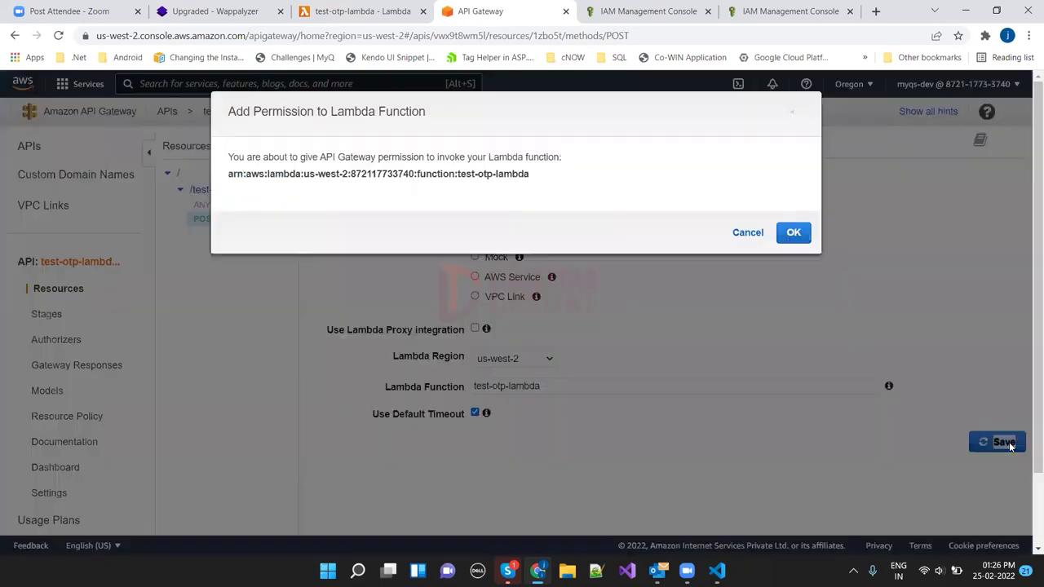
click(793, 234)
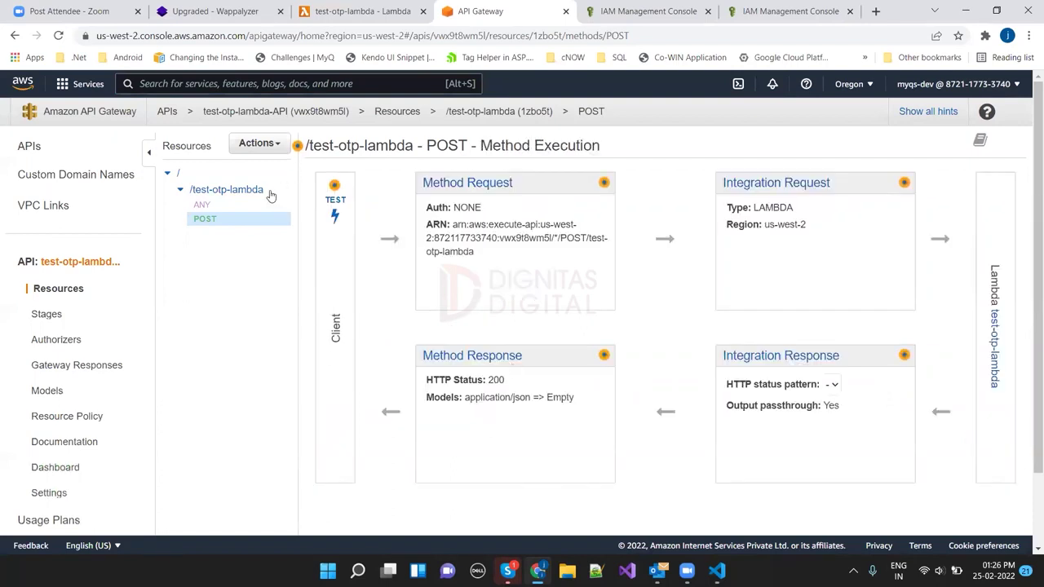
click(275, 145)
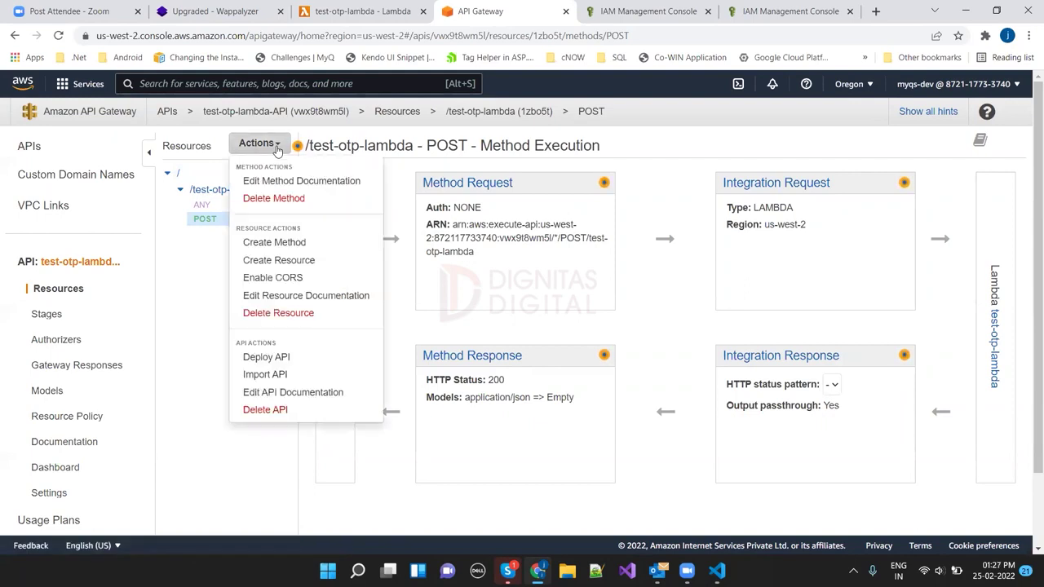
Step: Deploy the API to the default stage with deployment description 'test'
click(267, 358)
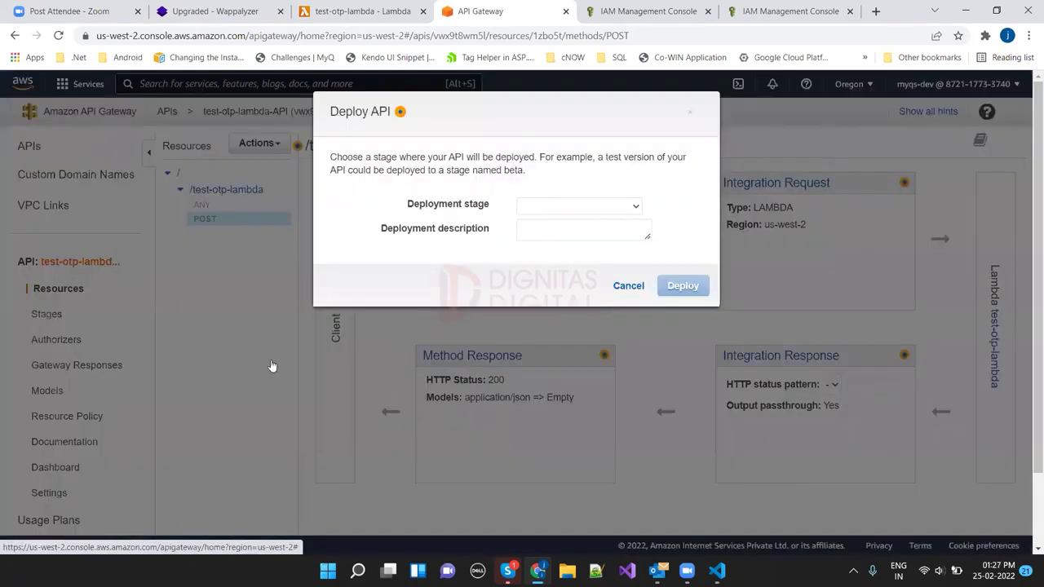
click(636, 210)
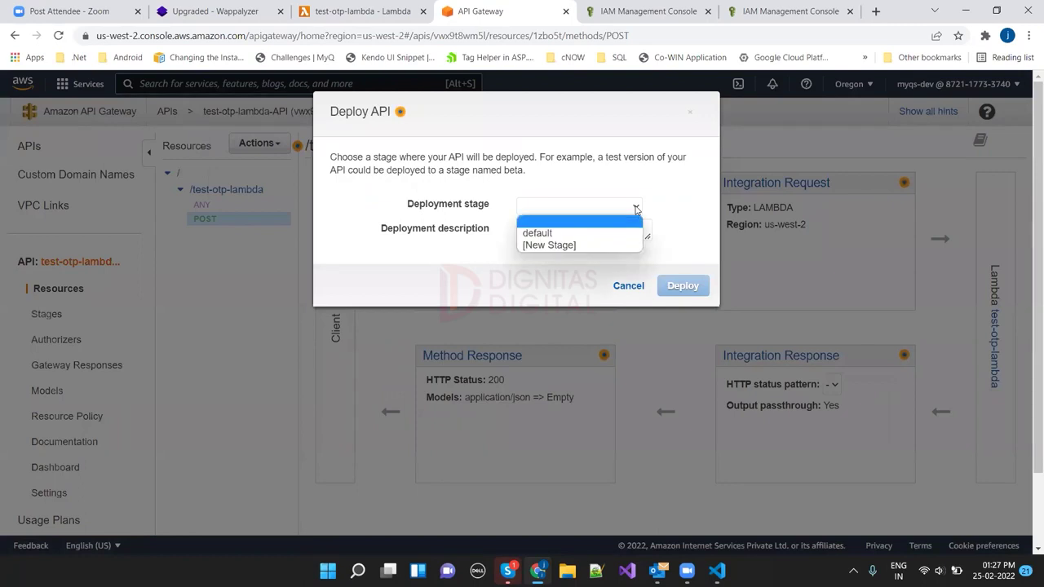
click(552, 234)
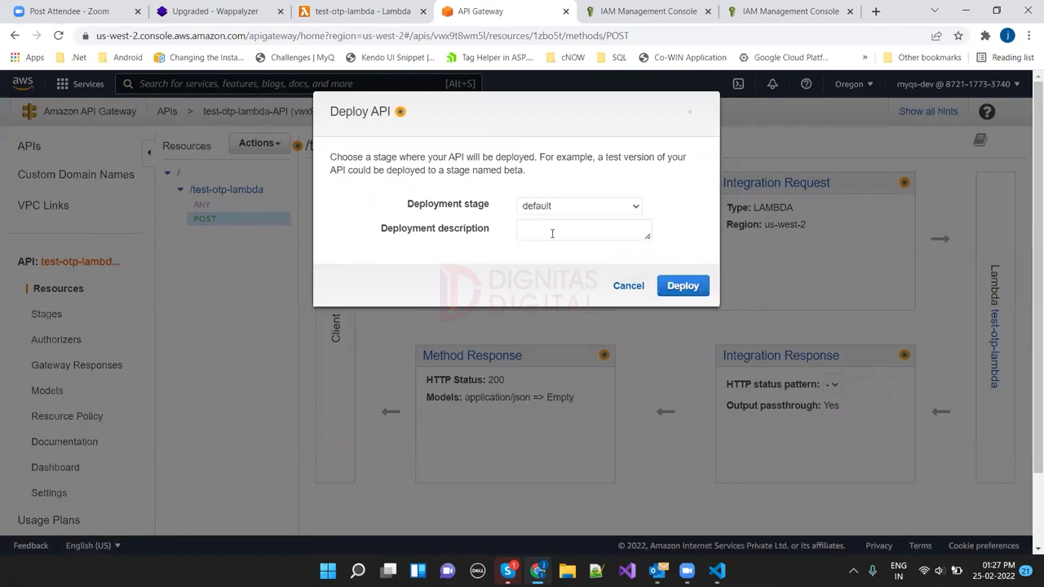
click(552, 234)
text(test)
click(676, 285)
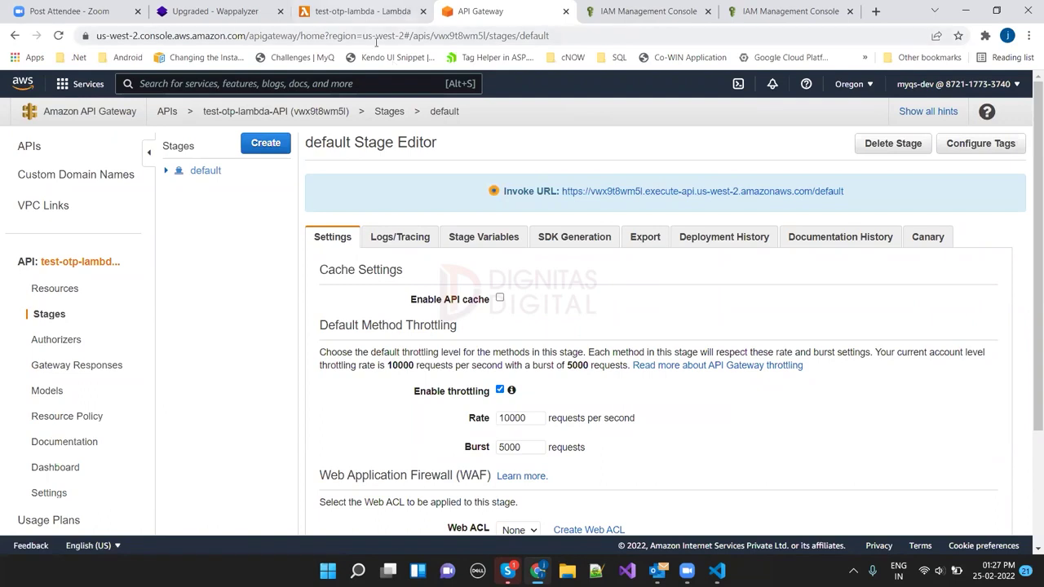
Step: Select the API endpoint URL under the function's Triggers, then launch Postman from Windows search
click(363, 11)
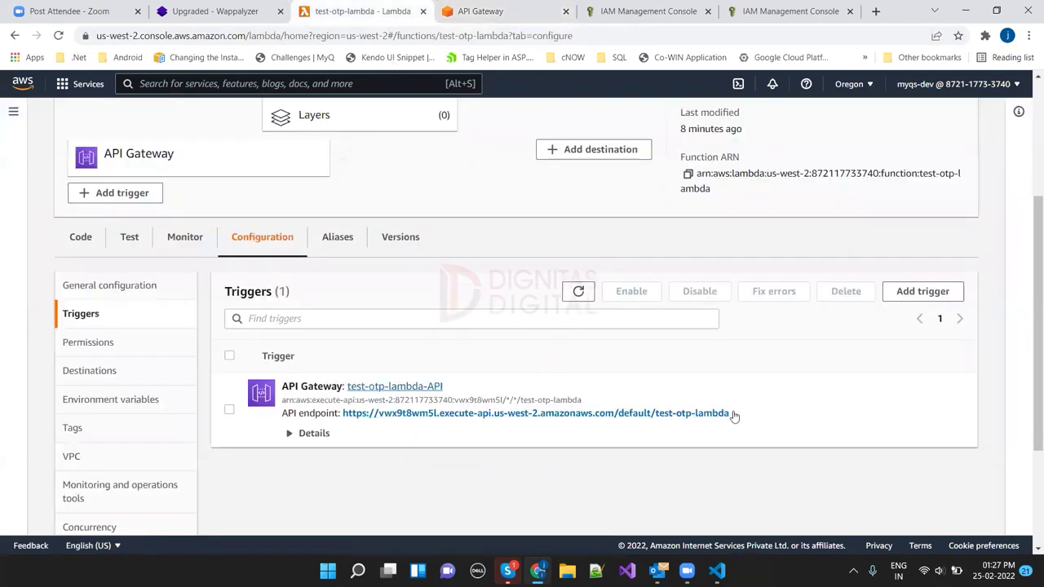
drag(729, 413, 347, 417)
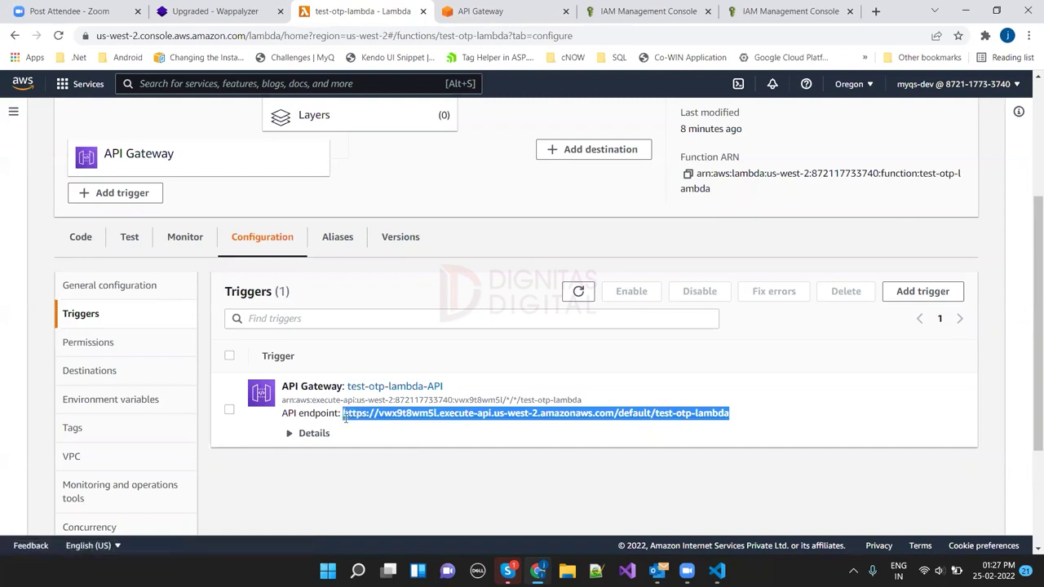
click(353, 570)
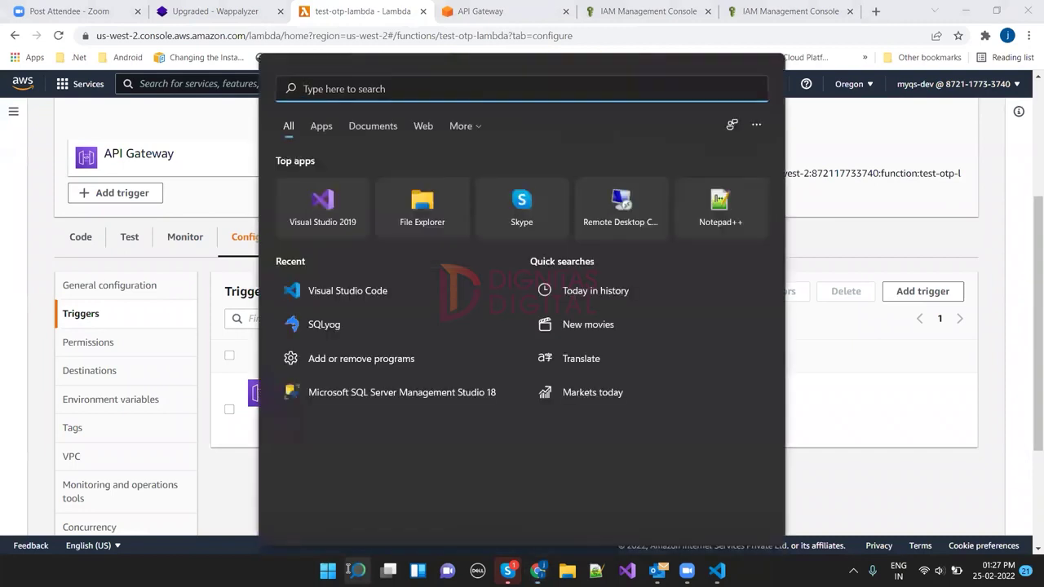
text(postman)
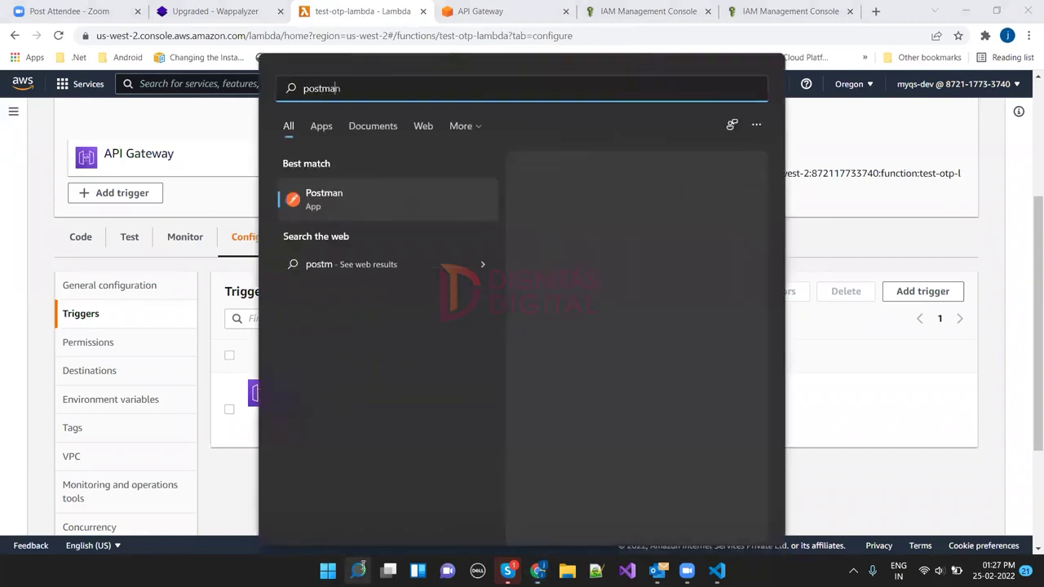
click(319, 193)
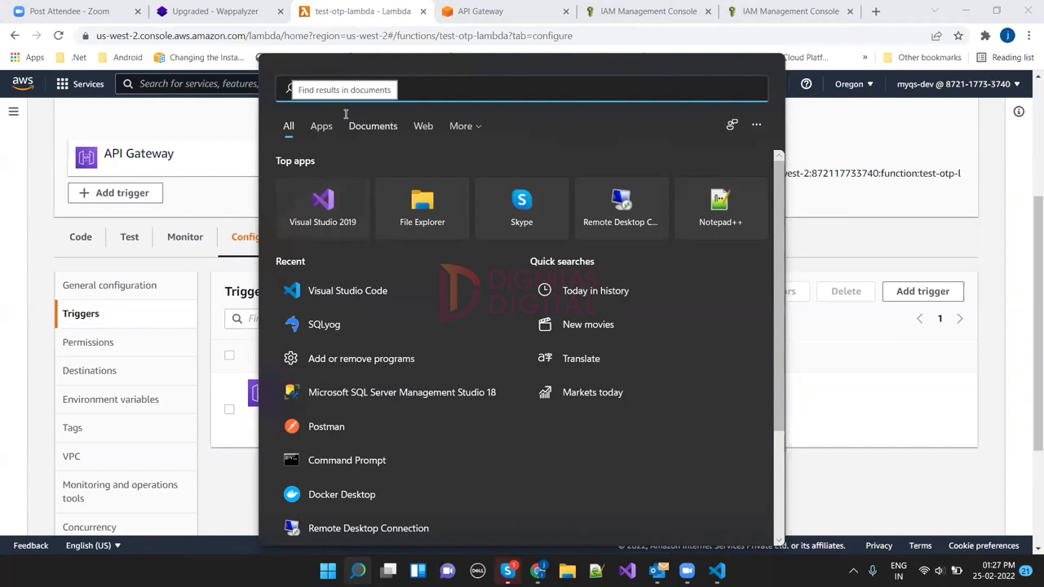
text(post)
click(324, 196)
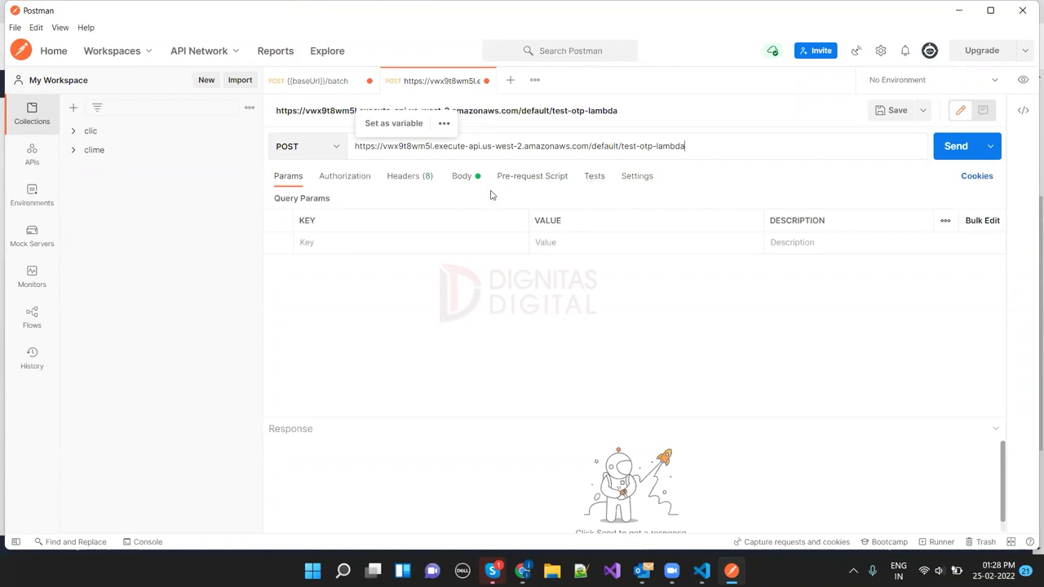
Step: Send the raw JSON POST (phone, message, digits 5), get 200 OK, then return to Chrome
click(462, 176)
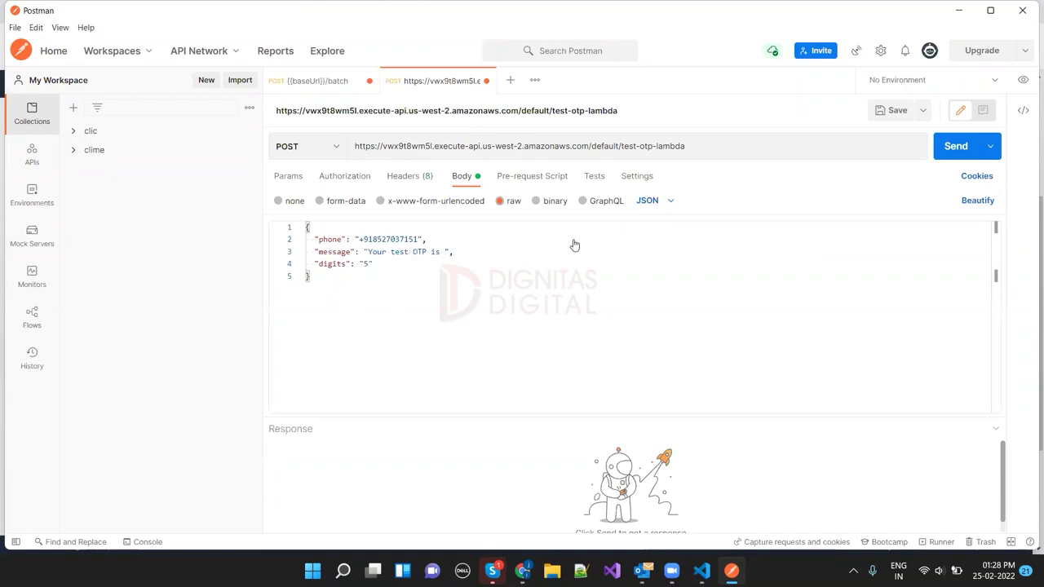
click(953, 155)
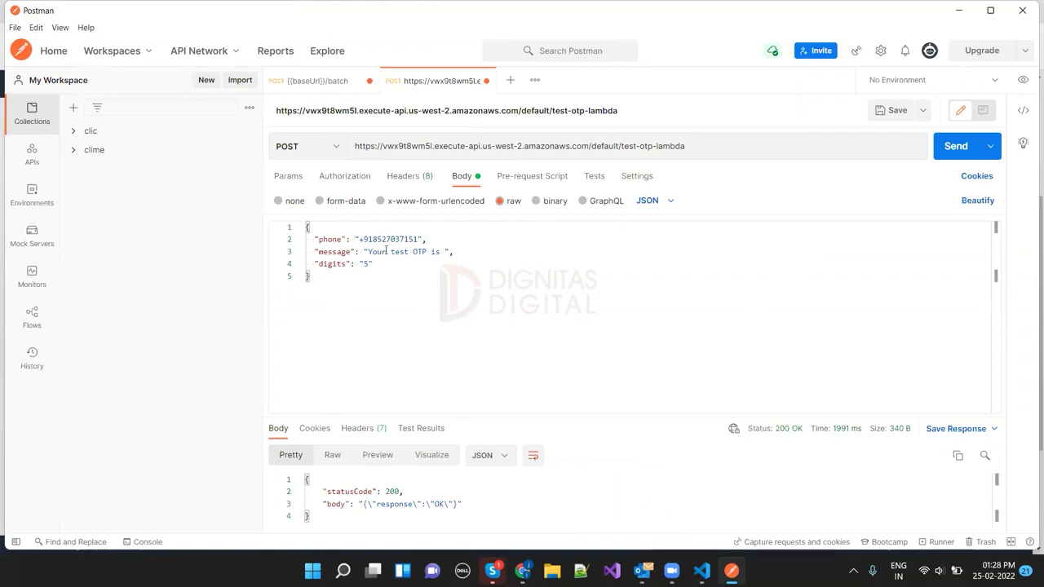
double_click(379, 239)
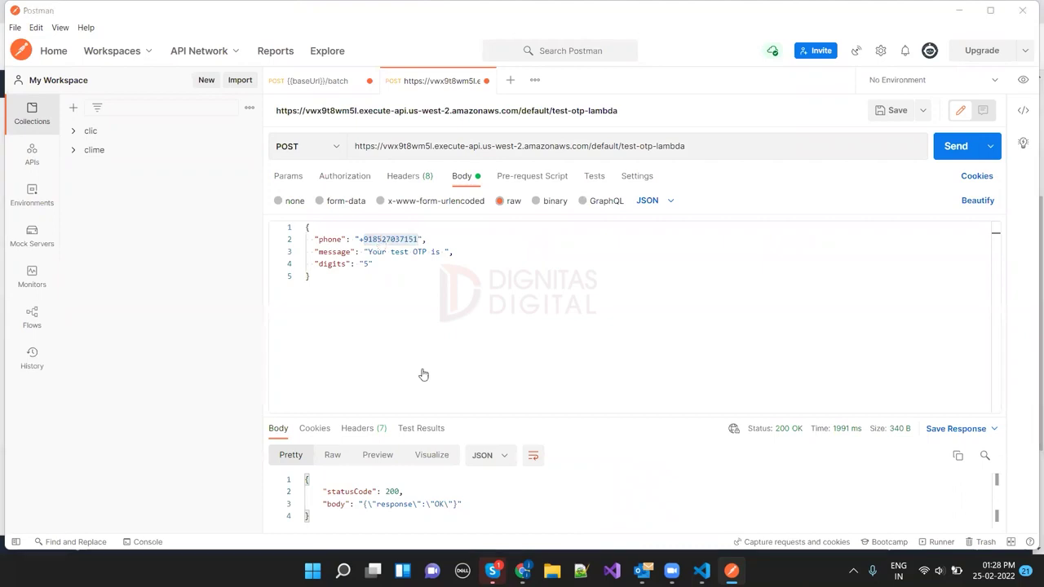
key(alt+Tab)
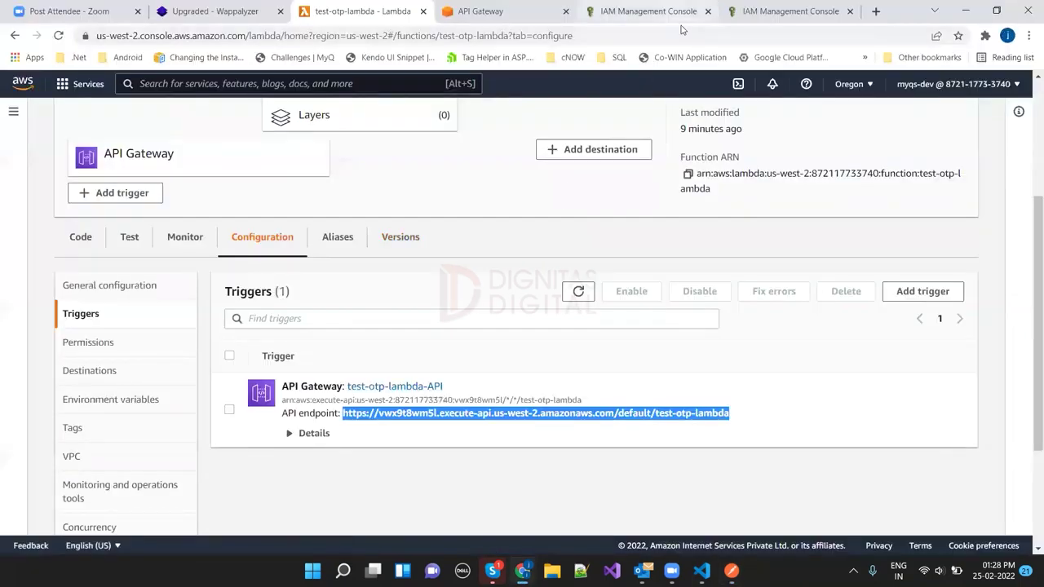
Step: Open the DynamoDB service by searching 'dynamodb' in the AWS console
click(644, 11)
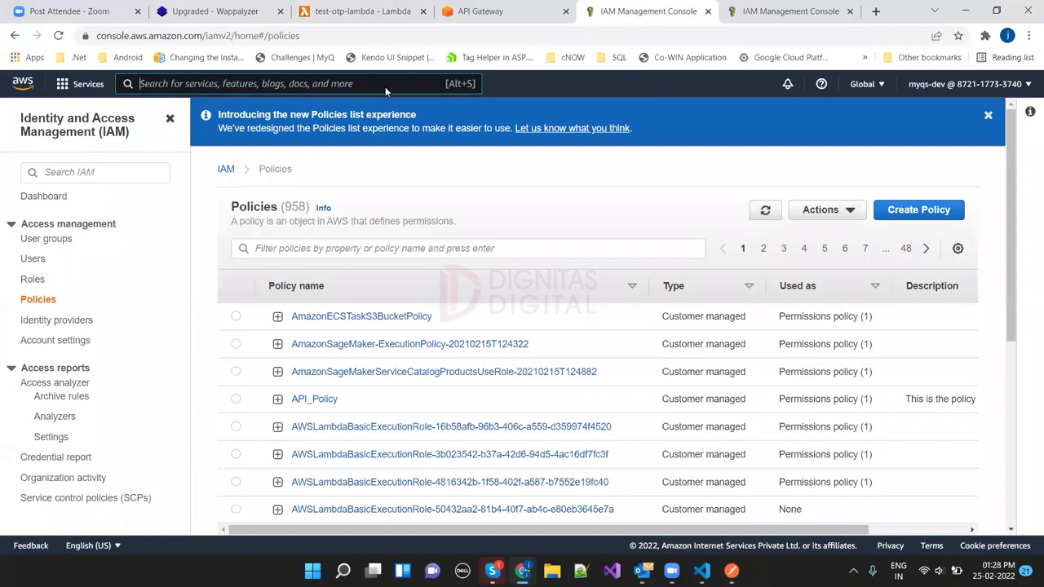
text(dynamodb)
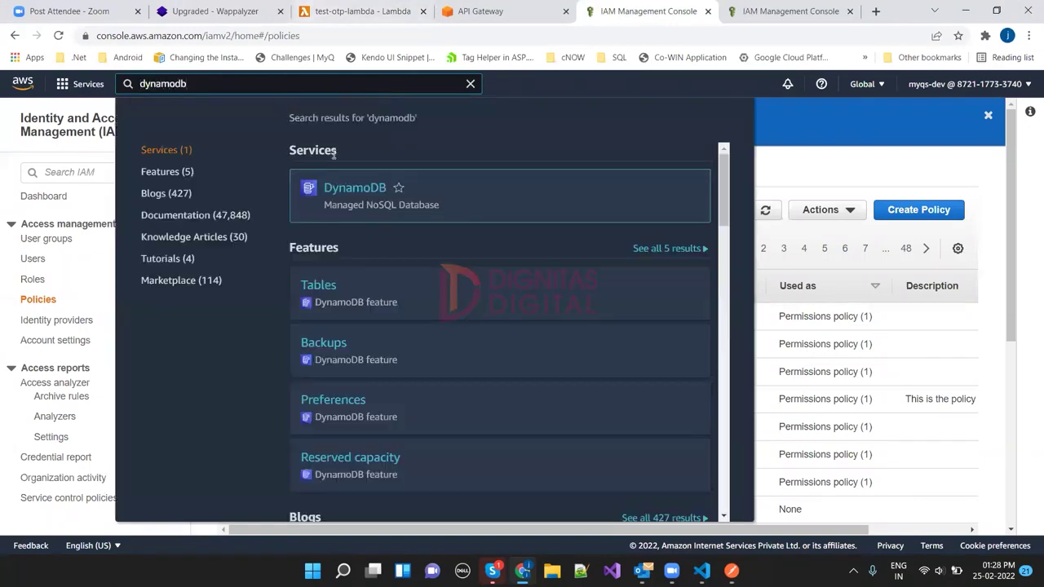
click(348, 193)
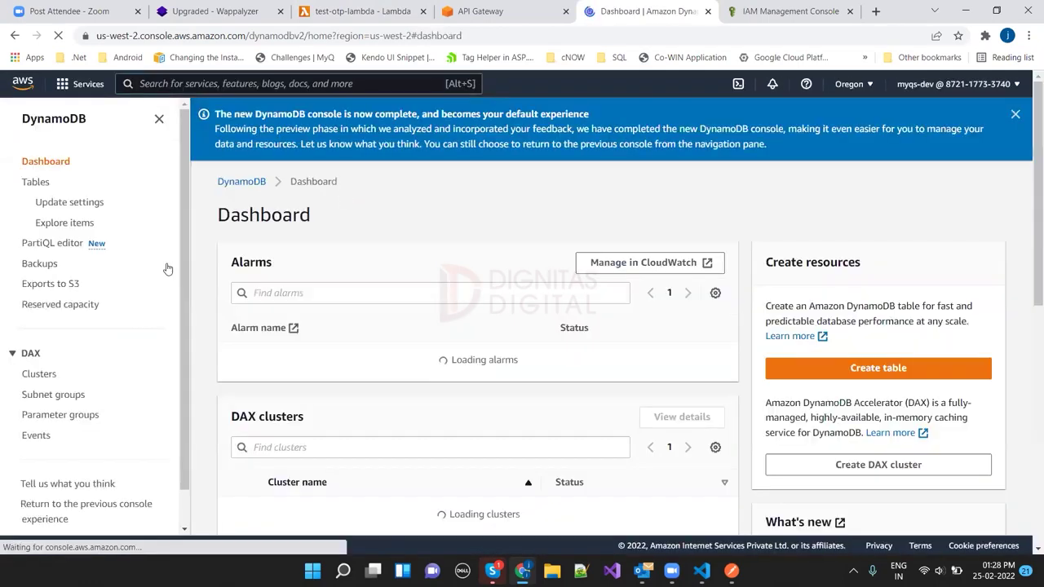
click(64, 223)
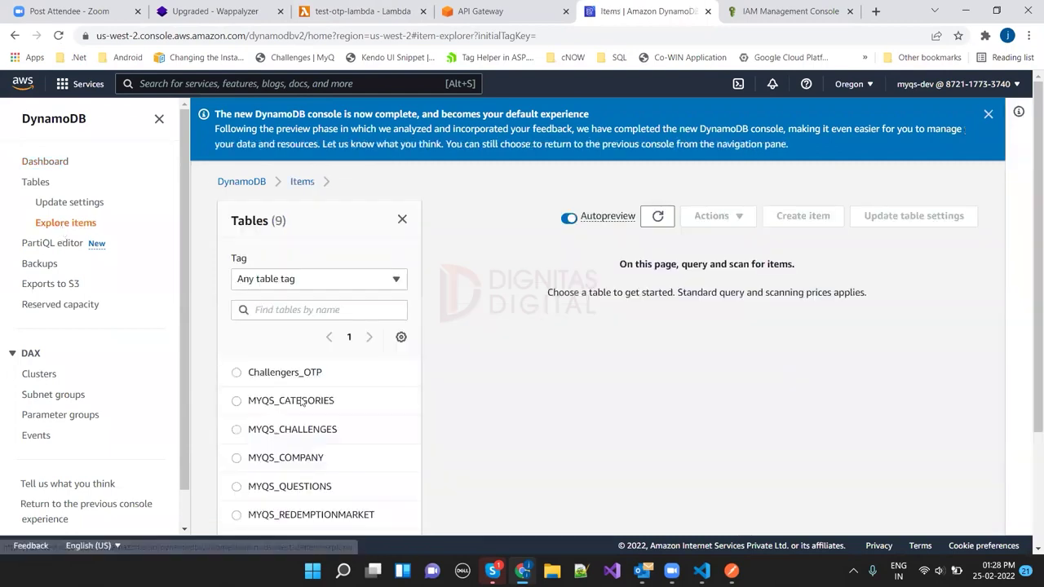
click(237, 373)
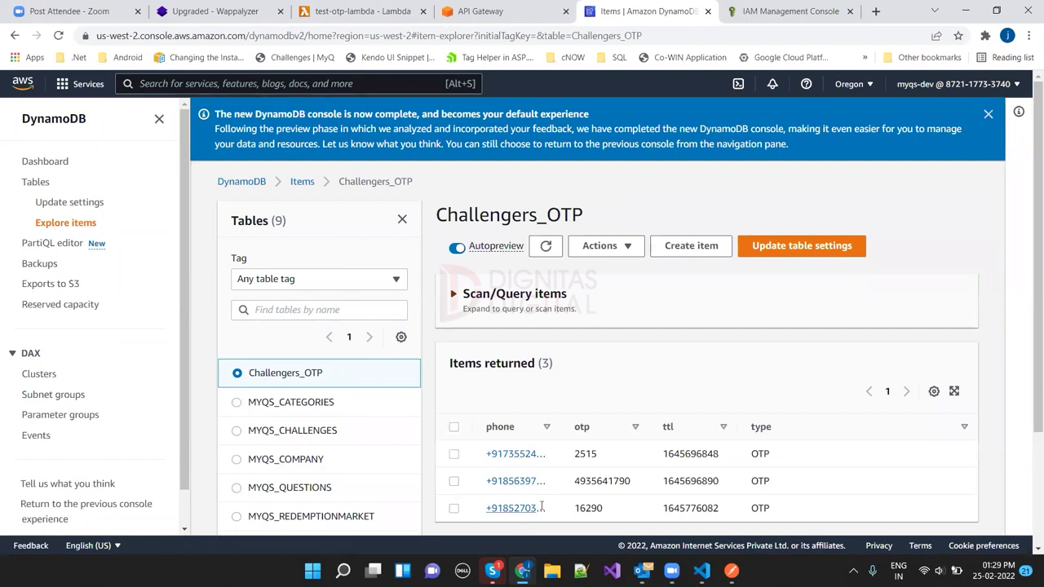
drag(585, 430, 599, 429)
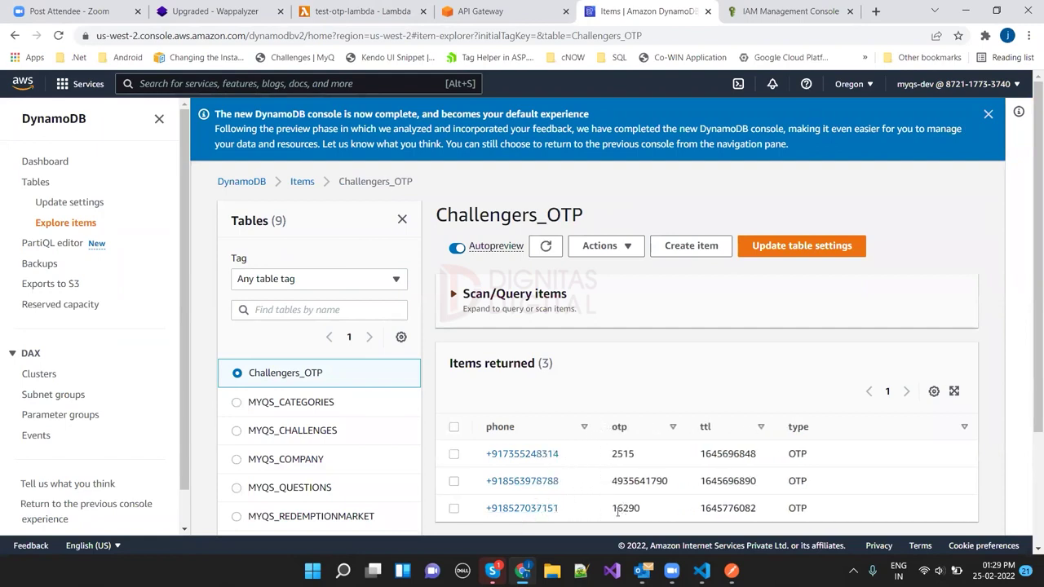
drag(612, 508, 651, 514)
click(359, 11)
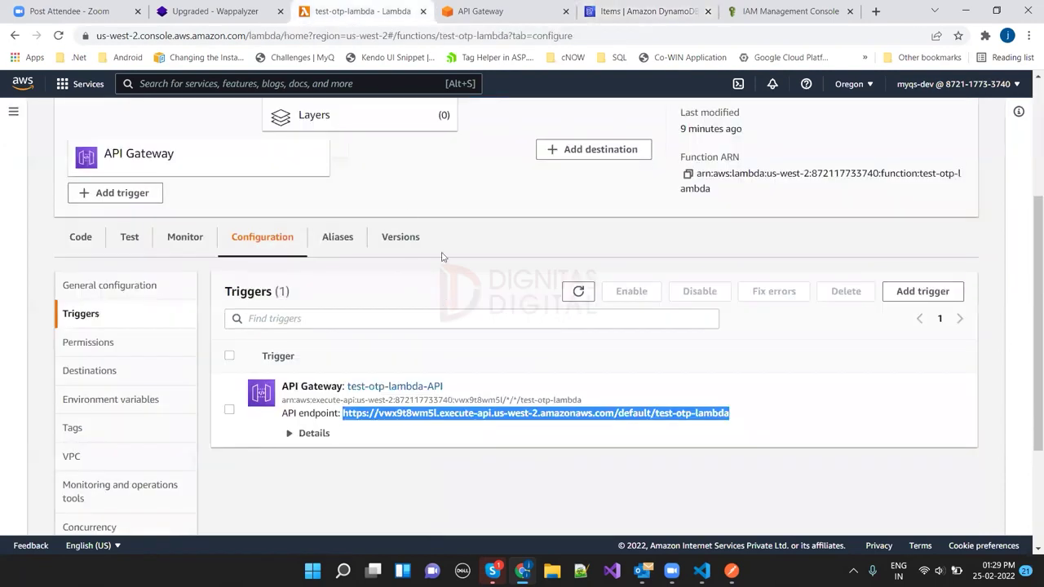